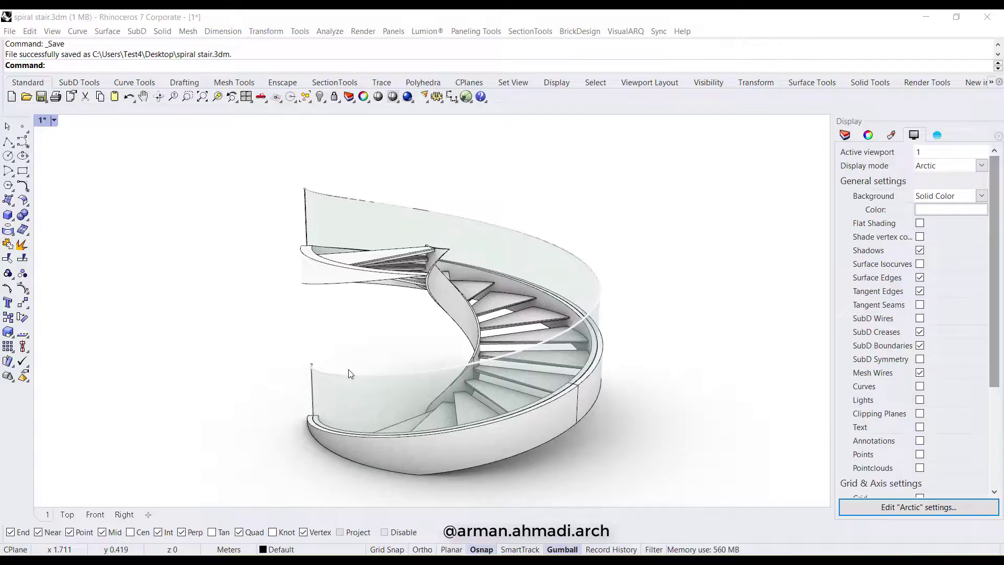
right_click_drag(499, 325, 451, 520)
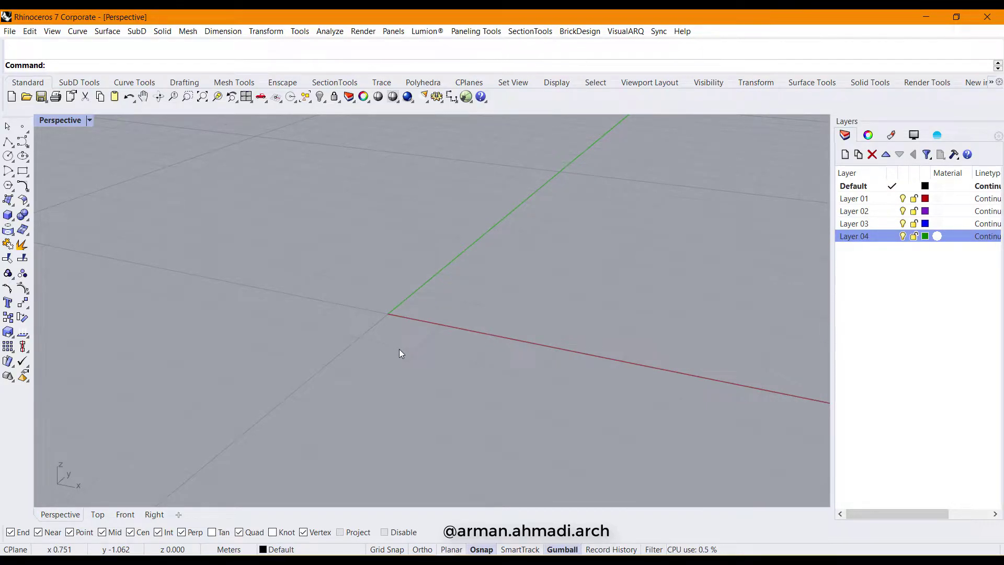
Place a point object at the origin, coordinates 0,0,0.
type("Point")
key("Return")
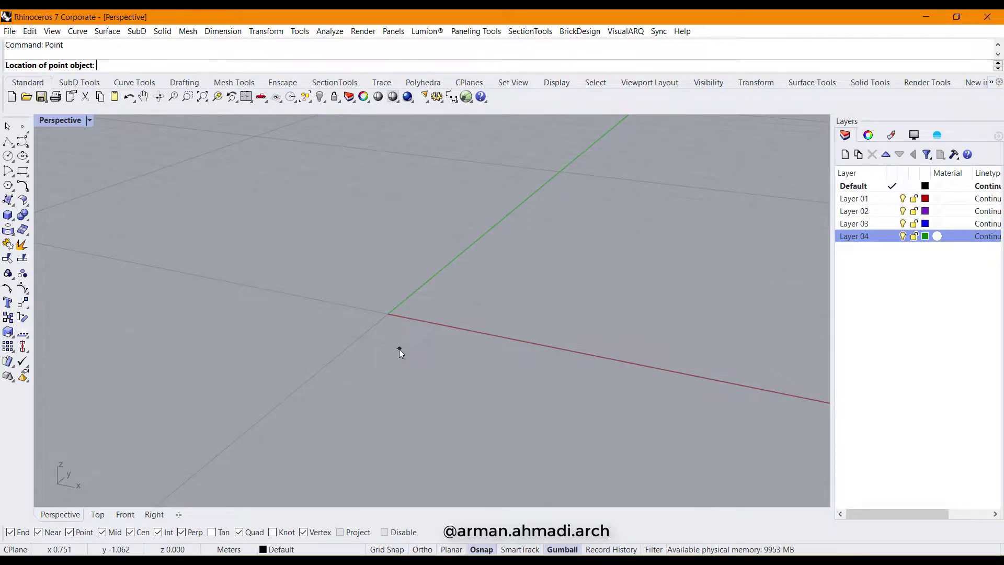
type("0,0")
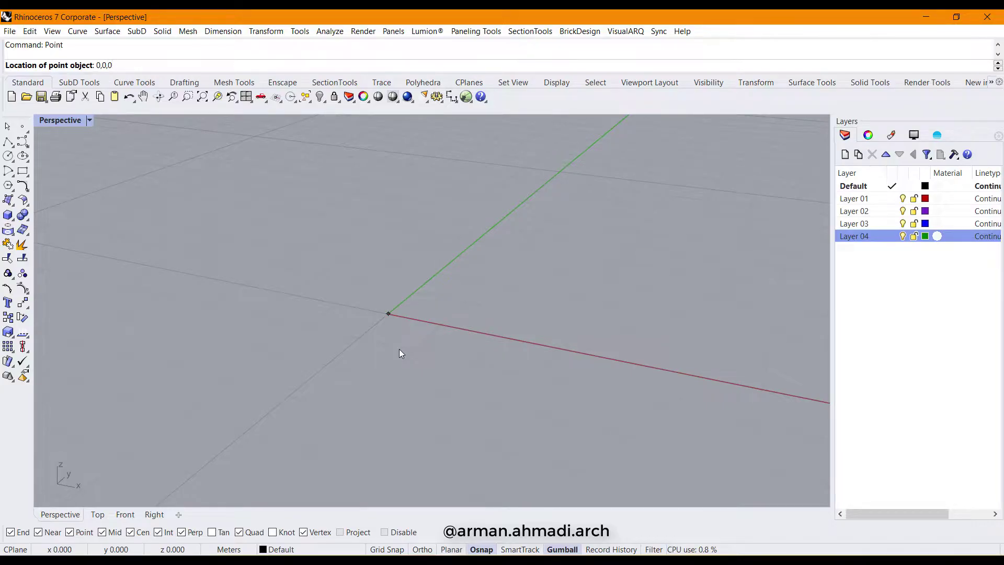
key("Return")
left_click_drag(423, 341, 346, 252)
right_click_drag(436, 375, 469, 380)
key("Escape")
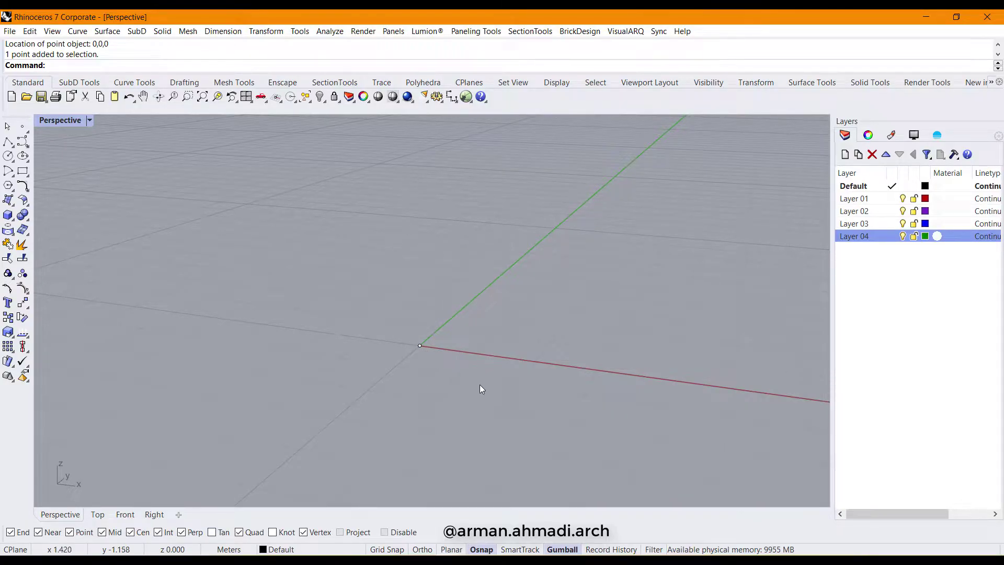
Draw a vertical line 3.2 m tall starting from the point at the origin.
type("L")
key("Return")
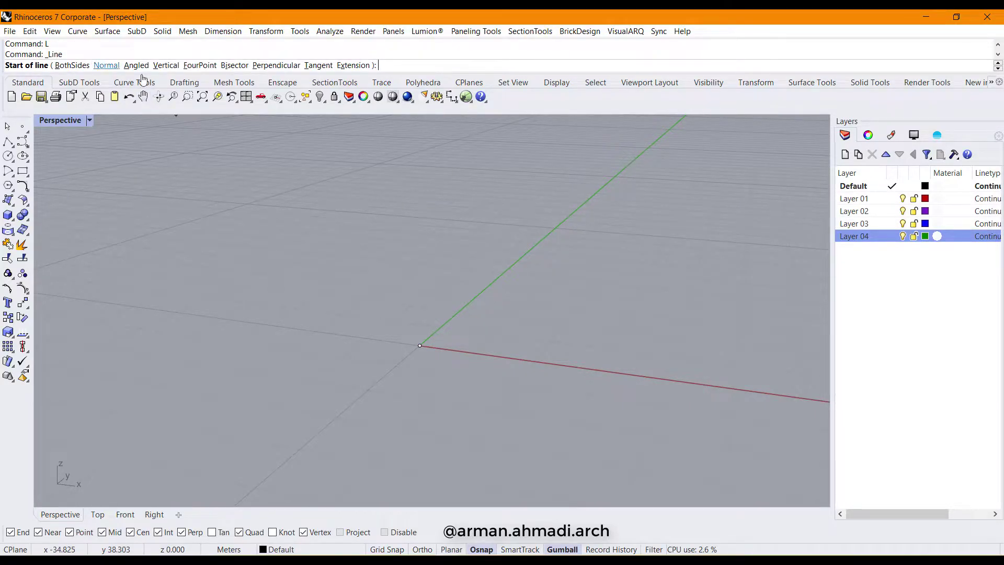
left_click(166, 66)
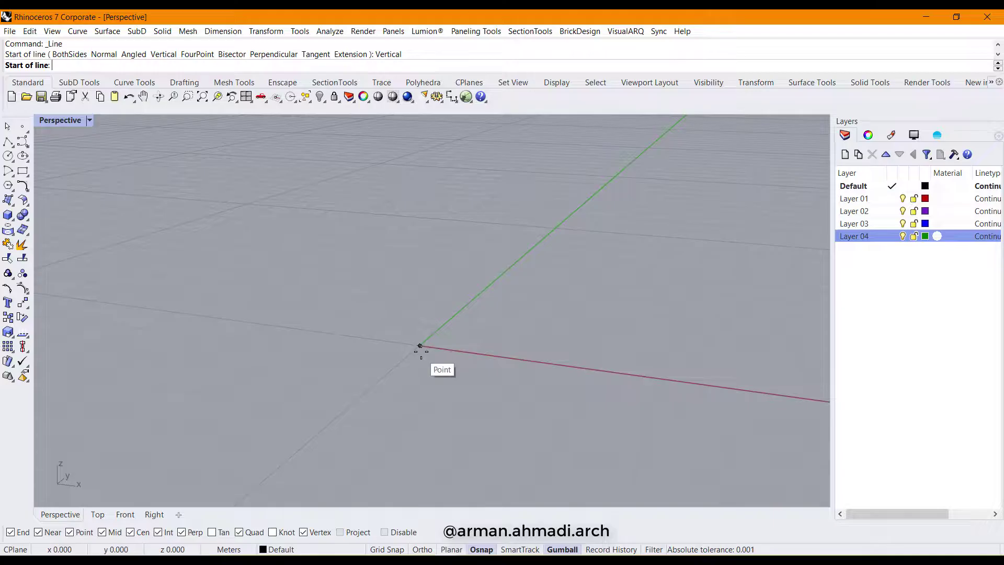
left_click(421, 346)
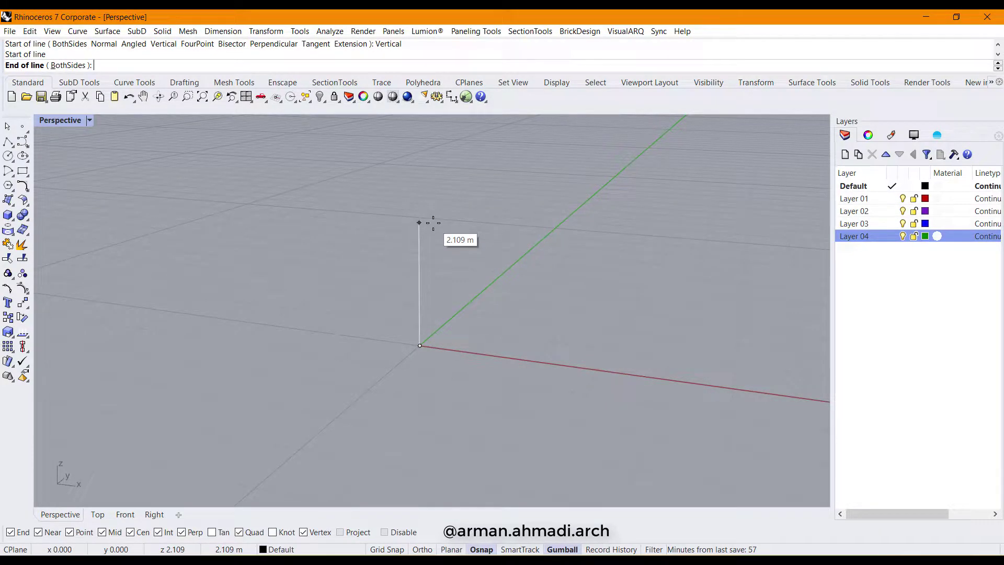
mouse_move(439, 230)
right_mouse_down("shift")
mouse_move(441, 291)
mouse_move(462, 283)
mouse_move(445, 288)
right_mouse_up("shift")
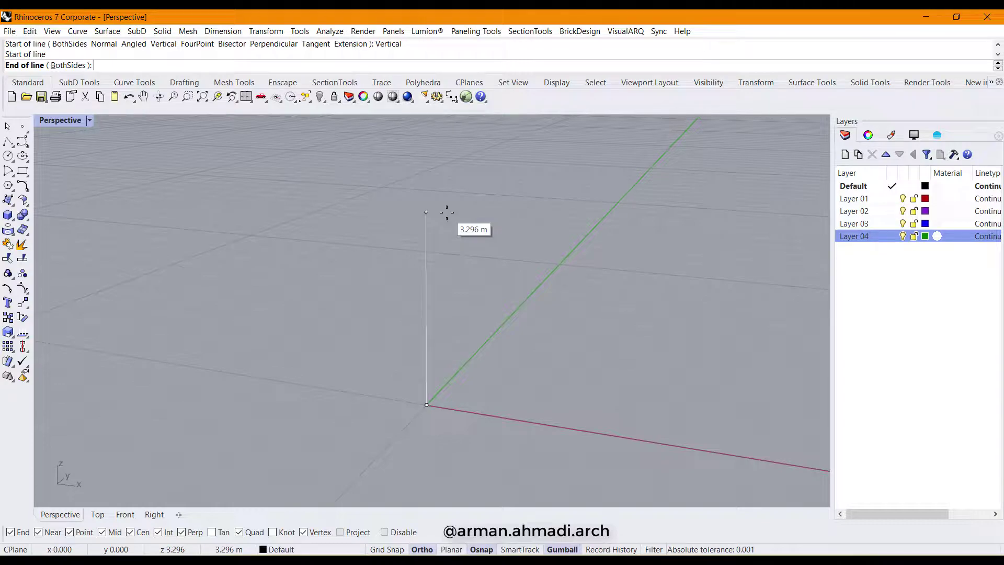
type("3.2")
key("Return")
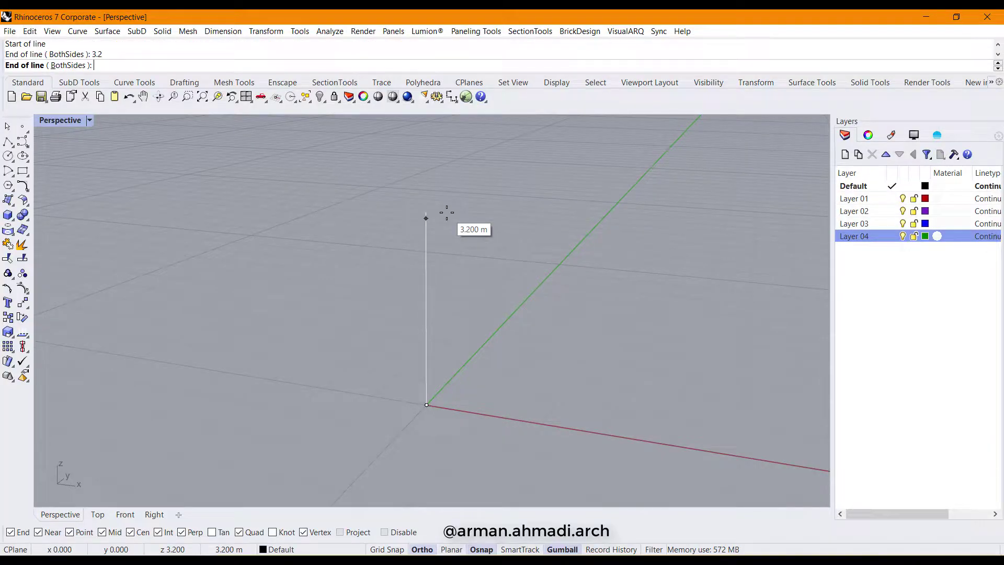
left_click(453, 175)
right_click_drag(453, 208, 487, 273)
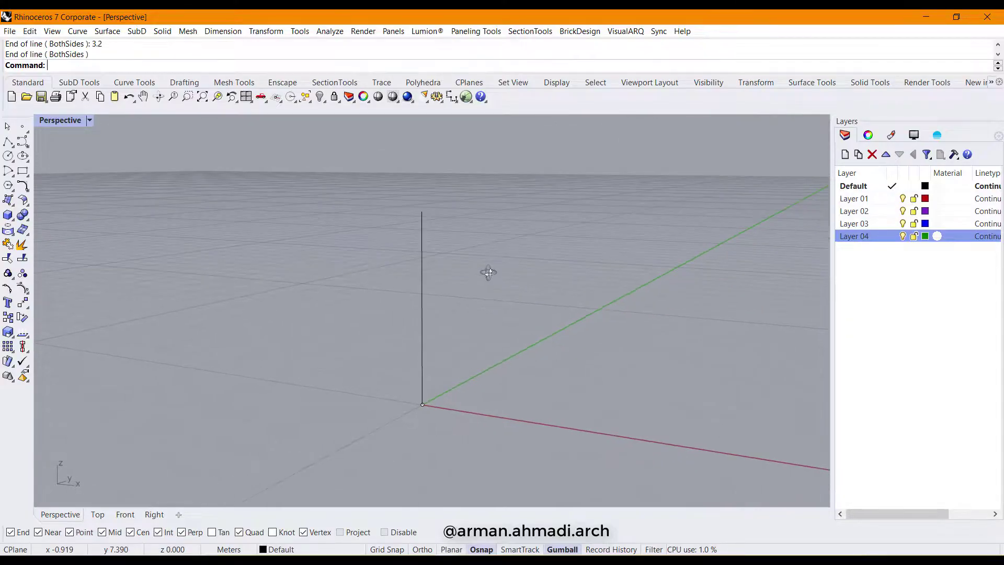
Draw a circle with a 0.4 m radius centred on the base of the vertical line.
right_click_drag(423, 320, 474, 337)
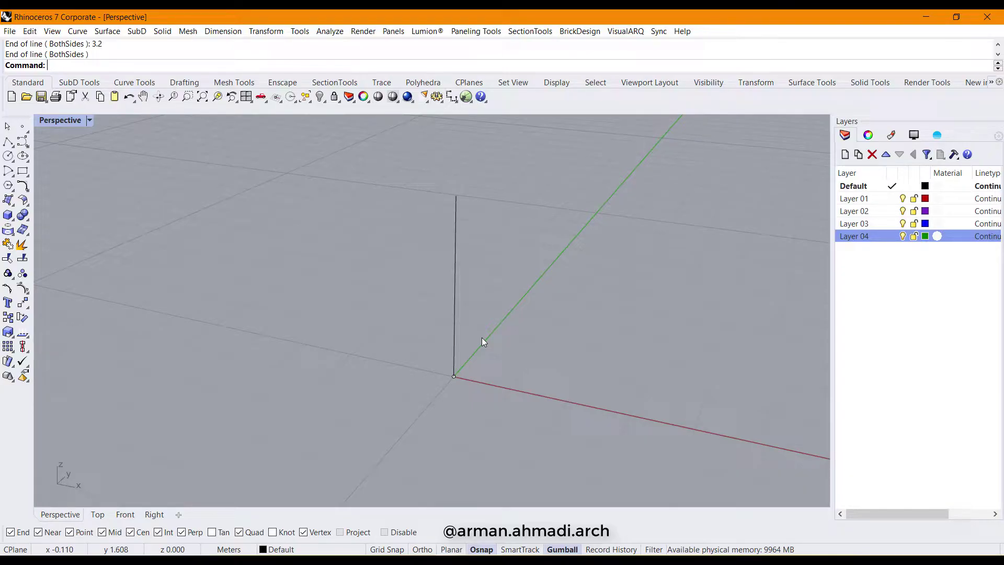
type("ircle")
key("Return")
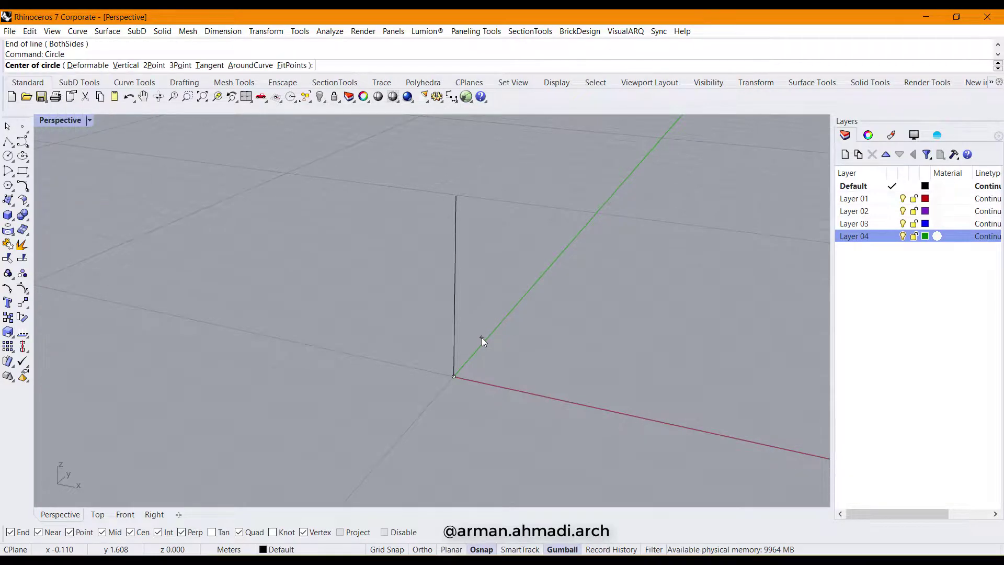
left_click(453, 376)
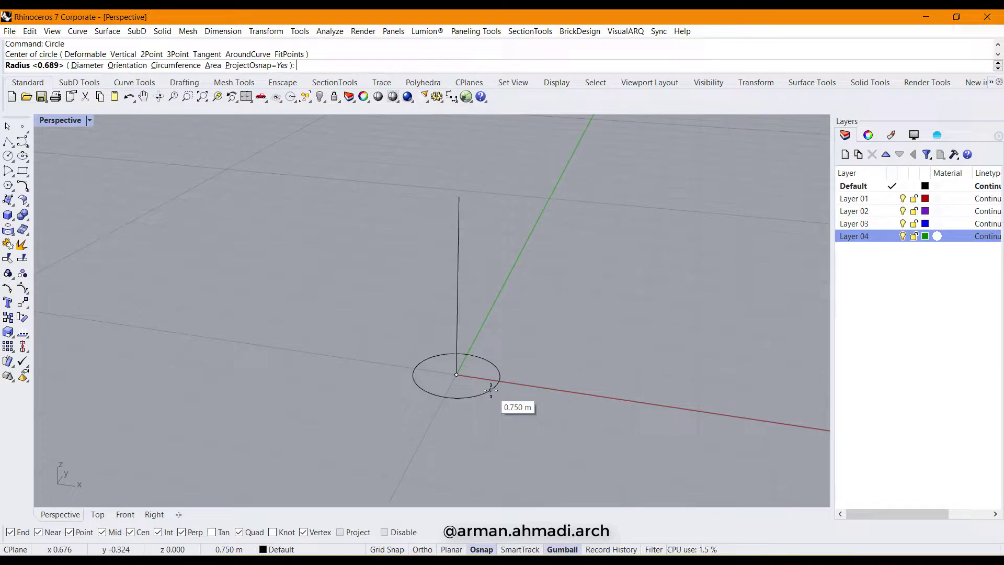
type("0.4")
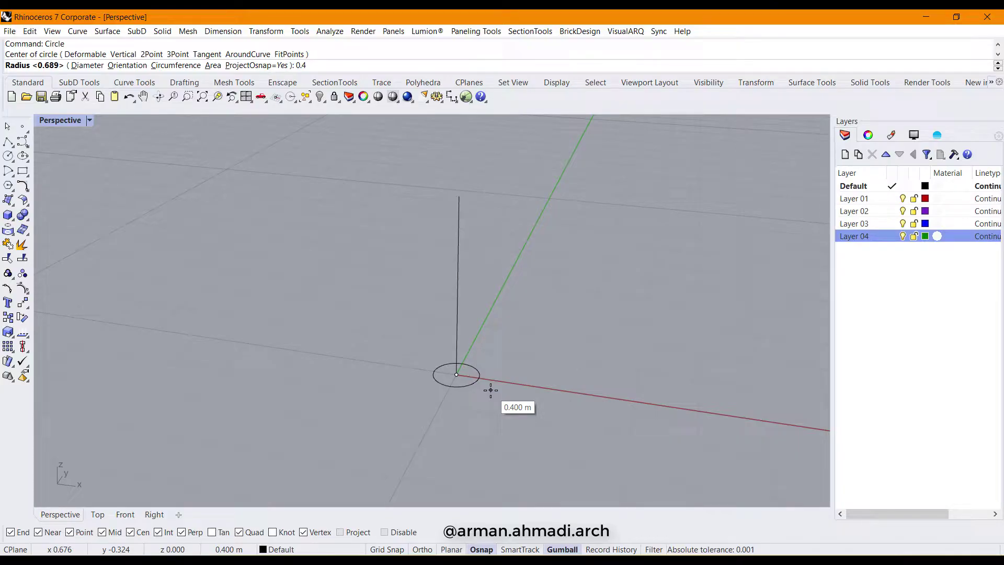
key("Return")
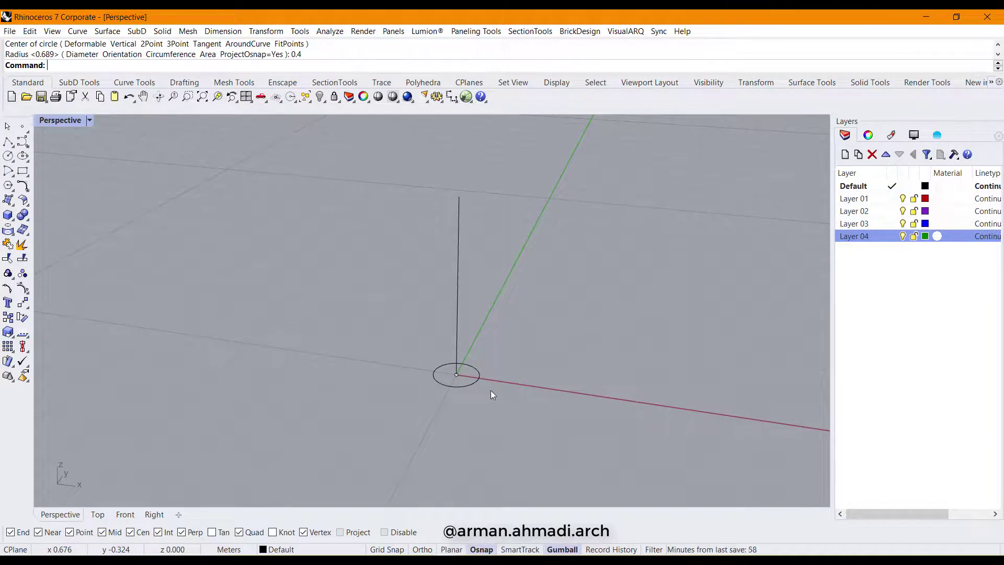
Draw a second, concentric circle with a 1.4 m radius around the origin point.
key("Return")
left_click(457, 374)
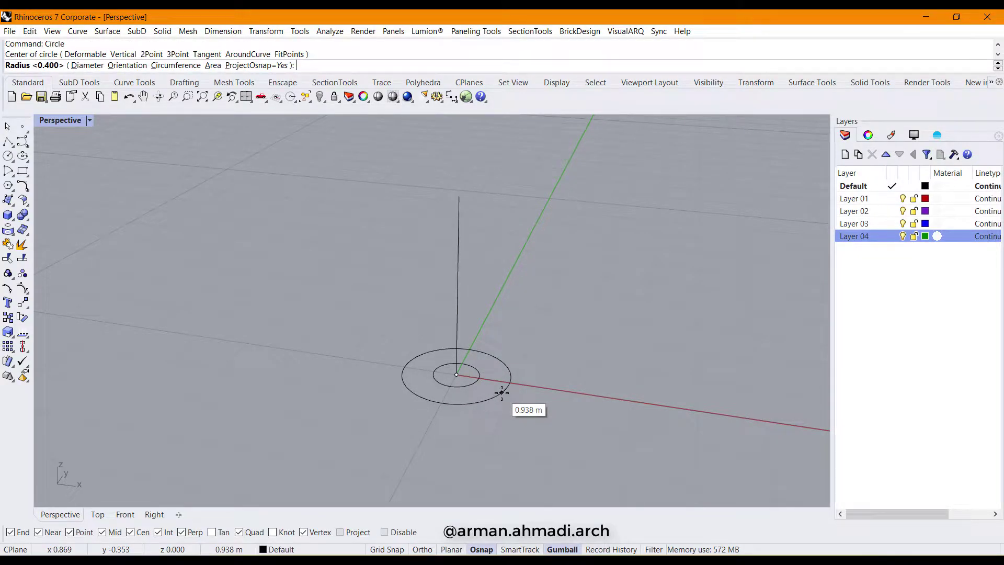
type("1.4")
key("Return")
Measure the perpendicular distance between the inner and outer circles.
right_click_drag(508, 398, 517, 414)
type("Distance")
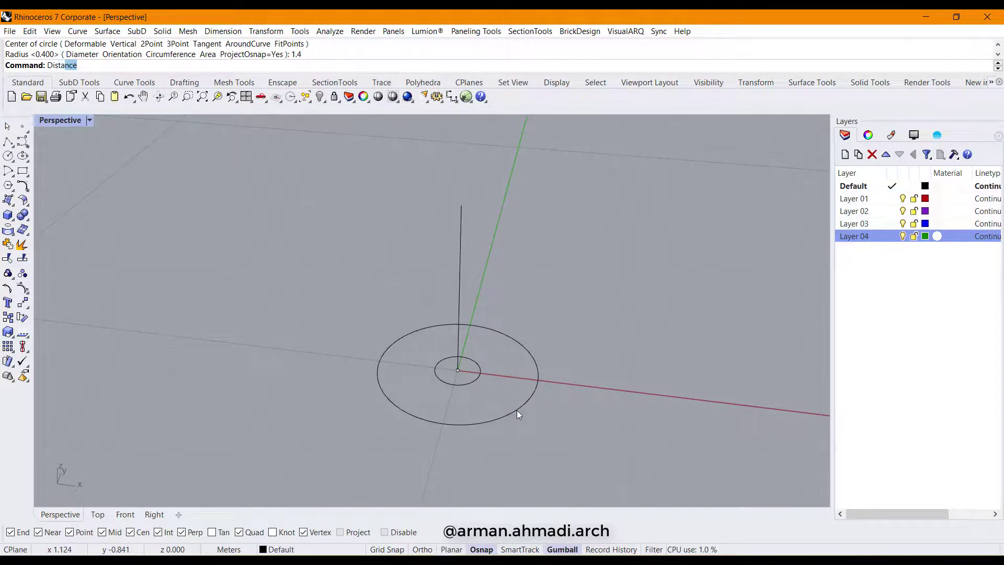
key("Return")
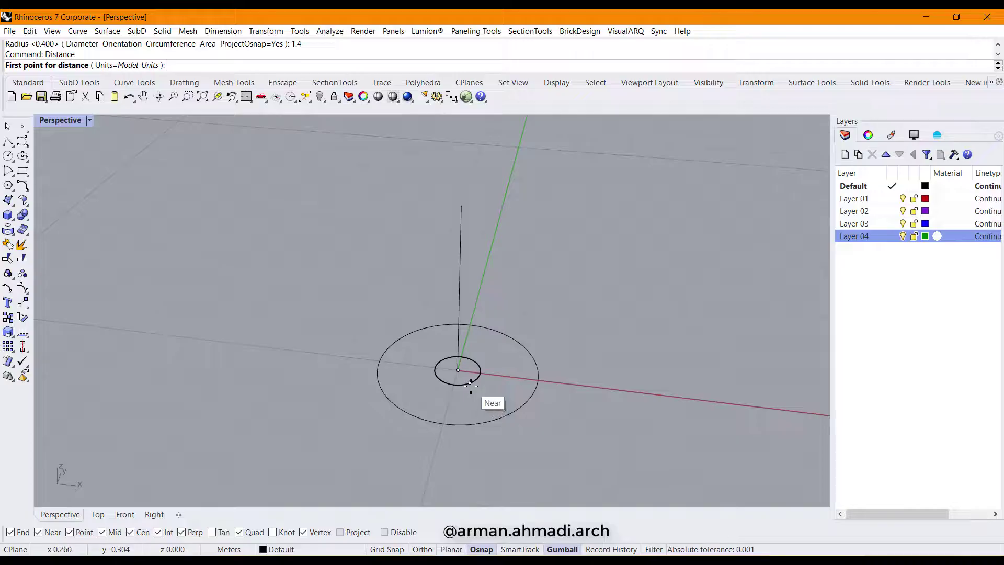
left_click(470, 384)
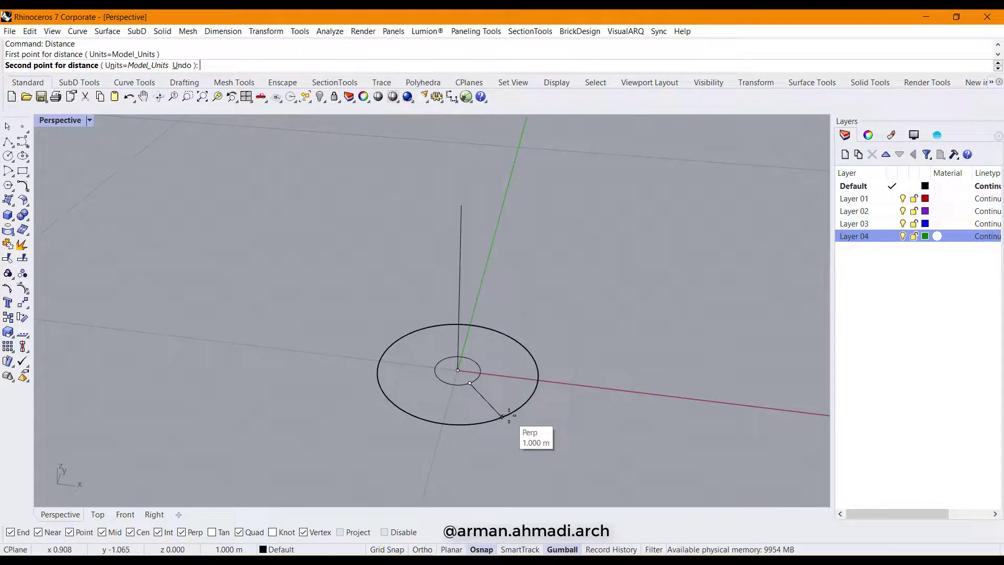
left_click(502, 417)
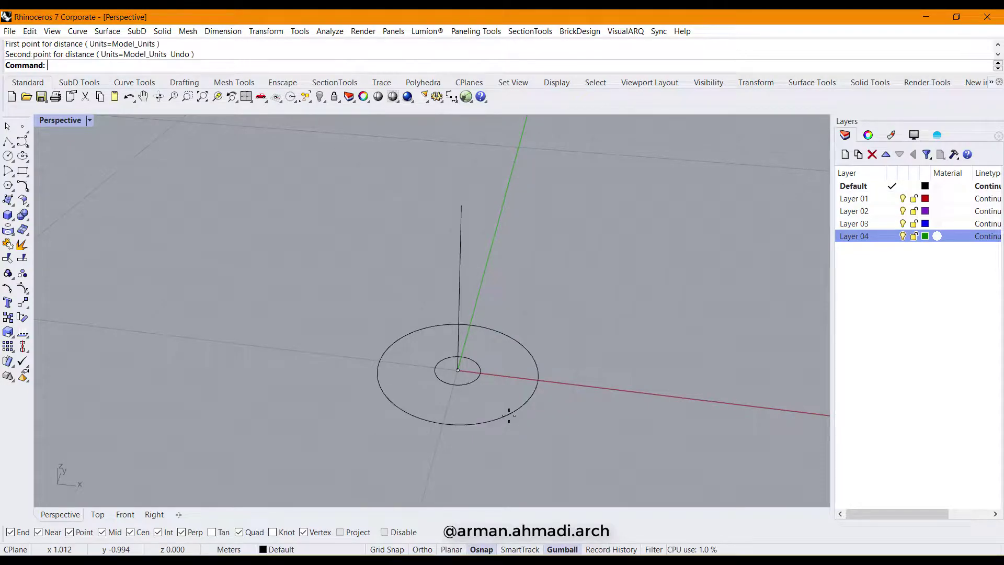
Divide the outer circle into 16 segments with point markers, keeping the default seam position.
right_click_drag(507, 422, 447, 420)
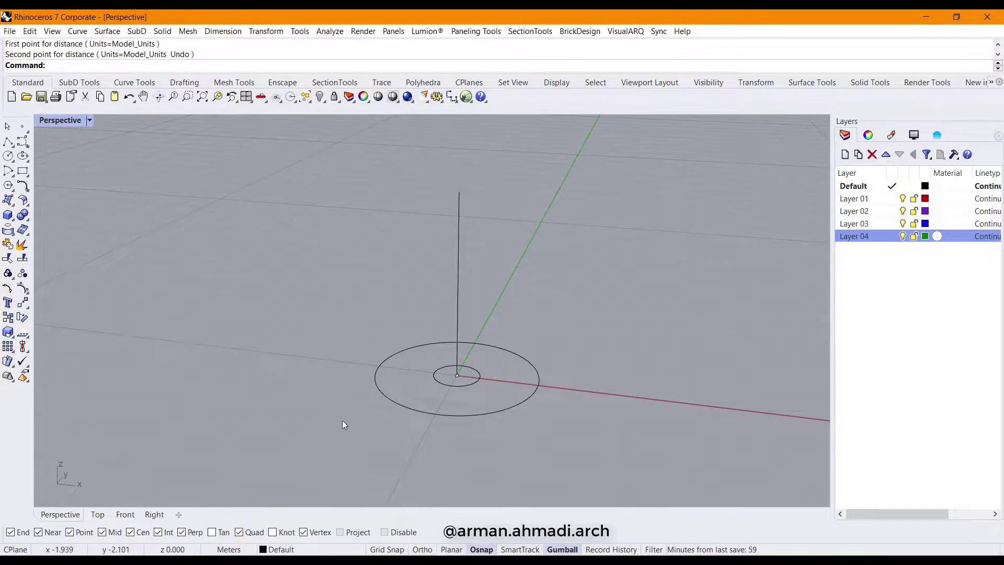
right_click_drag(452, 405, 530, 401)
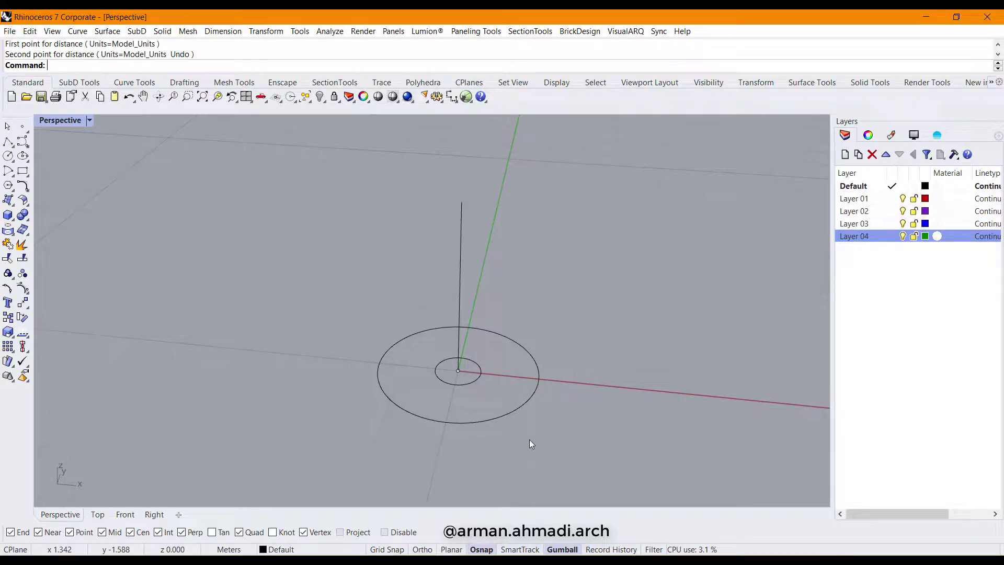
type("vide")
key("Return")
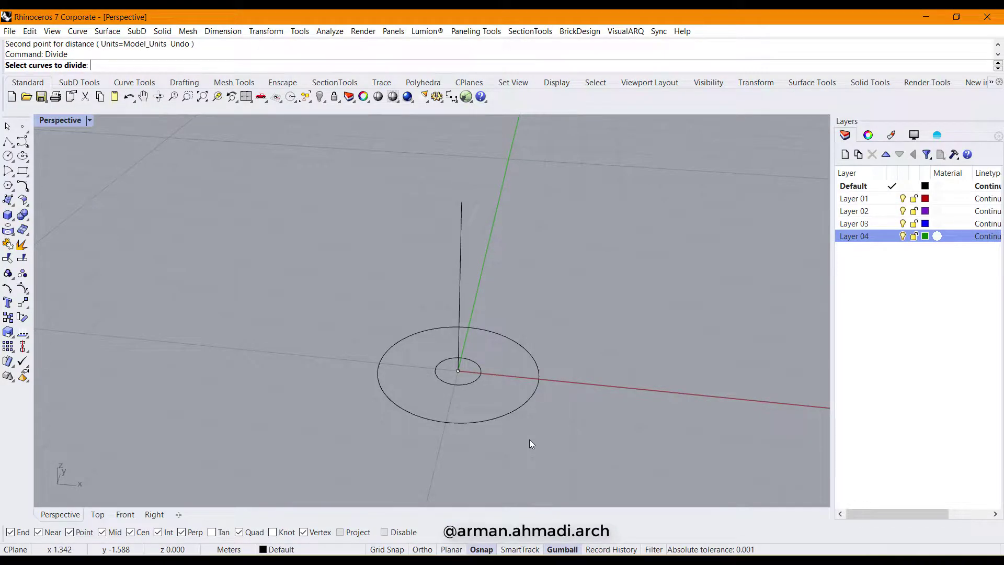
left_click(515, 413)
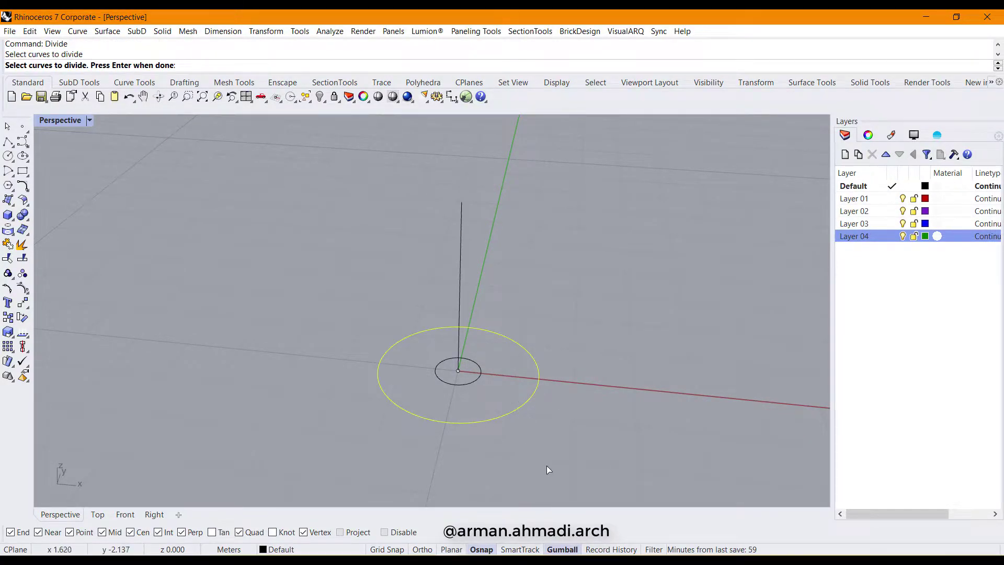
key("Return")
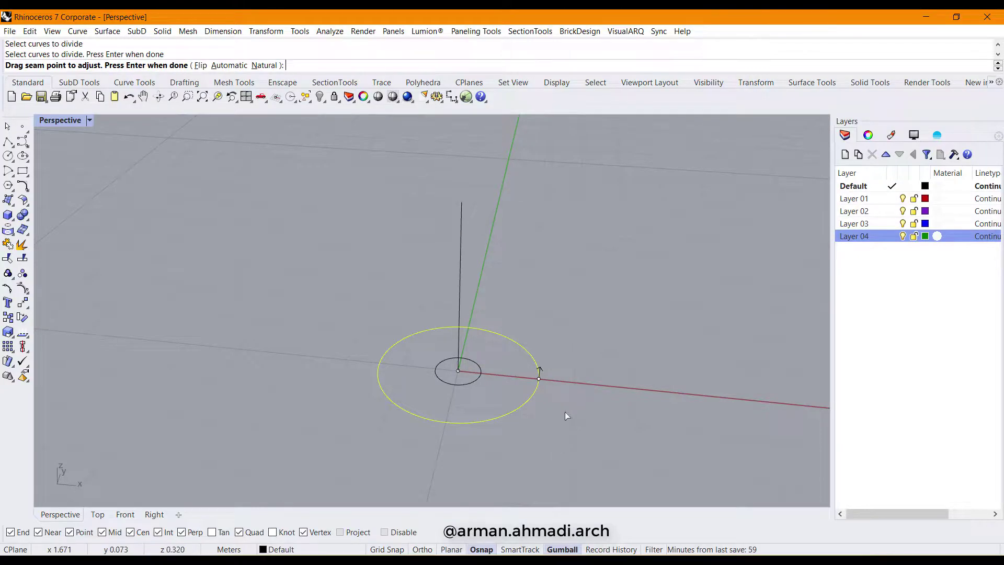
key("Return")
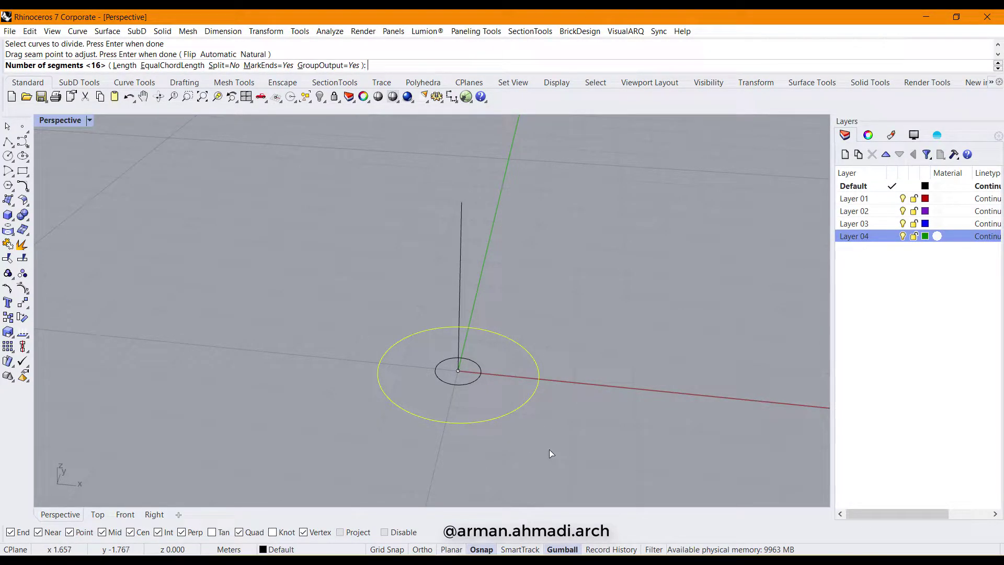
mouse_move(500, 430)
right_mouse_down()
mouse_move(507, 416)
mouse_move(499, 419)
right_mouse_up()
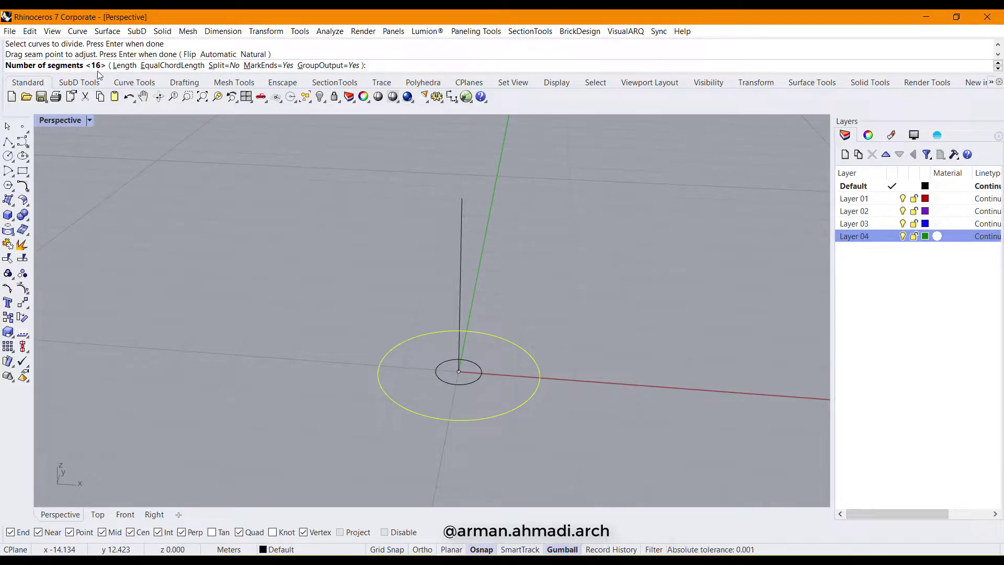
key("Return")
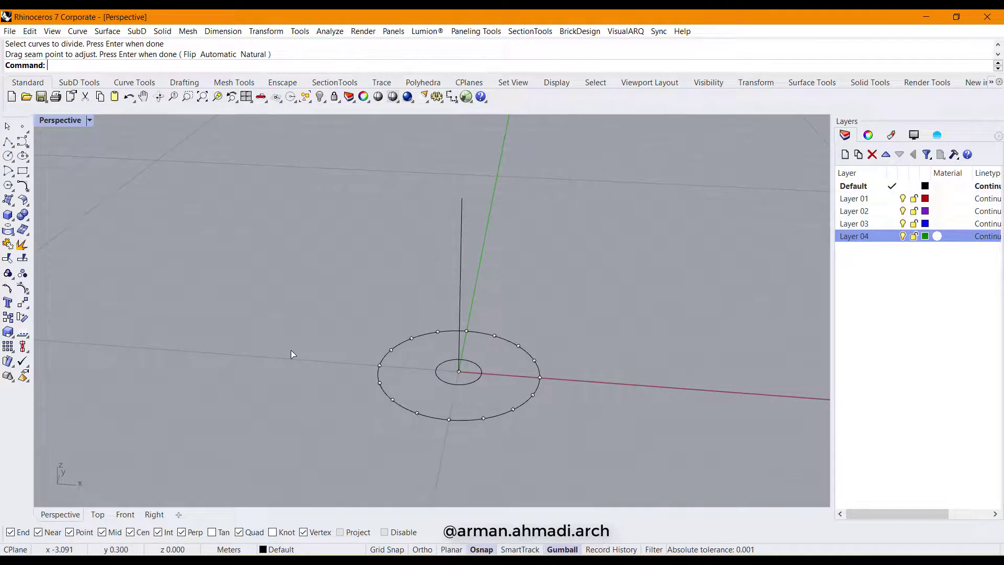
Turn off the centre snap and draw a line from a division point on the outer circle to the circles' centre.
right_click_drag(572, 417, 538, 457)
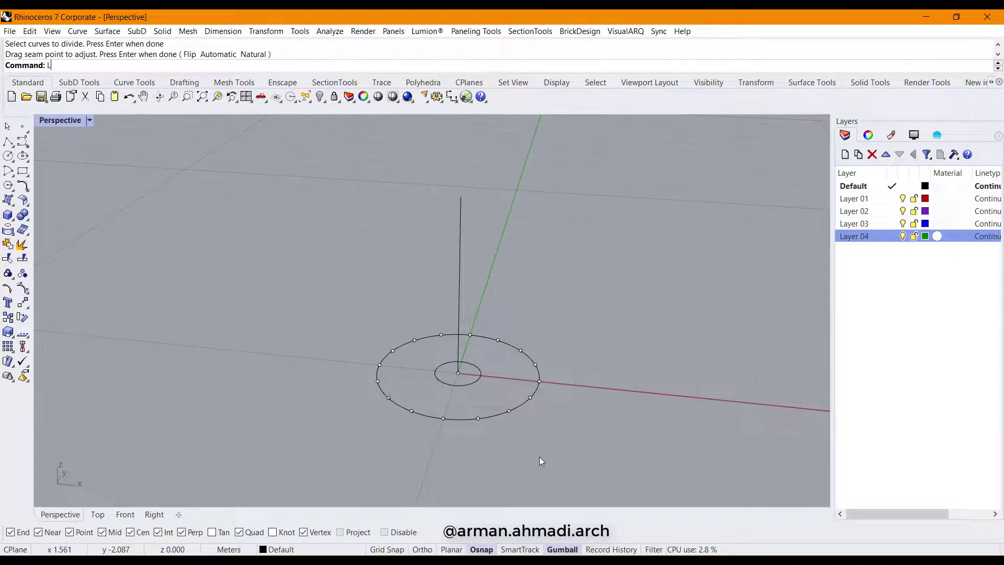
type("L")
key("Return")
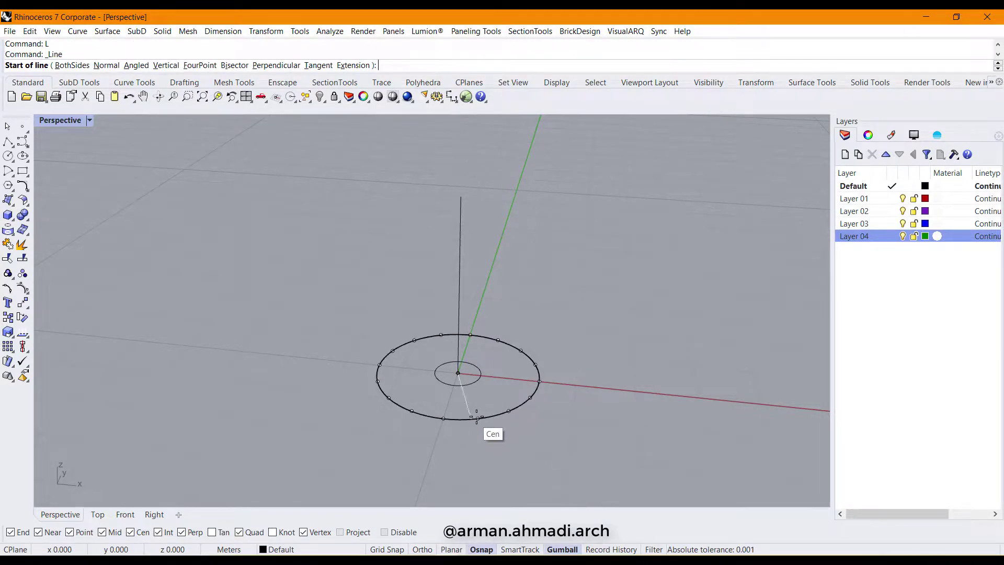
left_click(130, 532)
right_click_drag(437, 438, 433, 459)
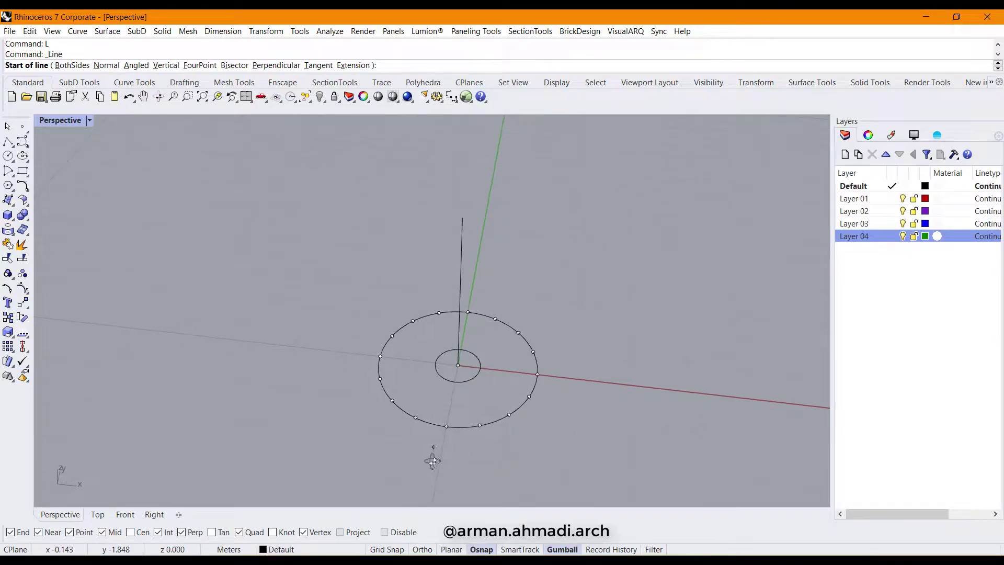
left_click(480, 425)
left_click(458, 365)
Polar-array the radial line around the circles' centre with 16 items over 360 degrees.
right_click_drag(439, 410, 402, 423)
scroll(451, 424, "up", 4)
left_click_drag(472, 398, 433, 405)
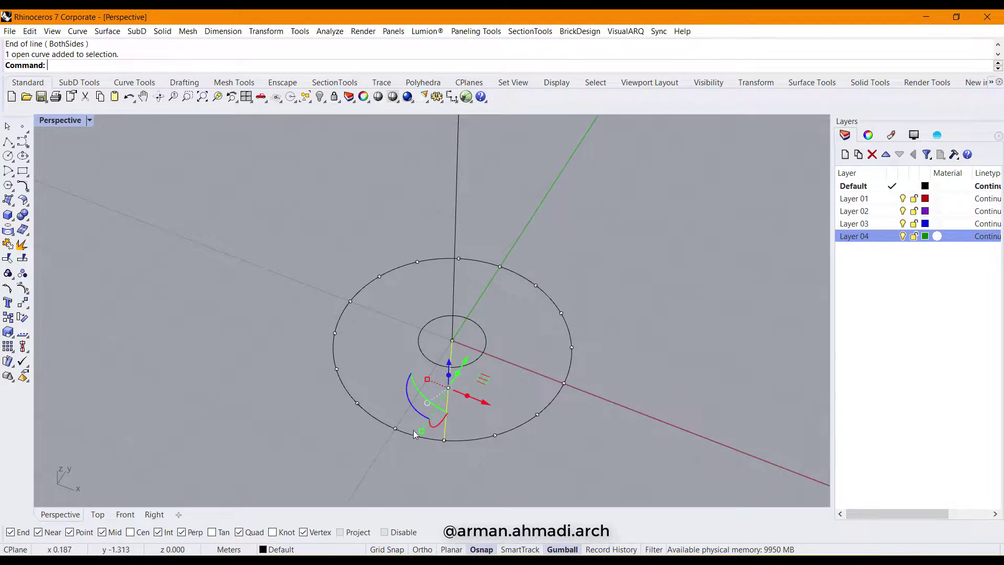
right_click_drag(467, 411, 414, 304)
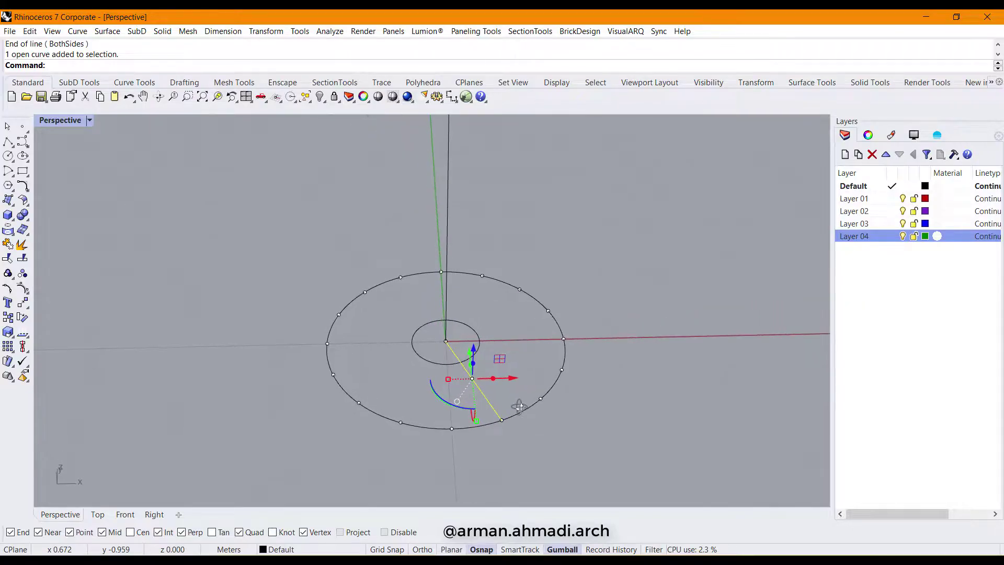
left_click(12, 353)
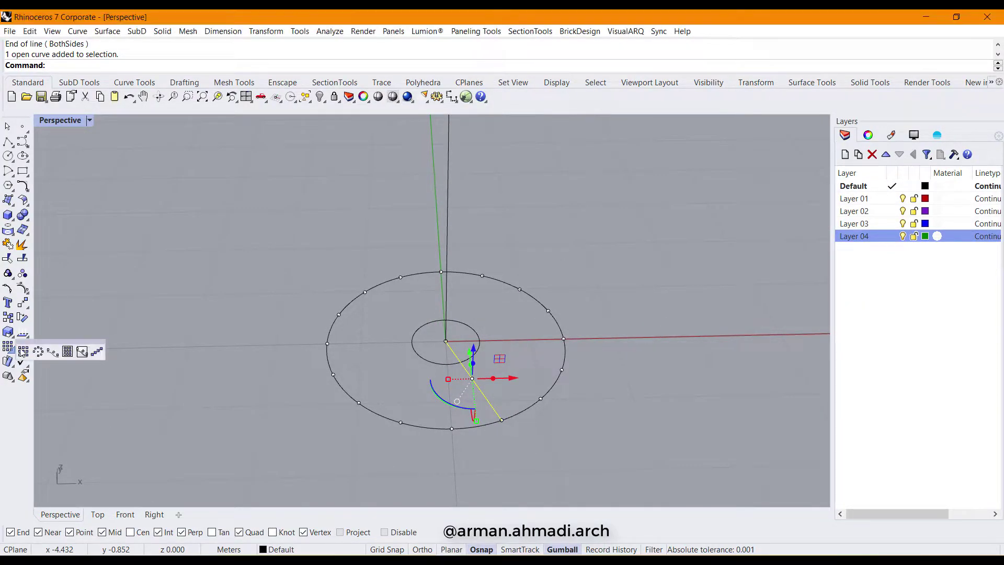
left_click(38, 353)
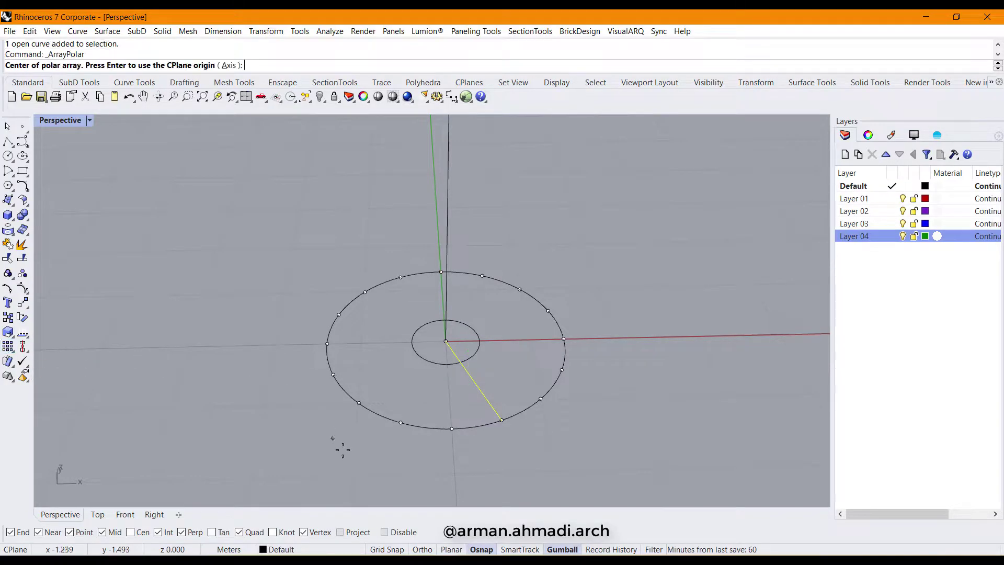
left_click(446, 342)
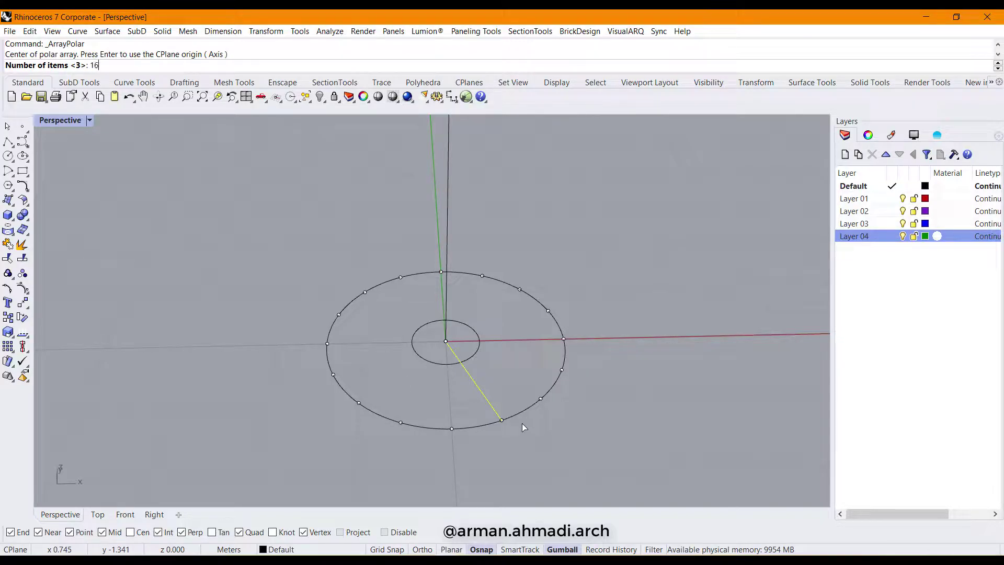
key("Return")
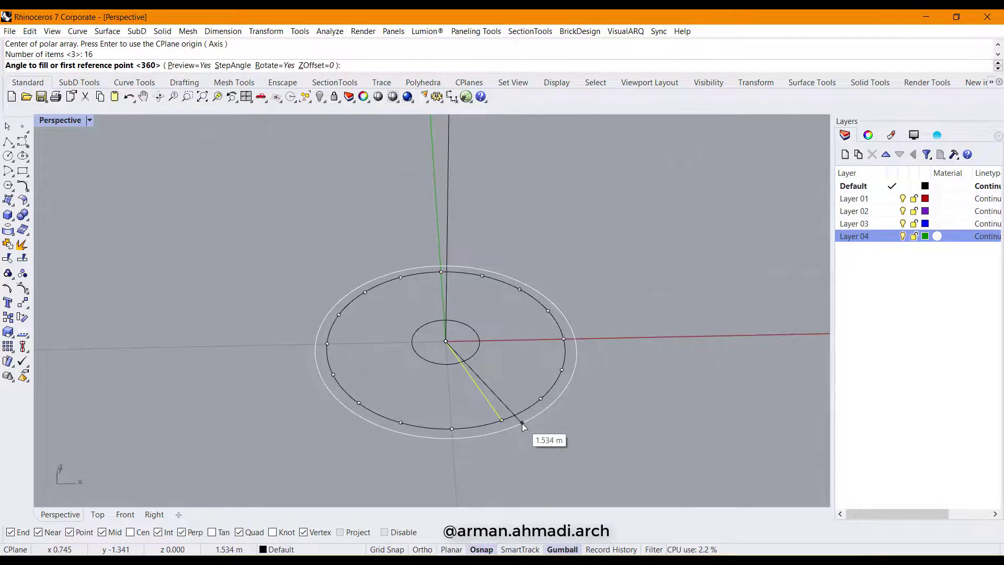
key("Return")
key("Return")
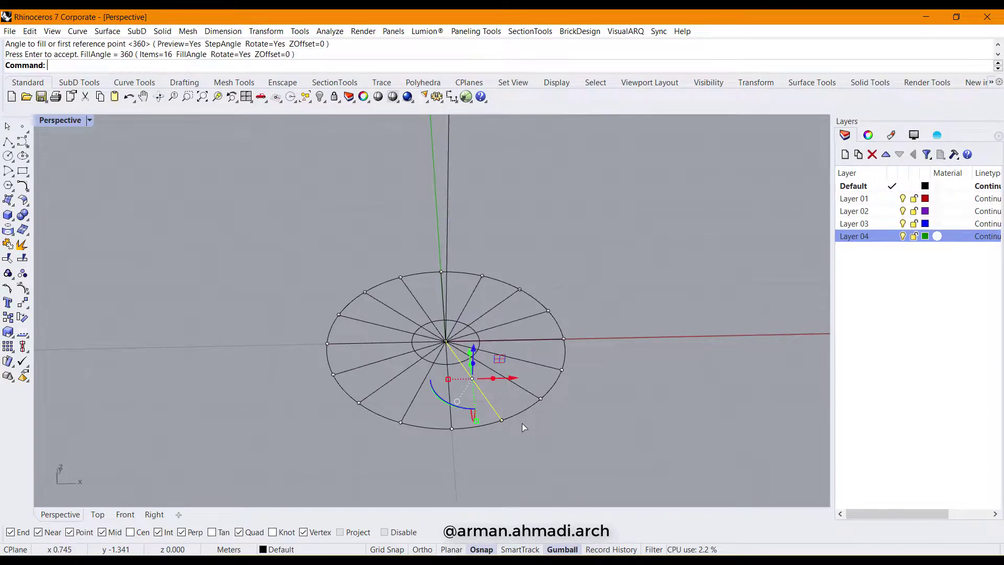
left_click(544, 410)
mouse_move(596, 427)
right_mouse_down()
mouse_move(523, 451)
mouse_move(589, 441)
mouse_move(582, 459)
mouse_move(585, 440)
right_mouse_up()
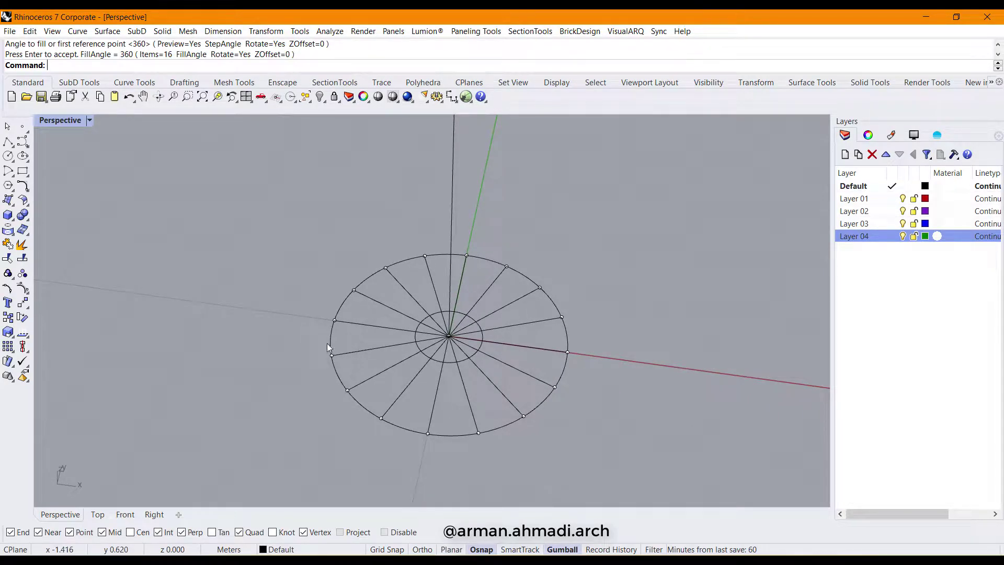
Draw a nosing line from the circles' centre to the outer circle, ending slightly beside the division point of one radial line.
scroll(497, 406, "up", 5)
mouse_move(497, 406)
right_mouse_down()
mouse_move(509, 404)
mouse_move(500, 422)
mouse_move(545, 418)
mouse_move(498, 424)
right_mouse_up()
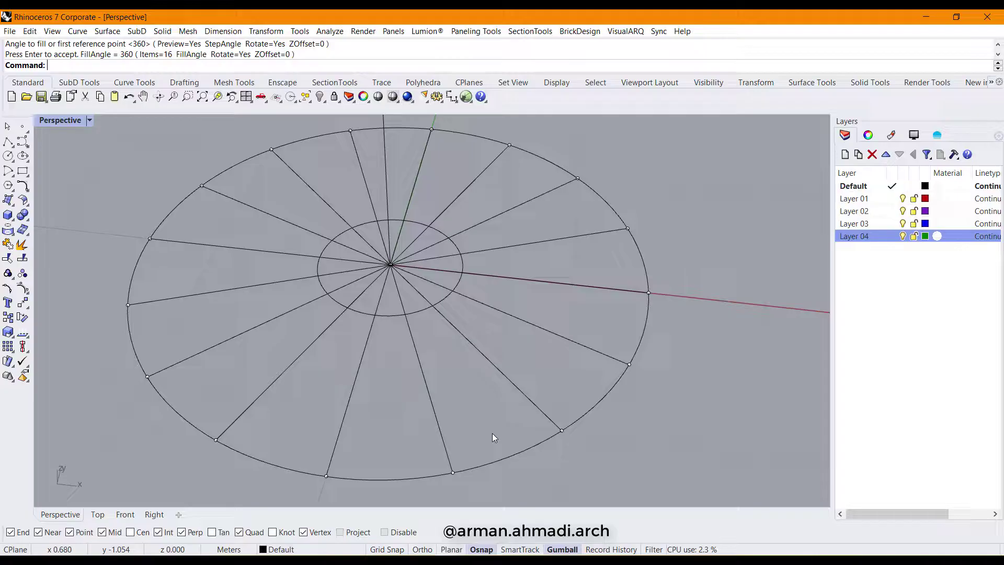
type("L")
key("Return")
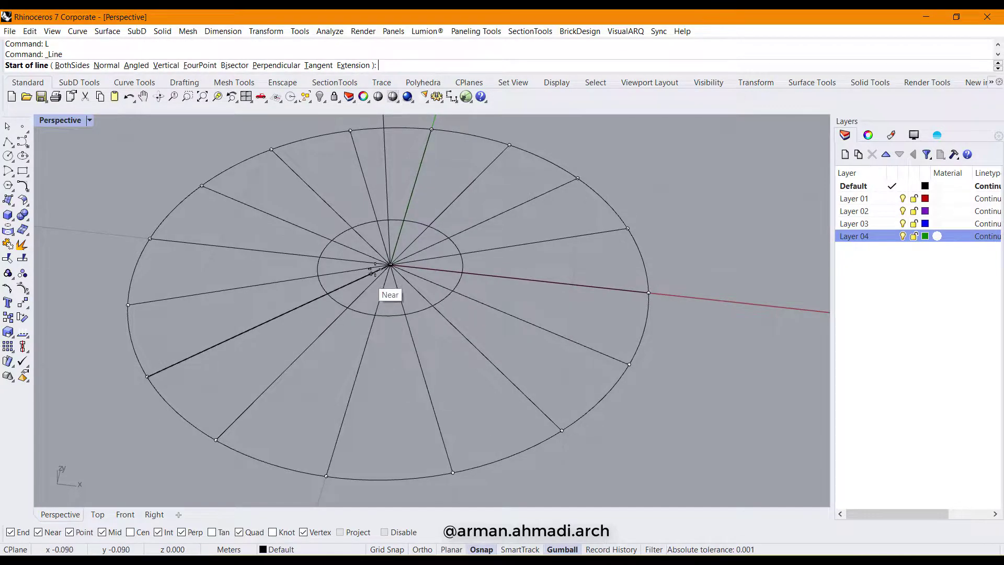
left_click(401, 273)
scroll(461, 480, "up", 5)
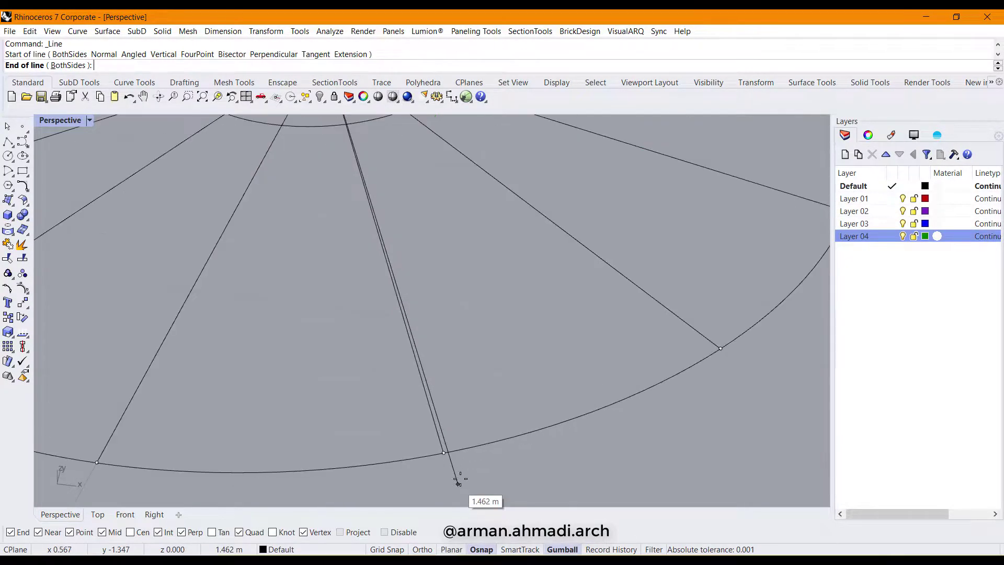
left_click(460, 452)
scroll(457, 453, "down", 5)
scroll(457, 453, "up", 6)
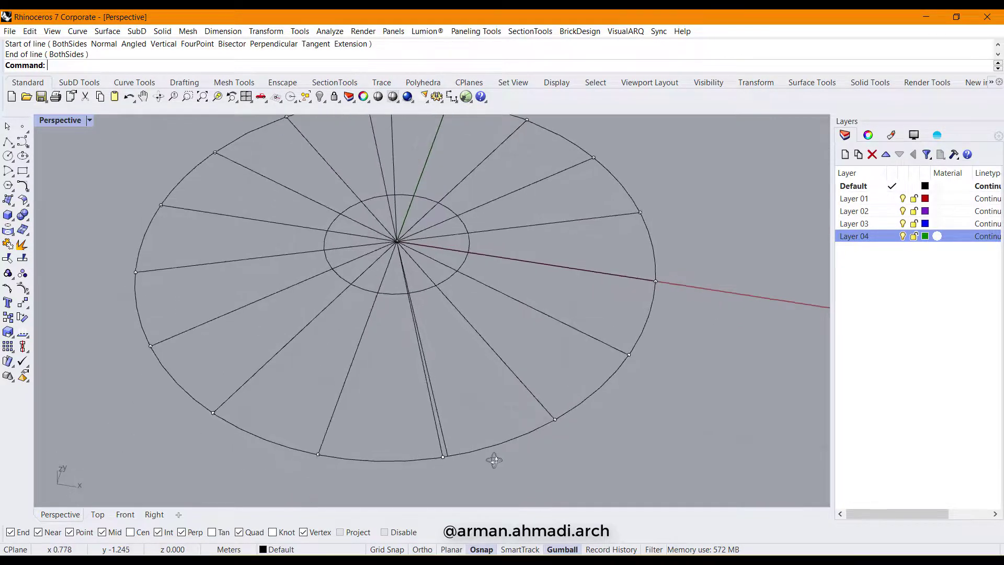
Select the new nosing line and rename Layer 01 to nosing.
left_click(465, 447)
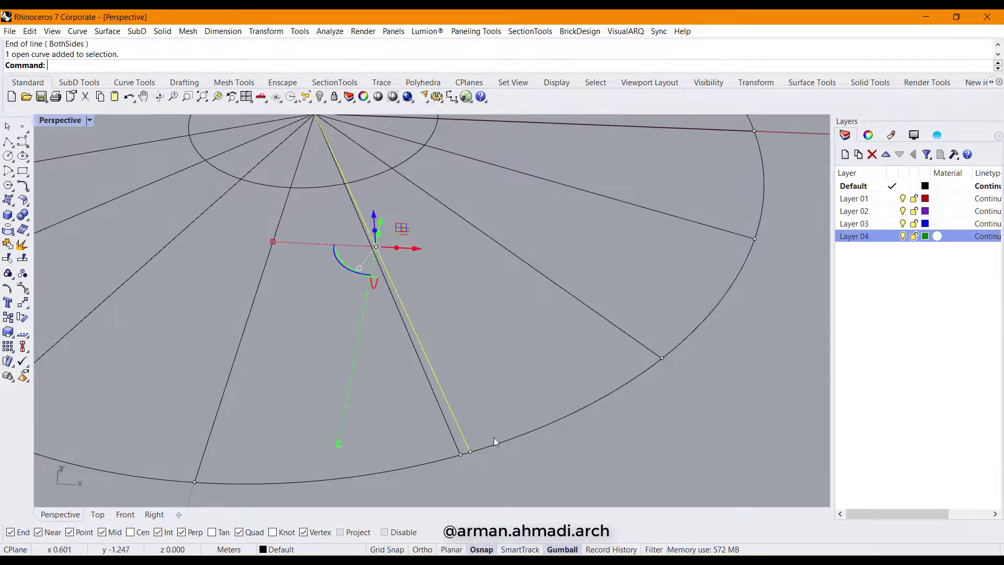
scroll(472, 451, "down", 5)
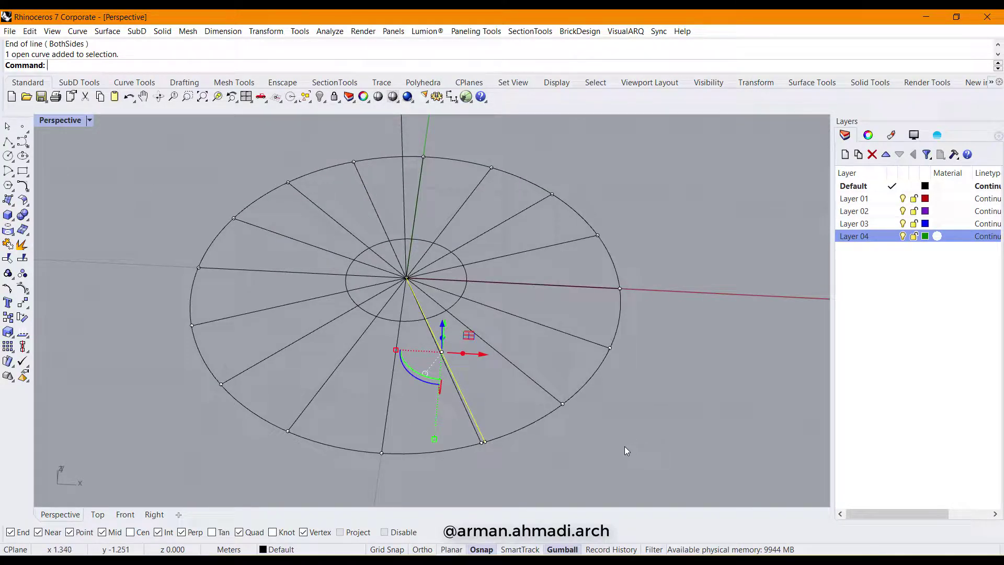
right_click_drag(620, 425, 473, 398)
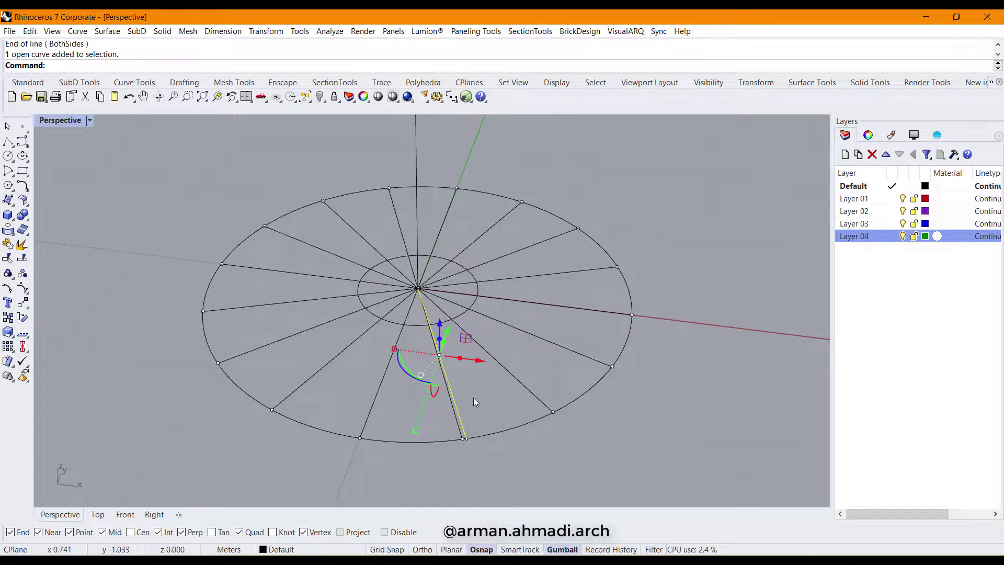
left_click(854, 198)
right_click(858, 199)
left_click(896, 375)
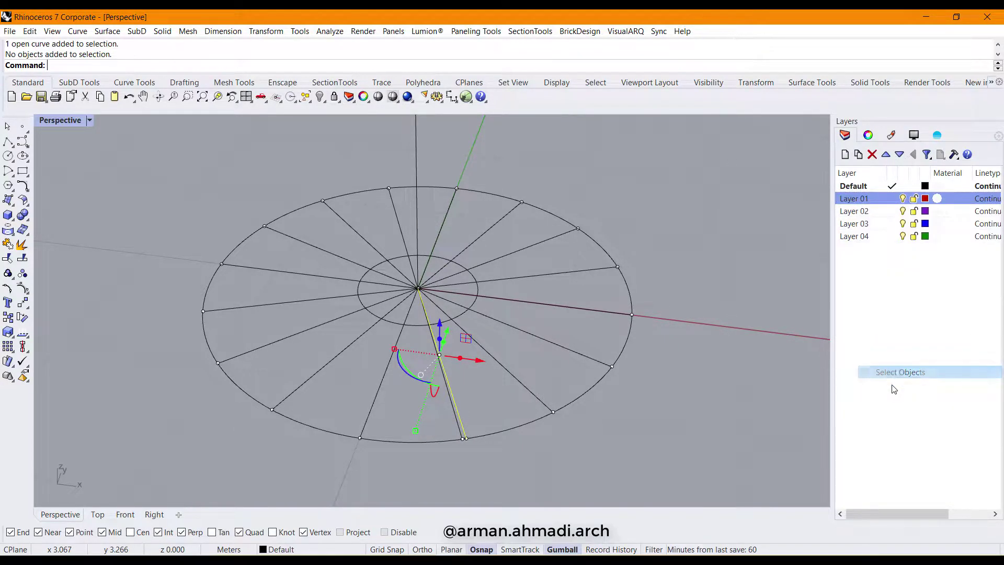
left_click(863, 204)
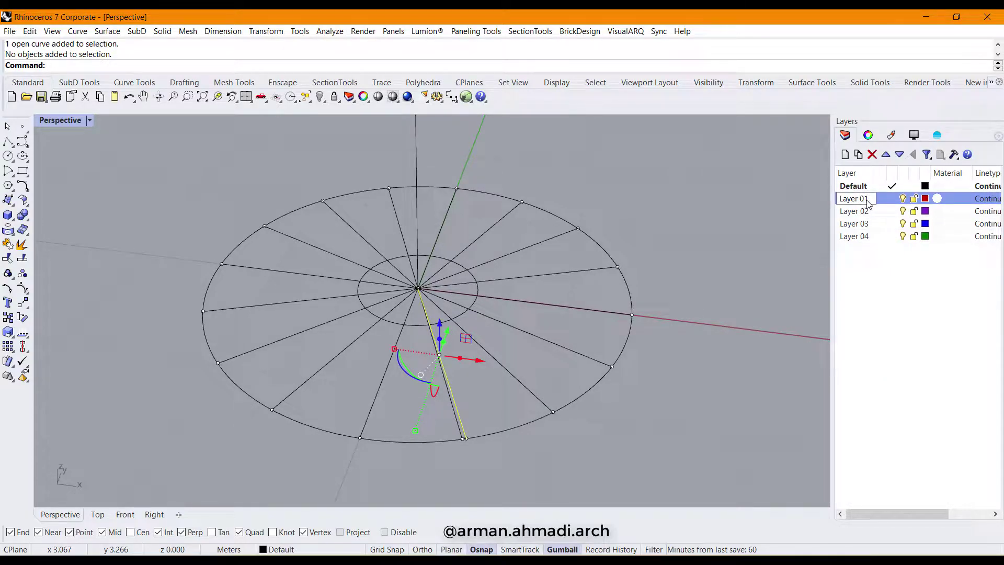
type("nosing")
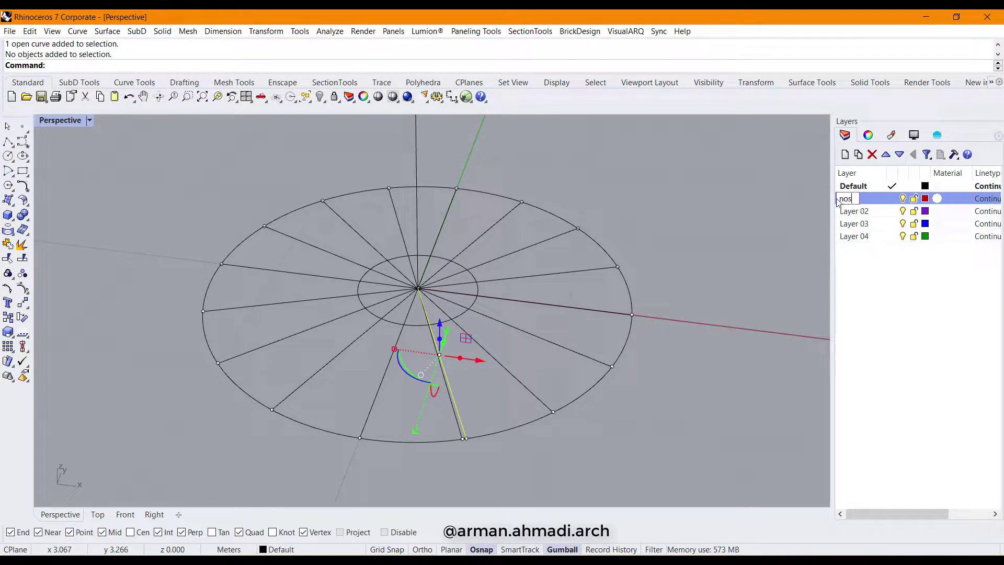
key("Return")
Assign the selected line to the nosing layer and polar-array it around the circles' centre with 16 items over 360 degrees.
mouse_move(522, 385)
right_mouse_down()
mouse_move(504, 381)
mouse_move(518, 381)
right_mouse_up()
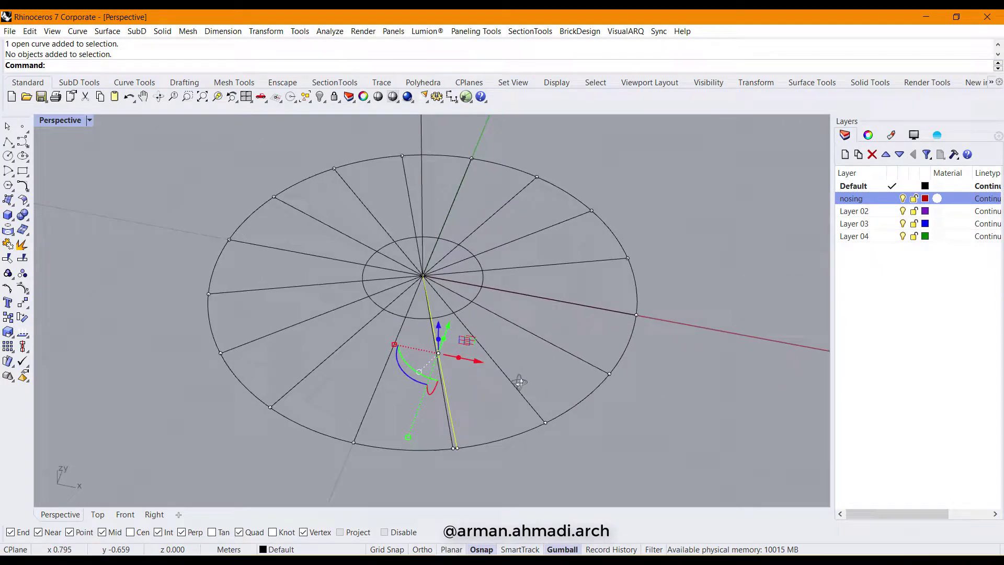
left_click(12, 351)
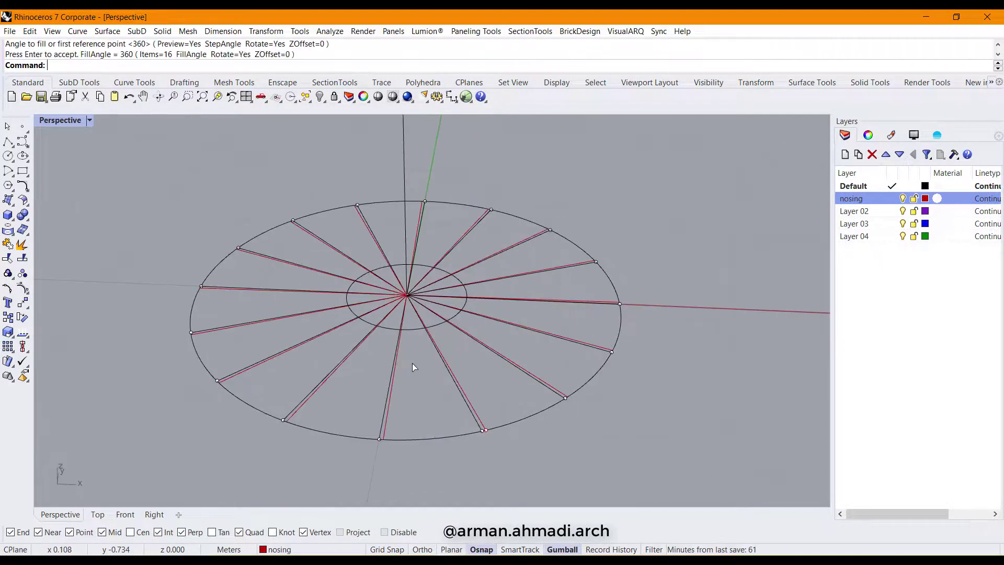
right_click_drag(493, 375, 541, 387)
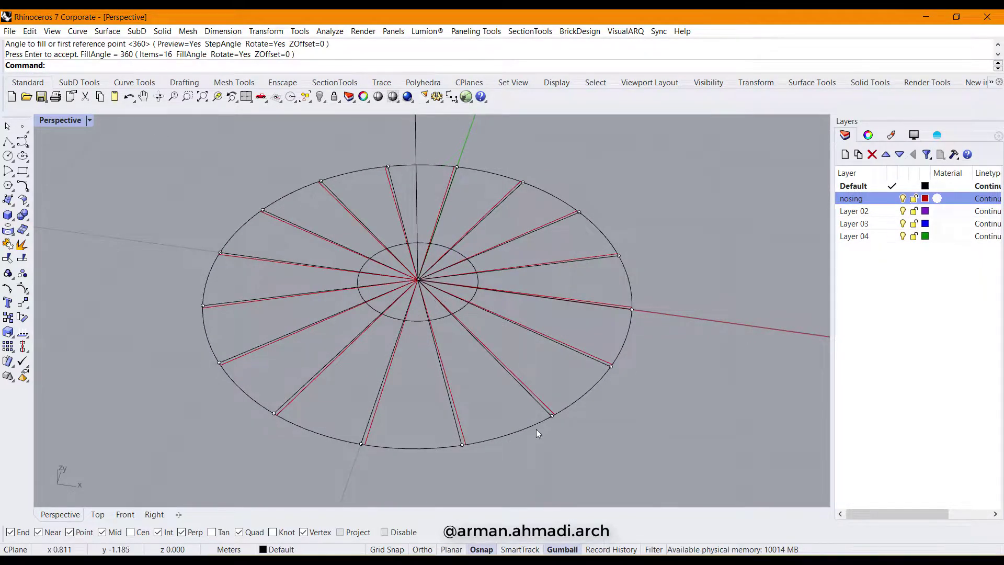
right_click_drag(490, 402, 500, 395)
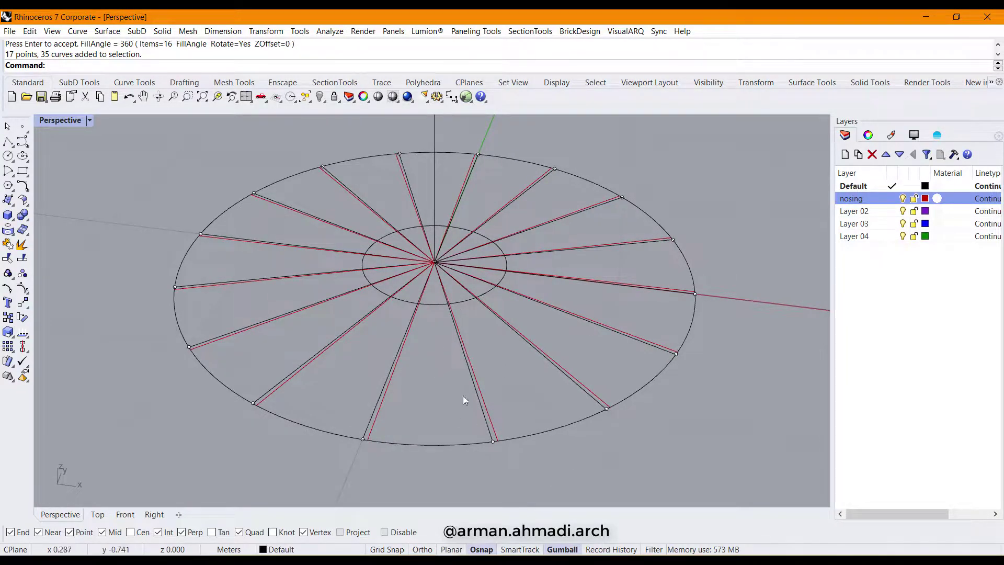
Use CurveBoolean to create one tread outline between two adjacent radial lines and the inner and outer circles, combining it with the nosing strip.
scroll(504, 375, "down", 2)
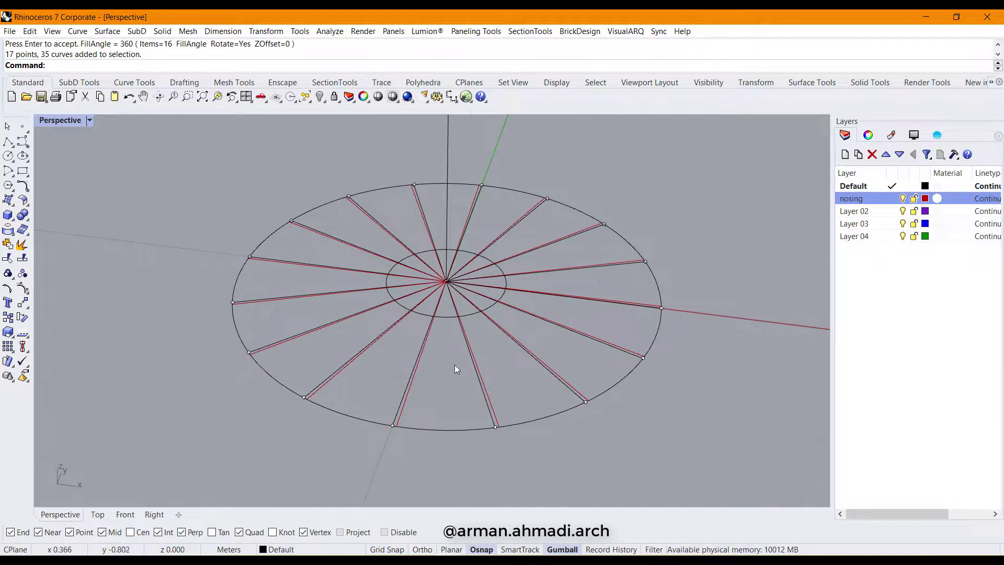
scroll(491, 368, "up", 2)
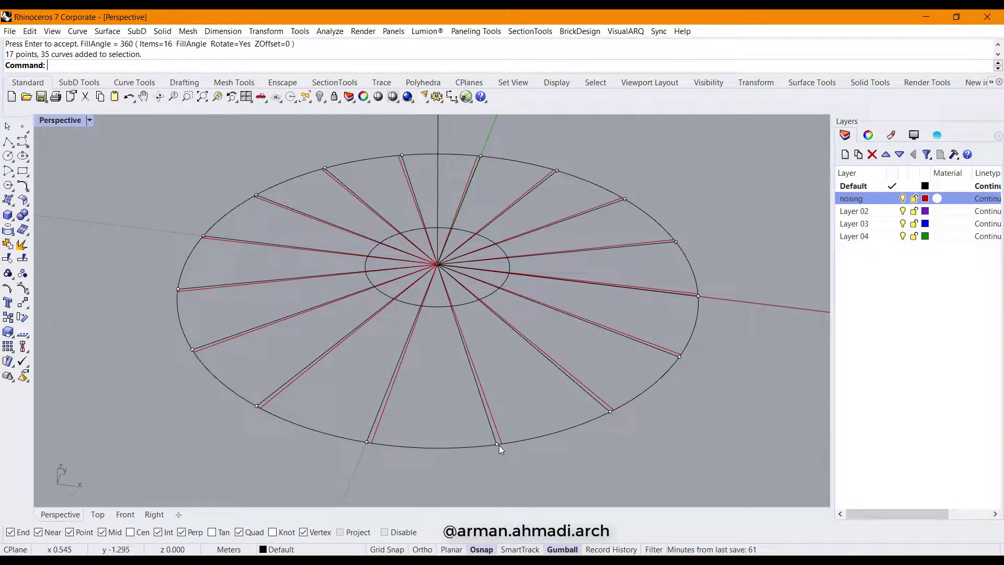
right_click_drag(504, 425, 512, 450)
left_click_drag(424, 311, 416, 269)
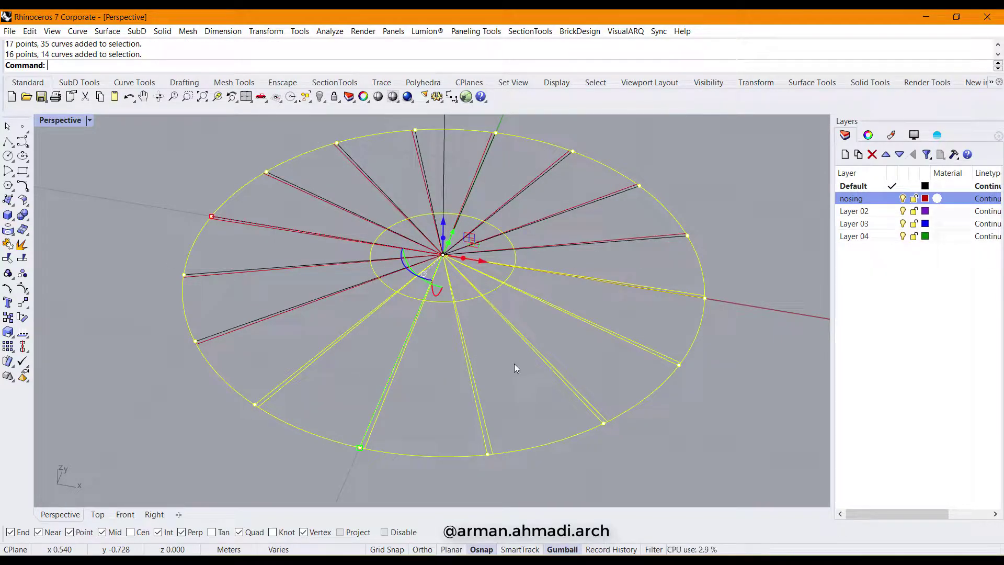
type("urve")
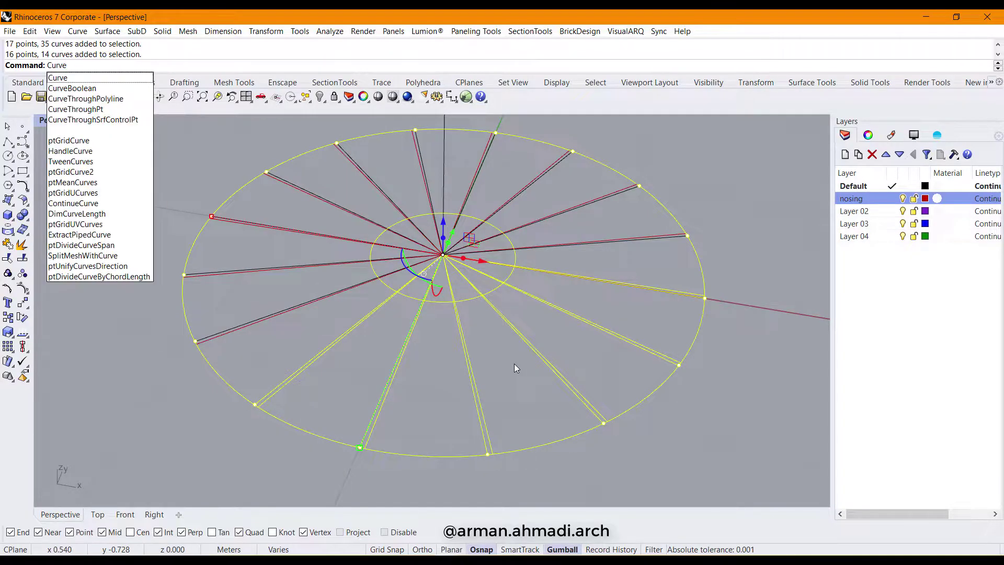
key("Down")
key("Return")
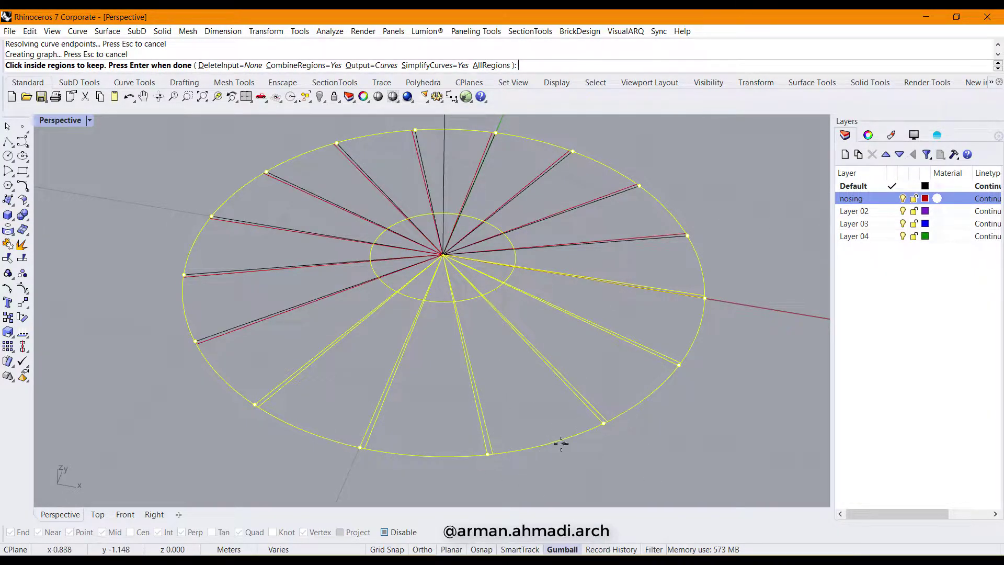
scroll(584, 444, "up", 2)
left_click(553, 421)
scroll(553, 430, "up", 3)
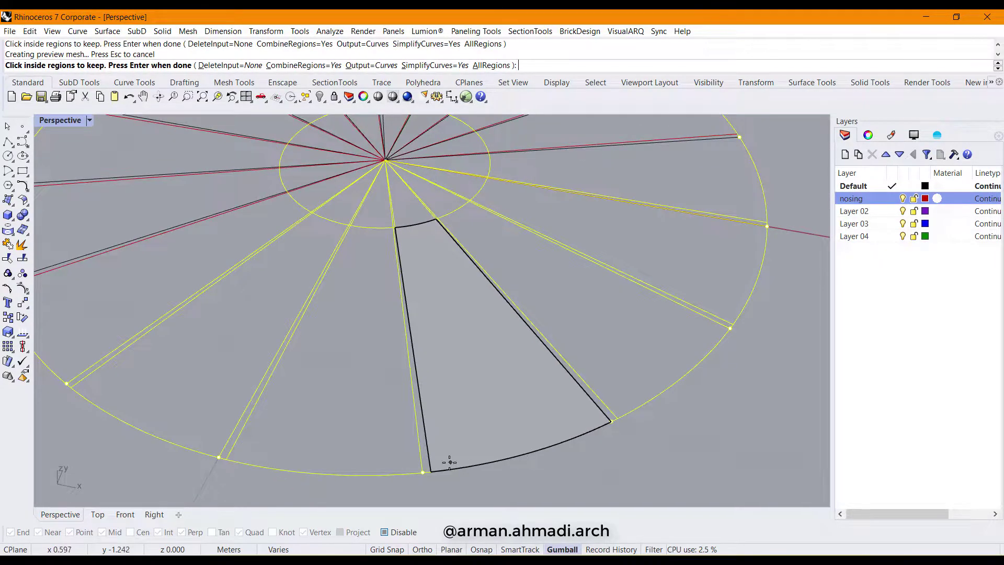
scroll(447, 460, "up", 2)
scroll(440, 463, "down", 3)
scroll(404, 236, "up", 11)
scroll(418, 366, "down", 8)
scroll(418, 367, "down", 3)
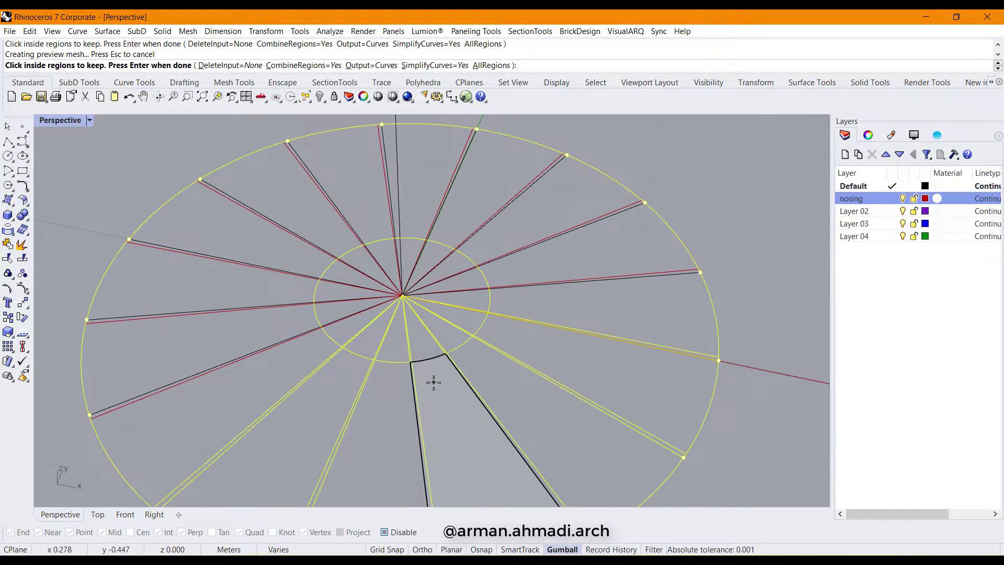
key("Return")
Move the new tread outline to Layer 02.
scroll(433, 382, "down", 7)
right_click_drag(437, 385, 476, 378)
scroll(478, 380, "up", 3)
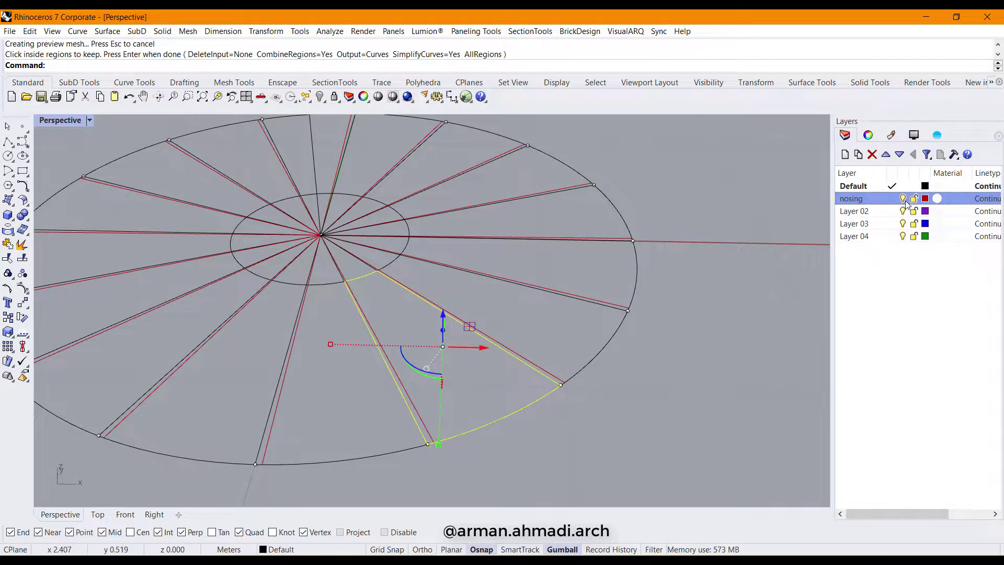
right_click(855, 213)
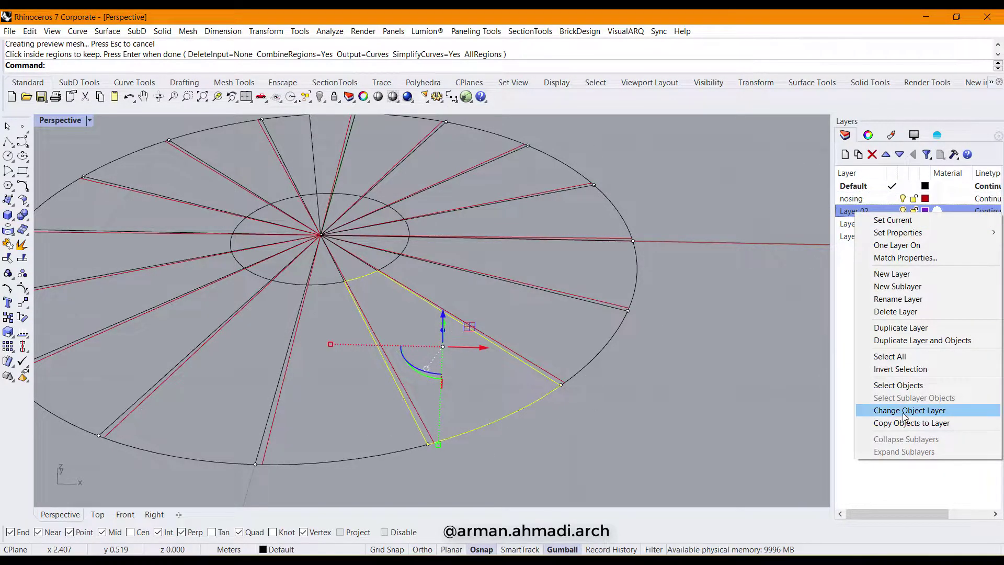
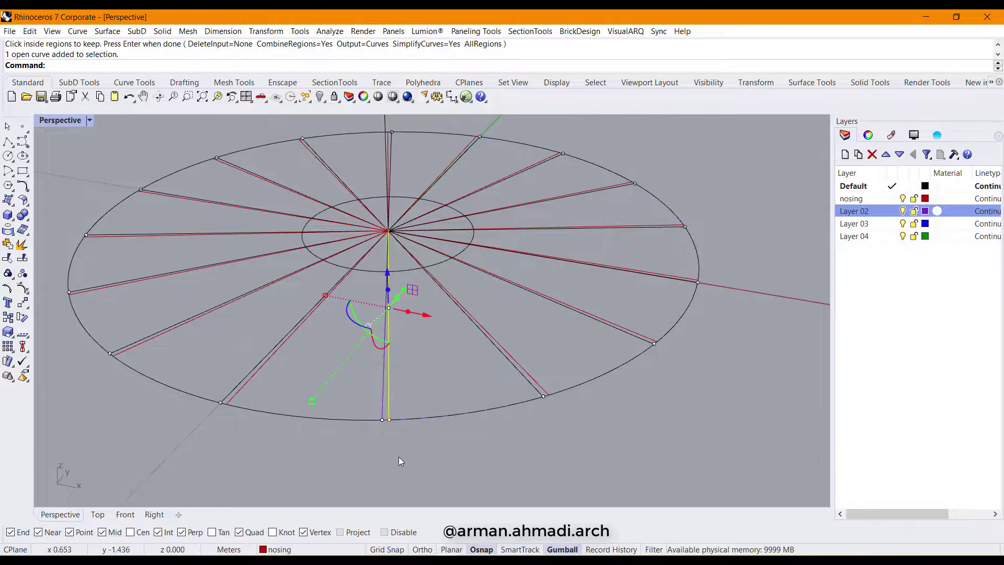
Select the tread outline that includes the nosing and raise it vertically by 0.18 m.
left_click(380, 413)
left_click(413, 455)
mouse_move(402, 415)
right_mouse_down()
mouse_move(387, 406)
mouse_move(401, 409)
right_mouse_up()
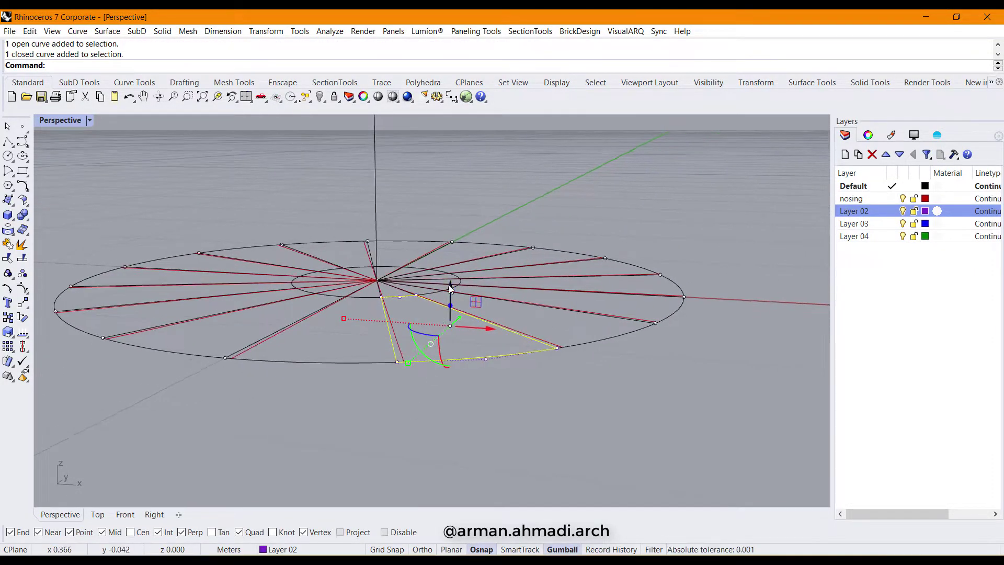
left_click(452, 289)
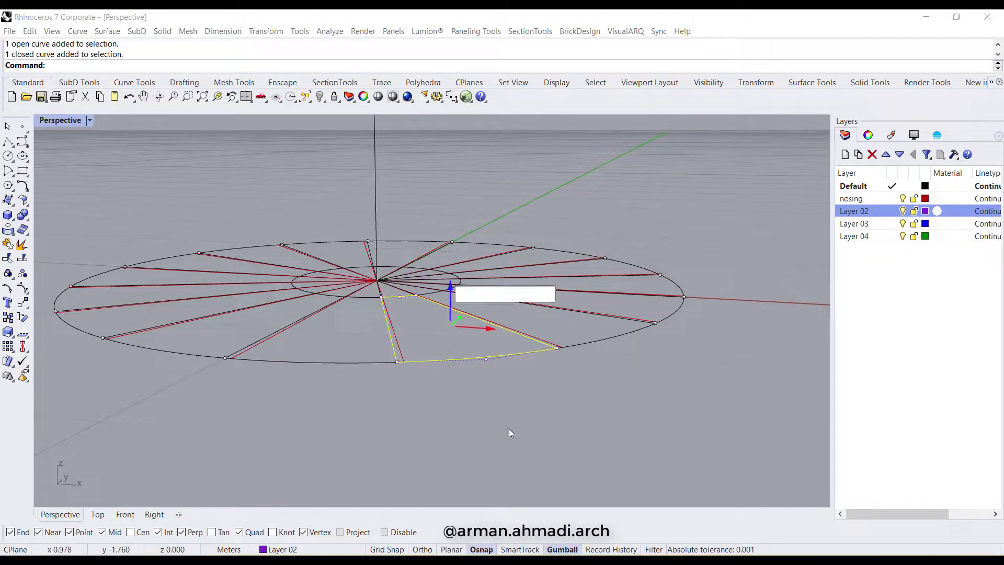
type(".18")
key("Return")
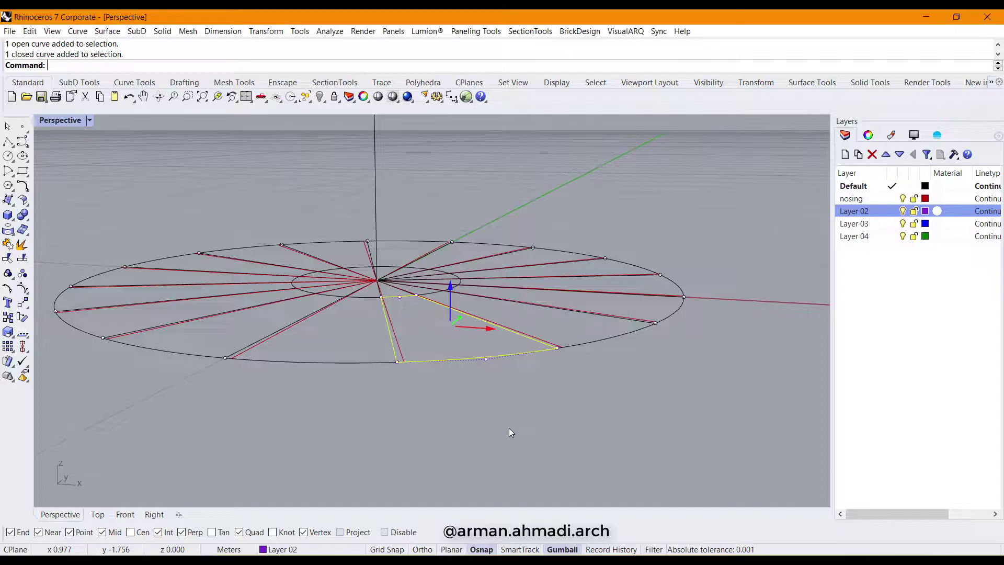
key("Escape")
scroll(471, 394, "up", 6)
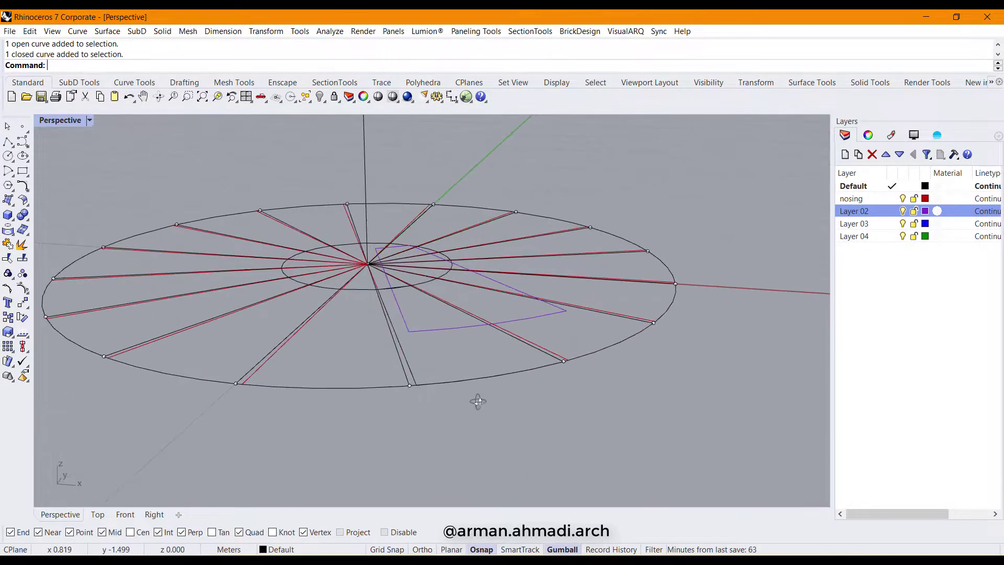
left_click(445, 384)
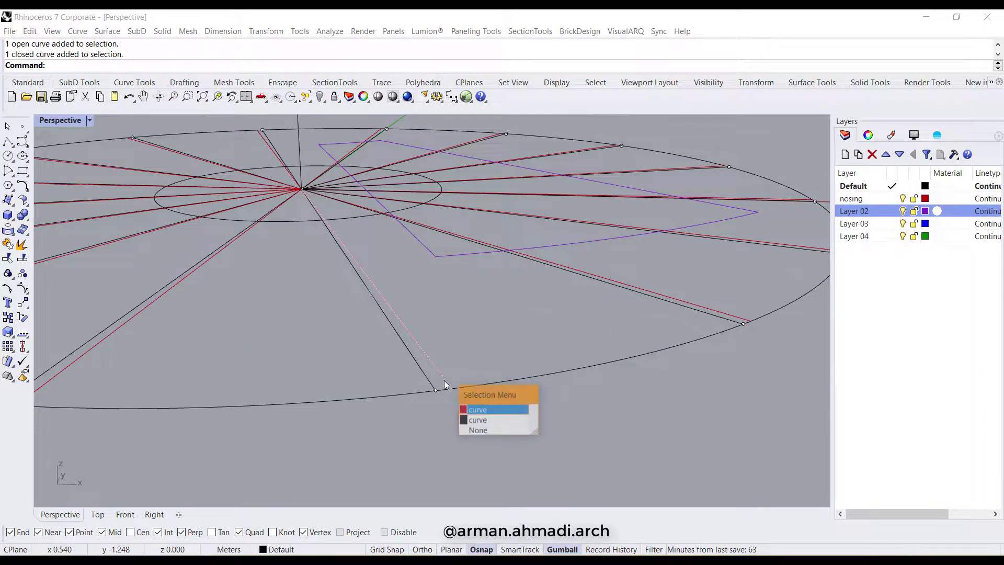
left_click(478, 420)
scroll(425, 401, "down", 4)
right_click_drag(477, 405, 426, 395)
key("Escape")
right_click_drag(409, 360, 407, 384)
scroll(407, 385, "up", 4)
left_click(408, 385)
left_click(460, 466)
Extrude the lower tread outline without the nosing as a solid 0.18 m high, up to the raised outline.
right_click_drag(484, 431, 411, 411)
left_click(369, 413)
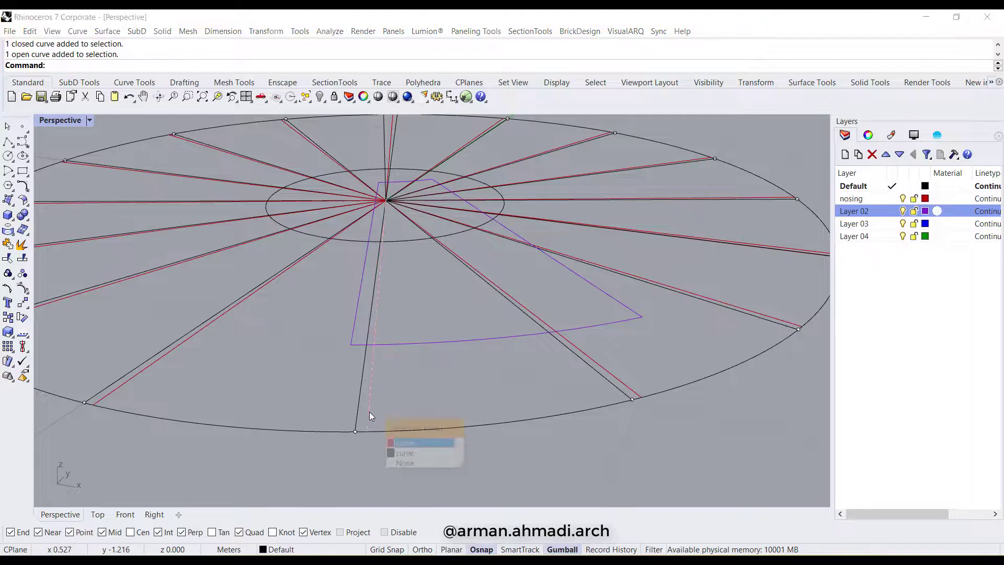
left_click(402, 454)
right_click_drag(403, 459, 418, 390)
right_click_drag(526, 427, 419, 413)
right_click_drag(328, 349, 262, 352)
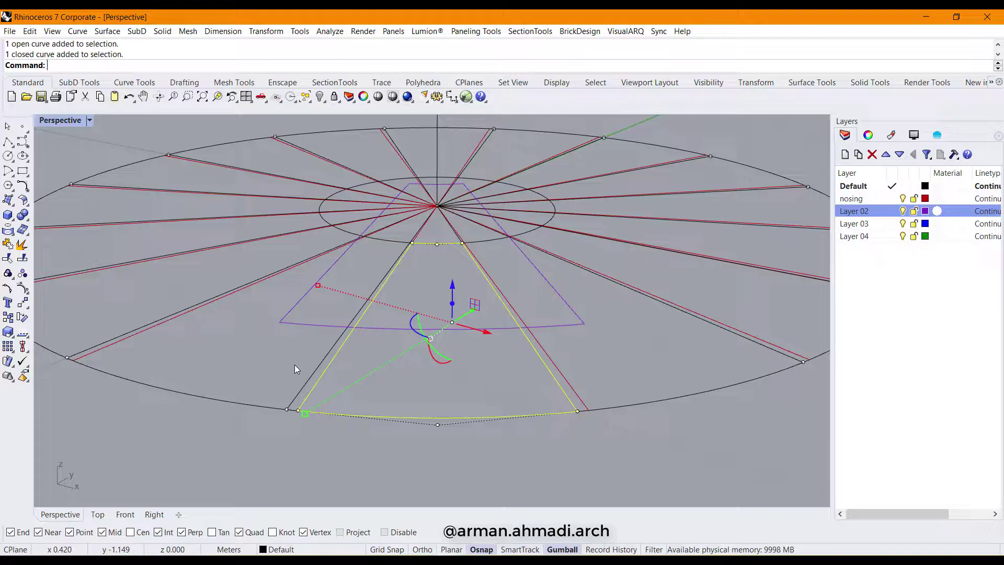
type("tr")
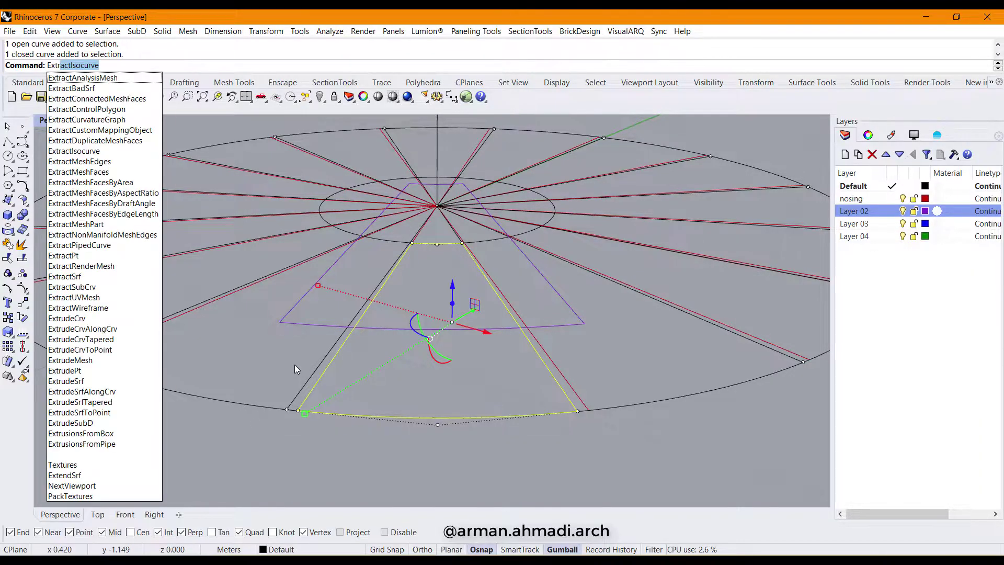
type("udecrv")
key("Return")
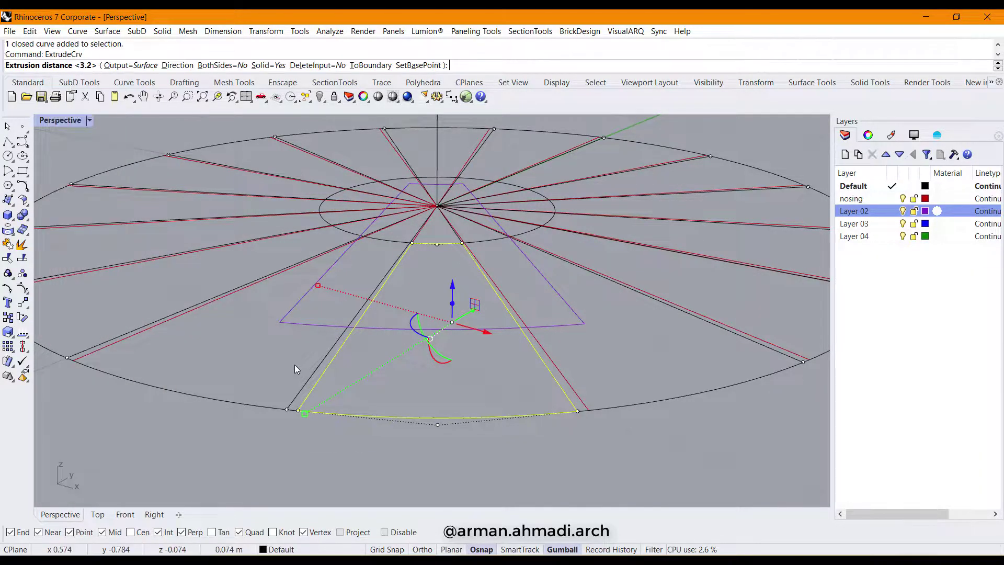
left_click(281, 318)
right_click_drag(275, 362, 399, 372)
Extrude the raised tread outline upward as a 0.02 m thick solid slab.
scroll(345, 361, "up", 4)
left_click(329, 351)
right_click_drag(309, 382, 269, 354)
right_click(273, 331)
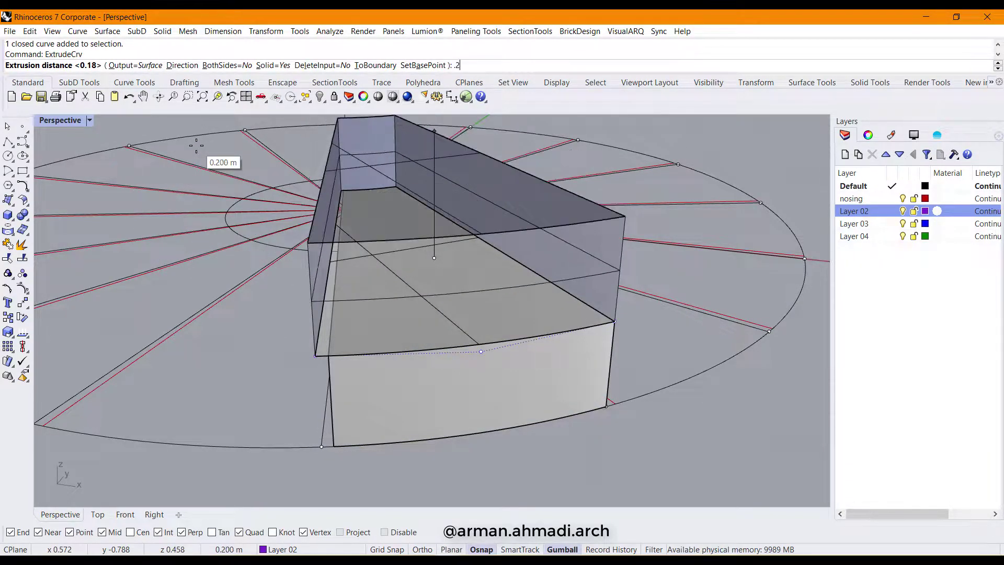
type(".02")
key("Return")
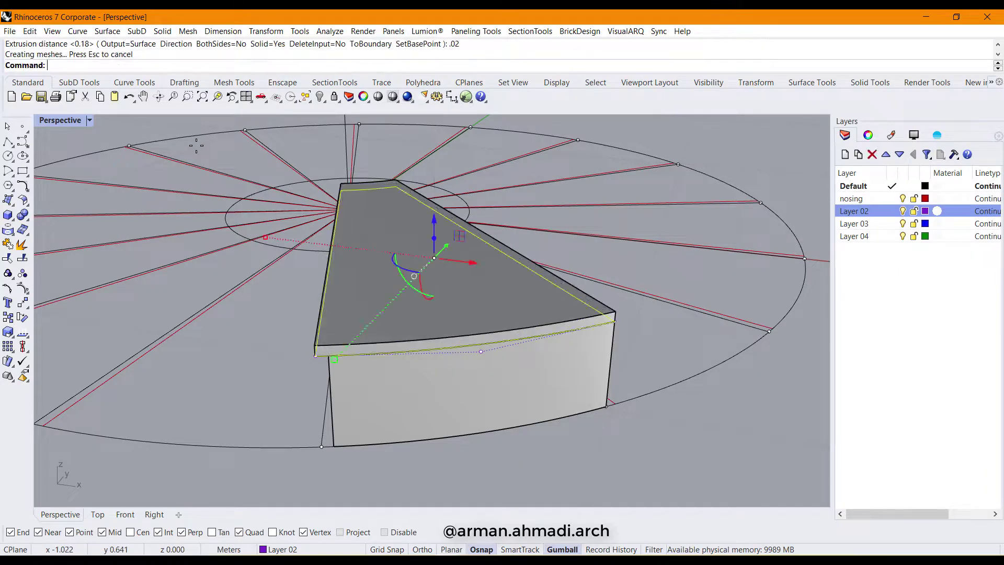
Move the thin slab on top of the step to the nosing layer.
right_click_drag(272, 423, 395, 347)
left_click(391, 332)
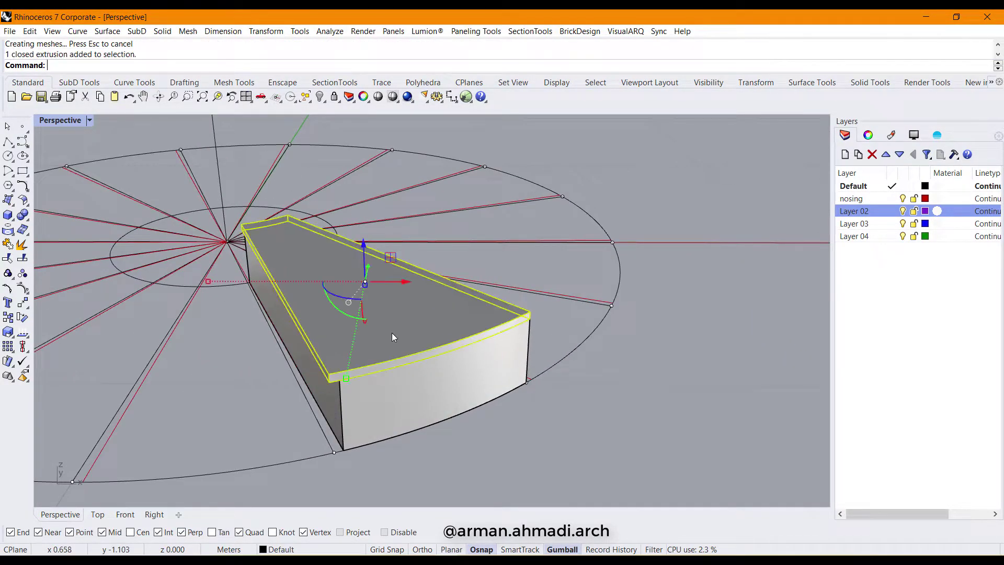
left_click(868, 201)
right_click(870, 202)
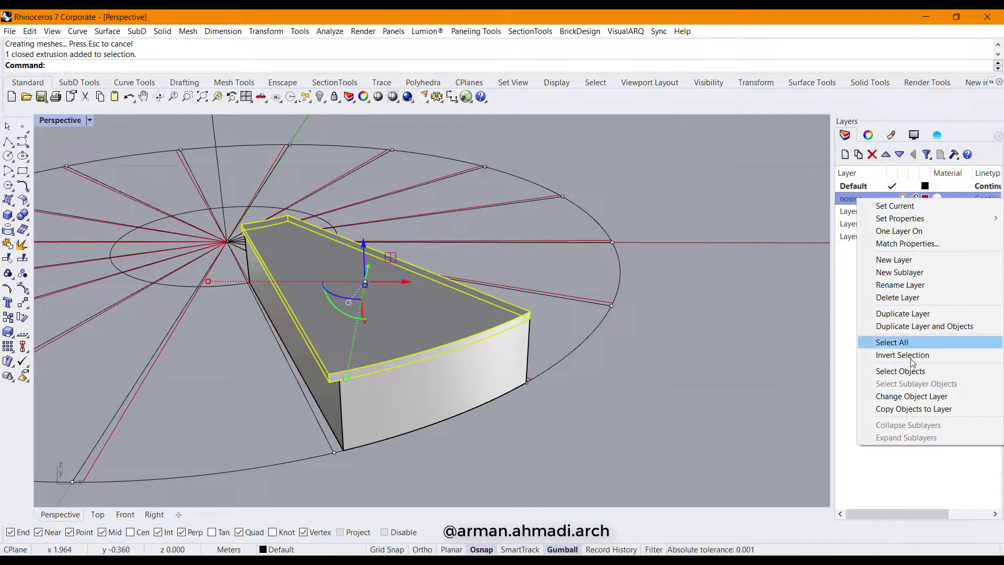
left_click(907, 393)
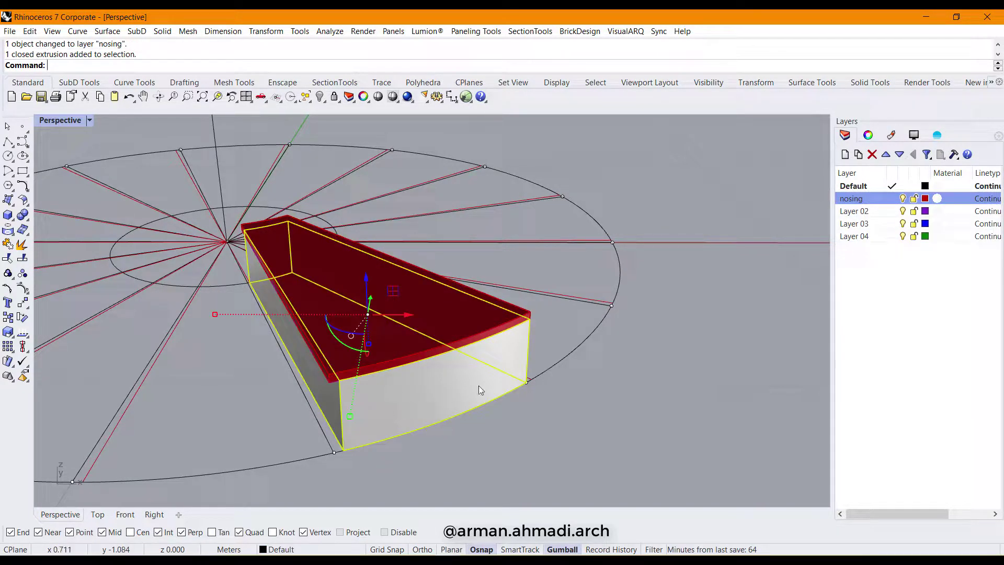
Rename the Default layer to step.
left_click(861, 187)
left_click(864, 187)
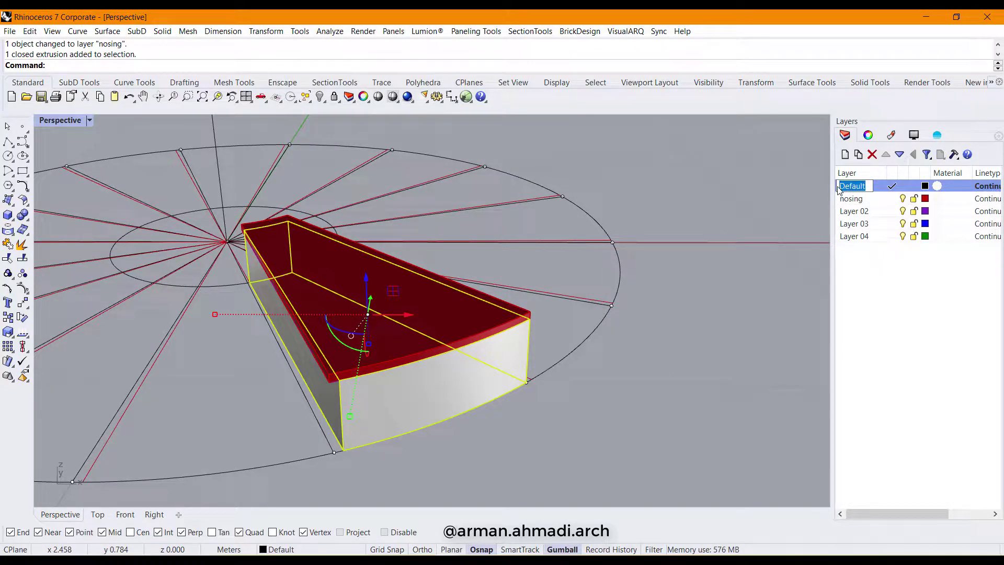
type("step")
key("Return")
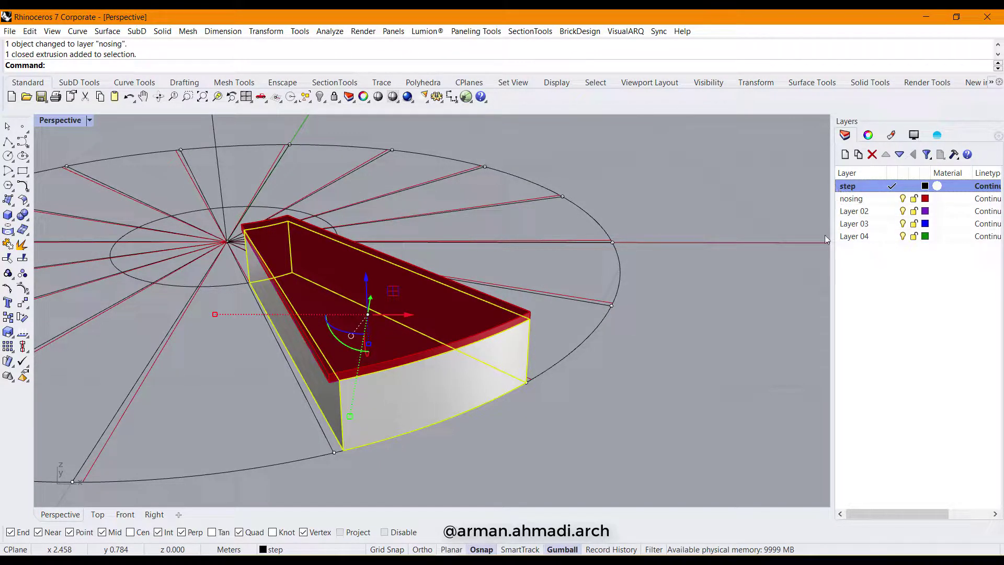
left_click(663, 393)
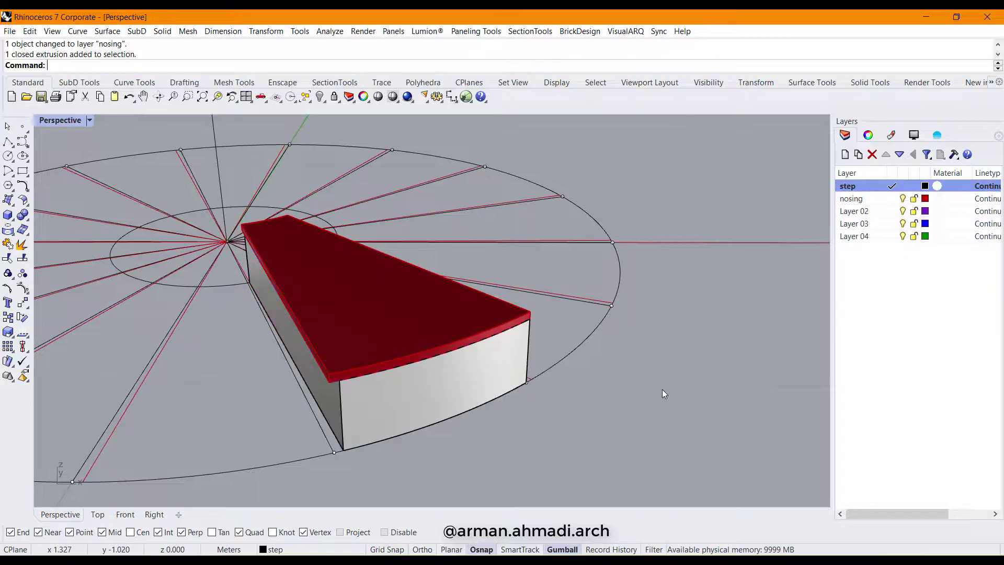
Group the step body with the nosing slab on top of it.
left_click(305, 367)
left_click(396, 393, "shift")
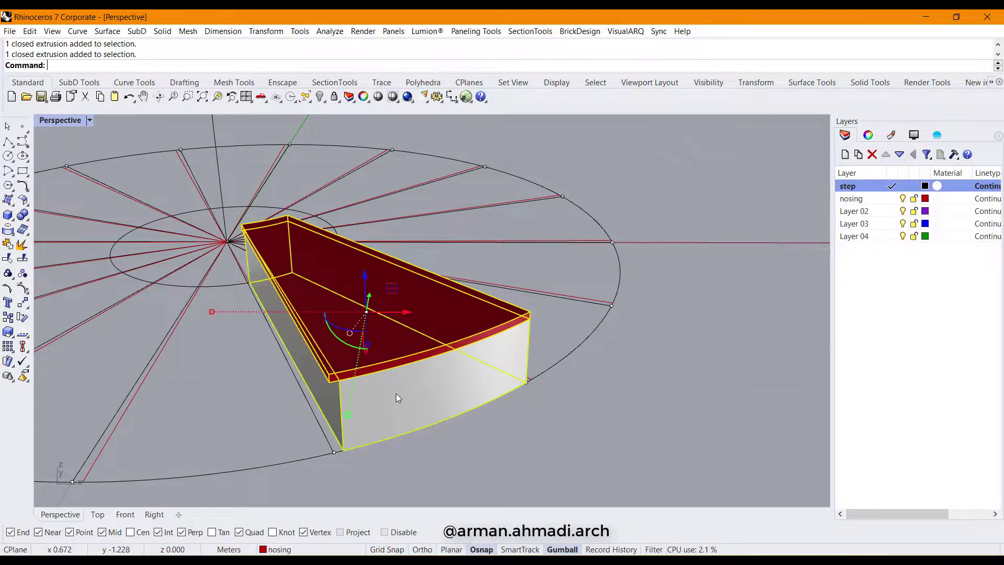
left_click(8, 259)
left_click(250, 415)
right_click_drag(250, 415, 511, 406)
right_click_drag(297, 337, 419, 416, "shift")
scroll(379, 379, "down", 5)
scroll(419, 415, "up", 7)
Start a polar array of the grouped step around the circles' centre with 16 items.
left_click(419, 416)
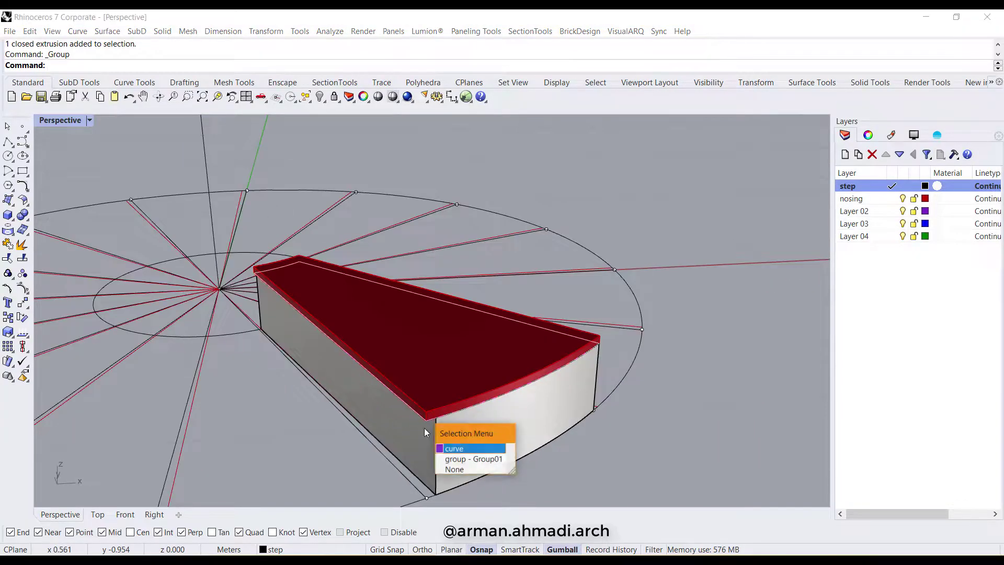
left_click(471, 459)
scroll(532, 431, "down", 3)
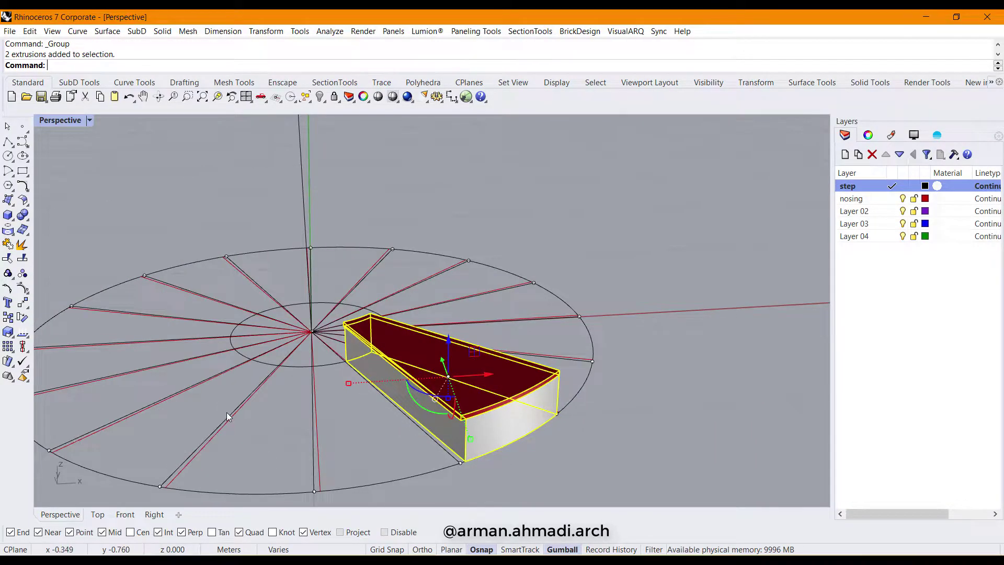
left_click(11, 348)
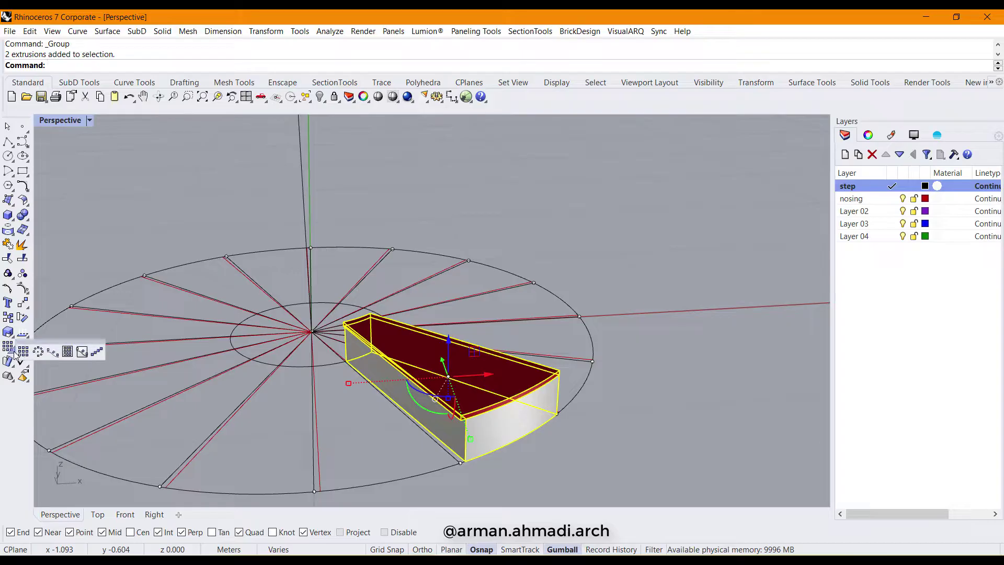
left_click(38, 351)
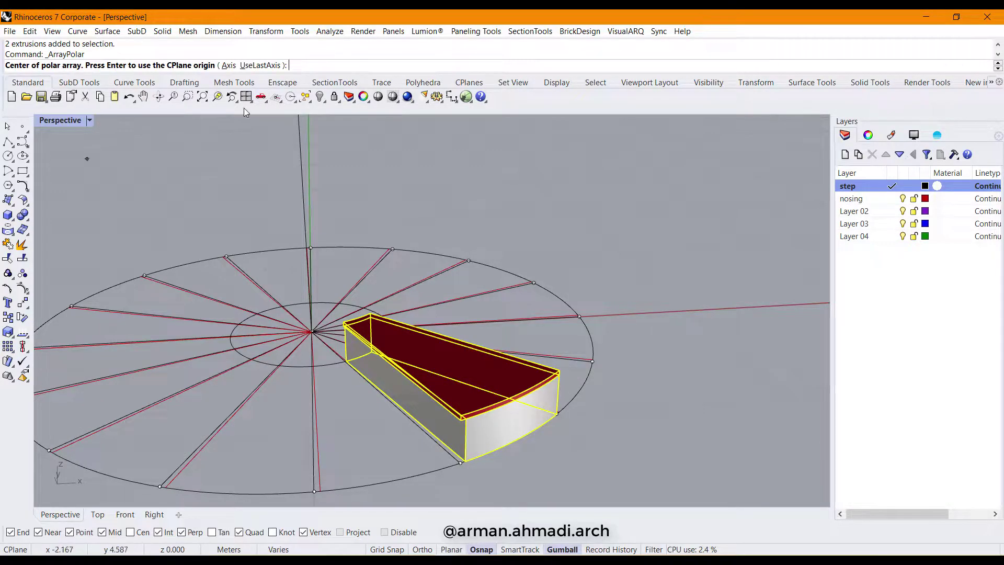
scroll(336, 405, "down", 2)
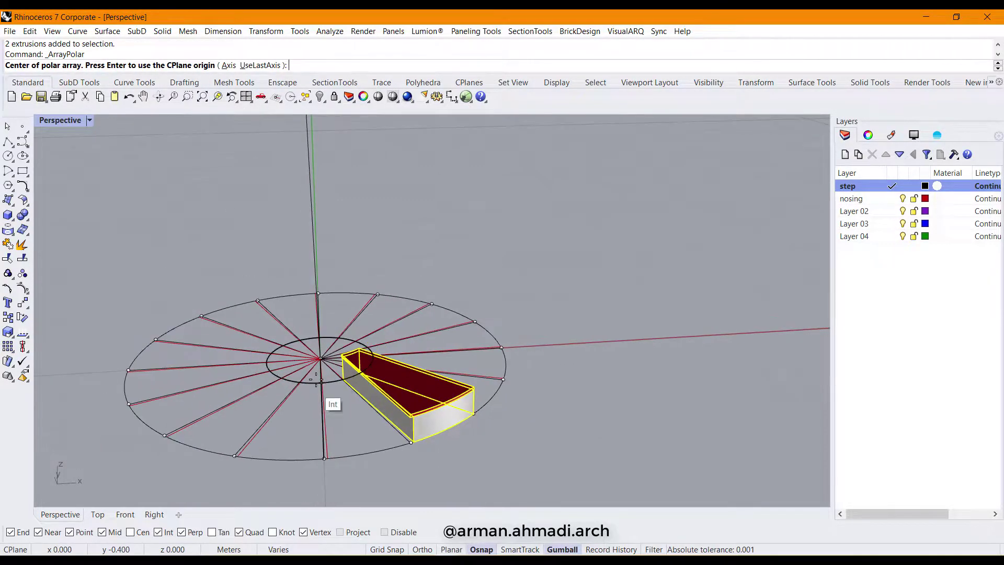
scroll(331, 371, "up", 4)
right_click_drag(331, 371, 304, 383)
left_click(333, 334)
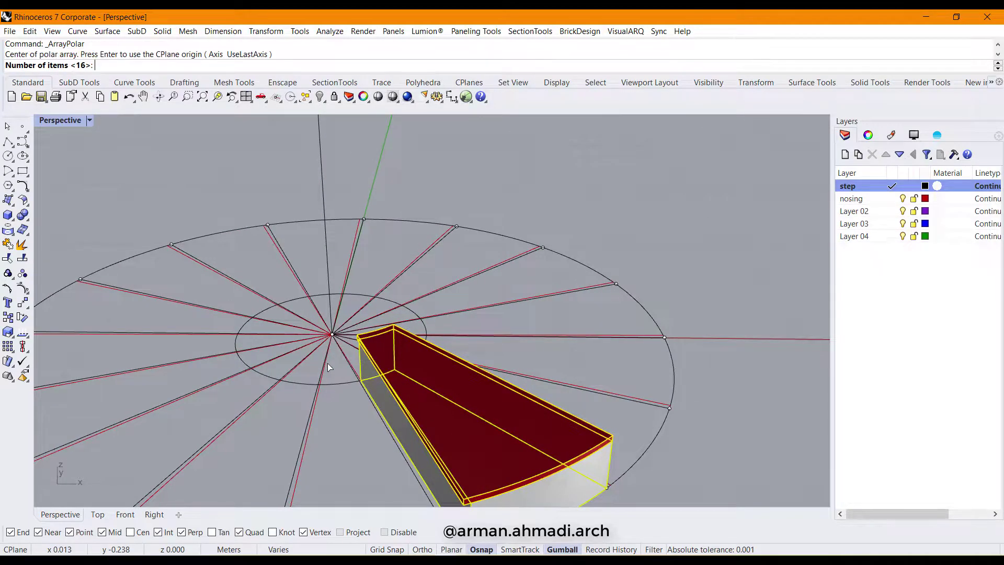
scroll(328, 397, "down", 4)
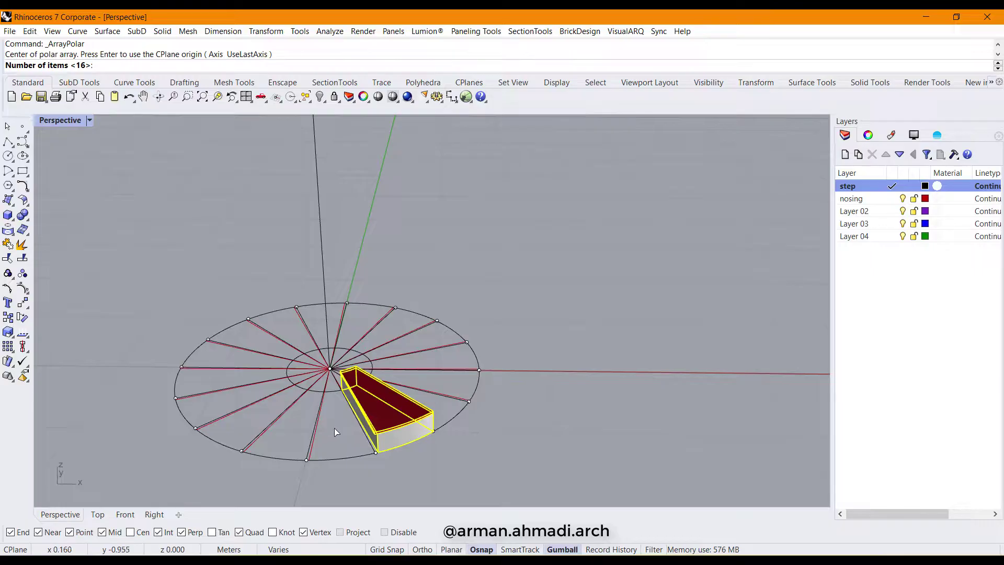
key("Return")
Give the polar array a Z offset of 0.2 and a fill angle of 360 degrees, and accept it.
mouse_move(336, 429)
right_mouse_down()
mouse_move(323, 411)
mouse_move(211, 388)
mouse_move(338, 400)
mouse_move(336, 416)
right_mouse_up()
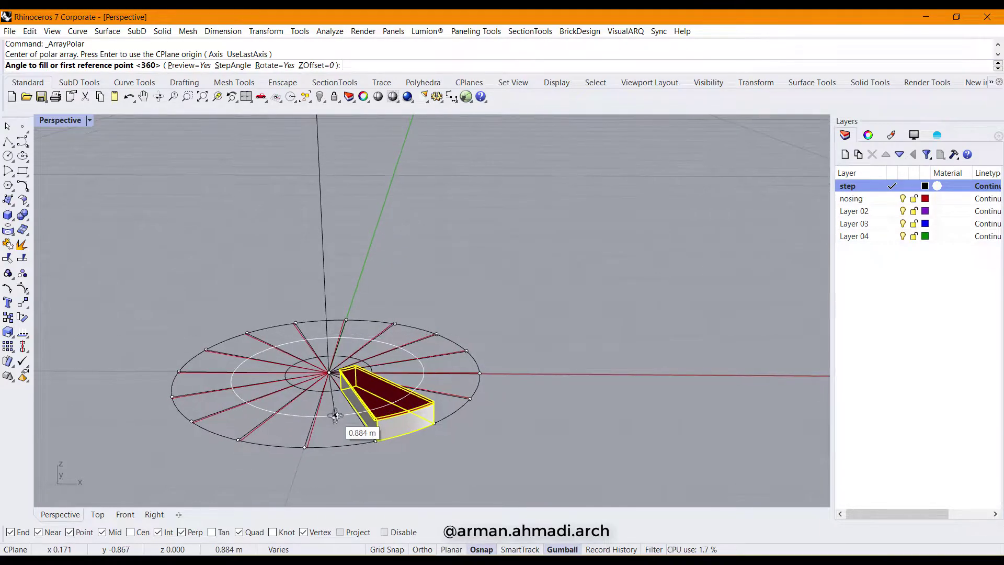
left_click(310, 66)
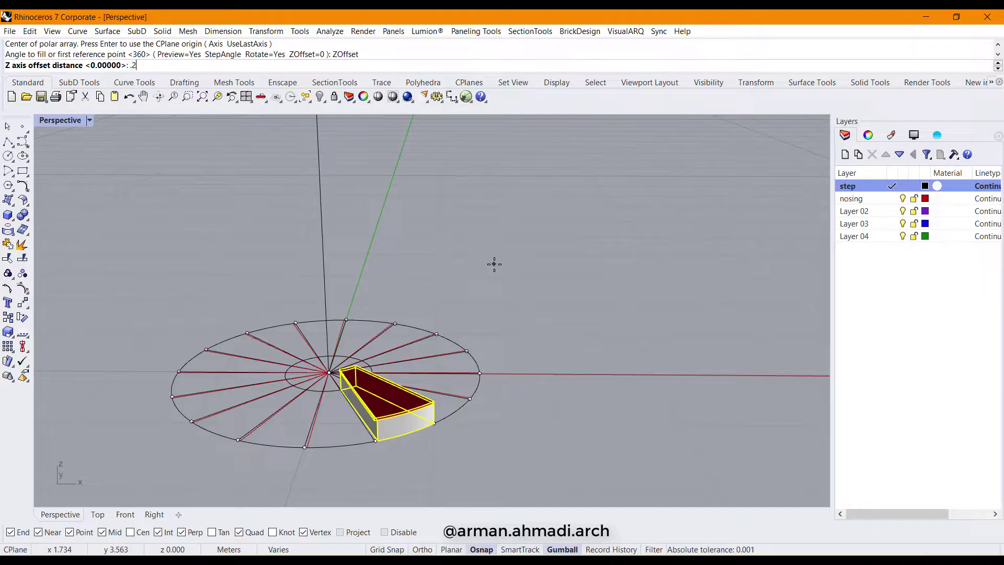
key("Return")
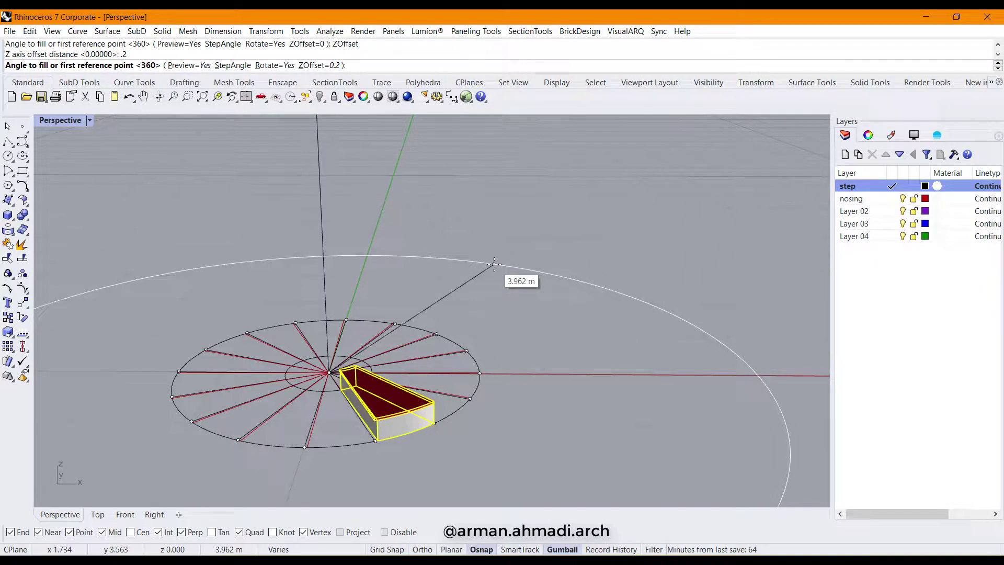
key("Return")
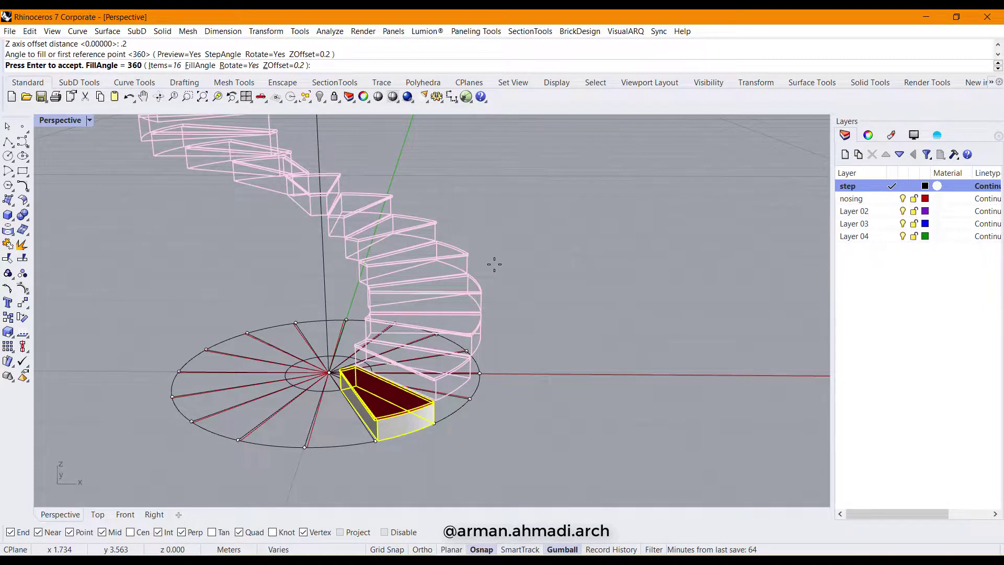
key("Return")
left_click(497, 268)
Examine the arrayed spiral steps and the base circles from several angles.
scroll(460, 315, "down", 6)
right_click_drag(467, 323, 560, 352)
scroll(432, 371, "up", 6)
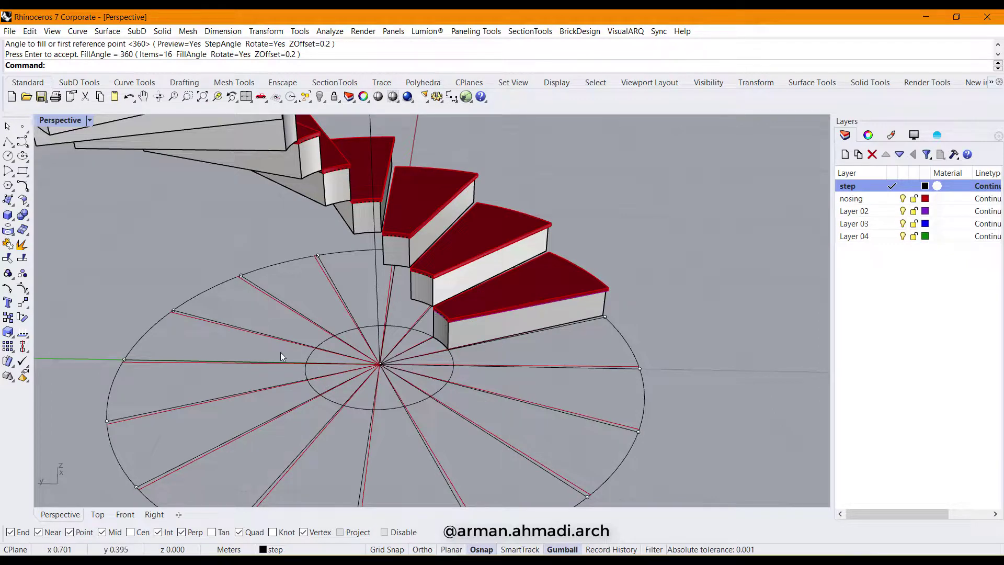
right_click_drag(557, 375, 556, 350)
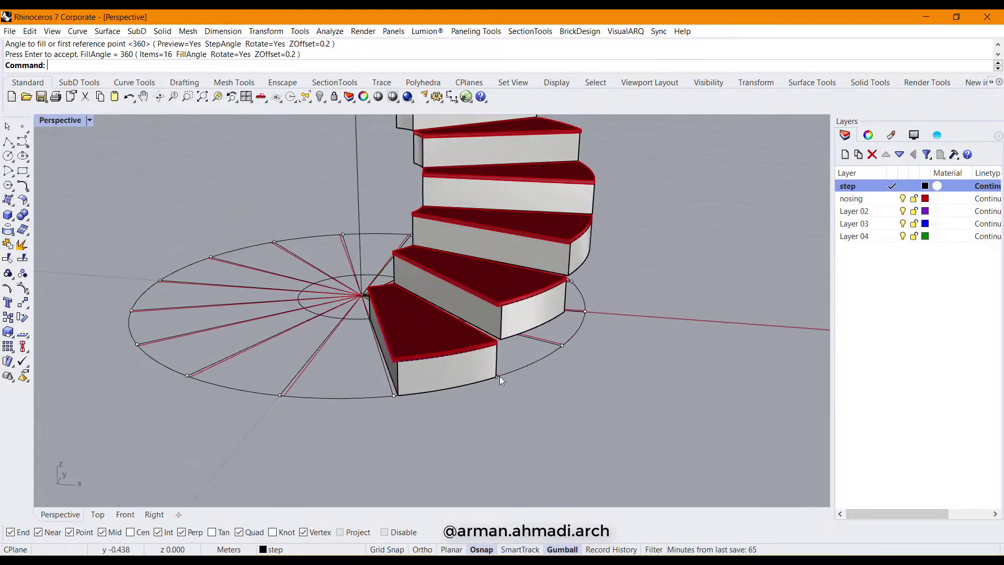
scroll(470, 374, "down", 6)
left_click(361, 374)
right_click_drag(361, 375, 484, 357)
scroll(434, 378, "up", 6)
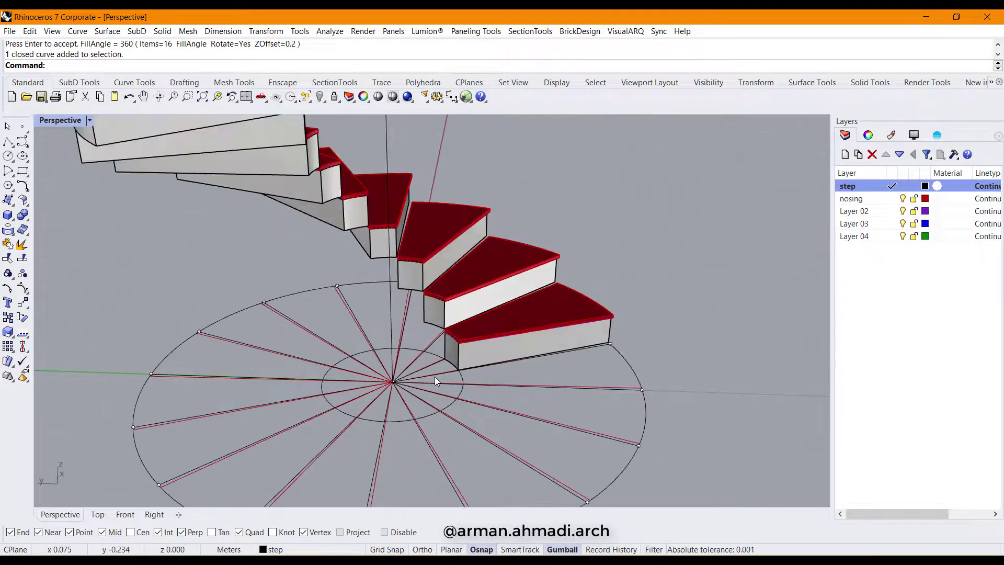
scroll(435, 376, "up", 2)
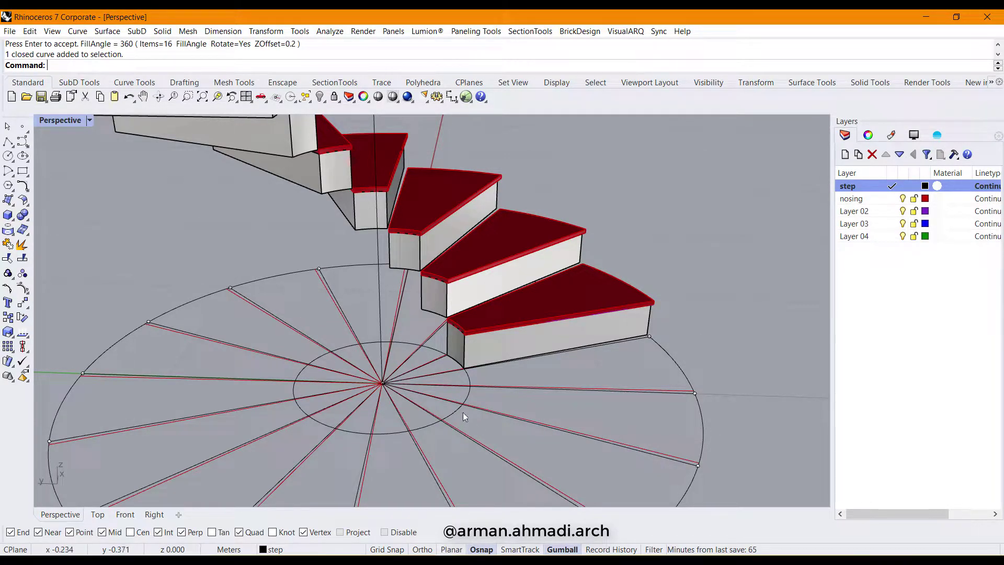
Extrude the inner circle 3.2 m upward with Solid set to No, forming an open central column.
left_click(472, 394)
scroll(469, 396, "down", 3)
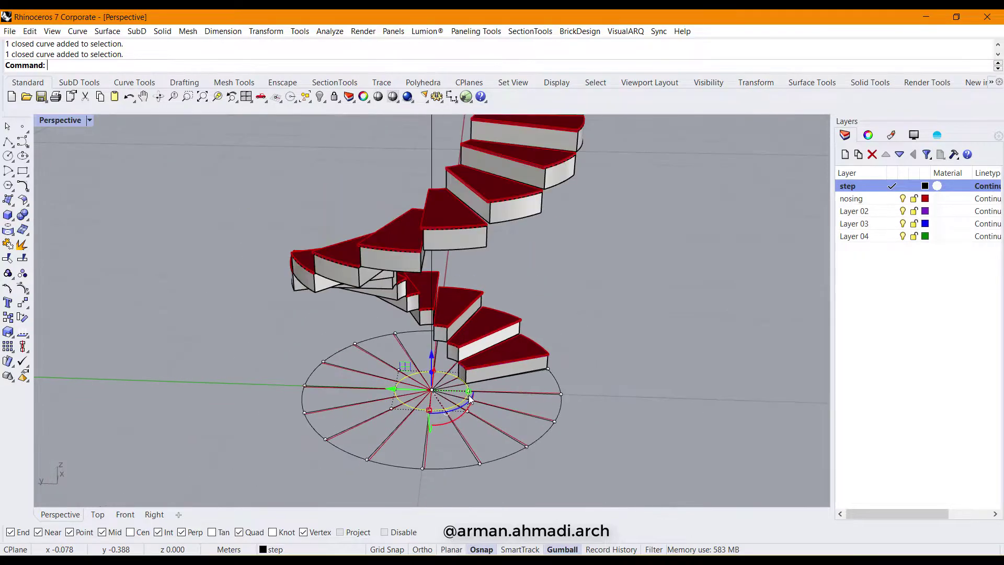
right_click_drag(507, 407, 470, 403)
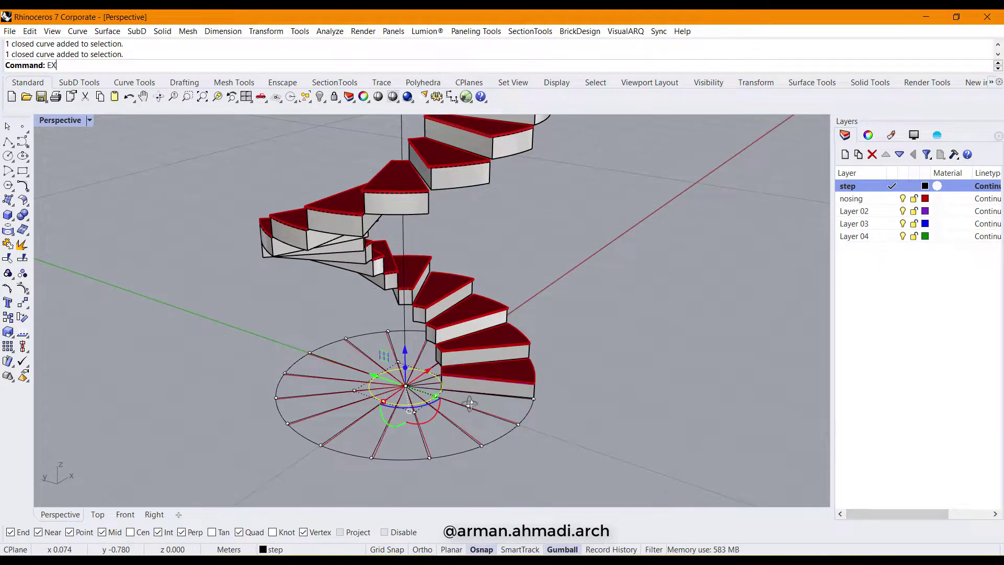
type("tr")
key("Return")
scroll(470, 409, "down", 2)
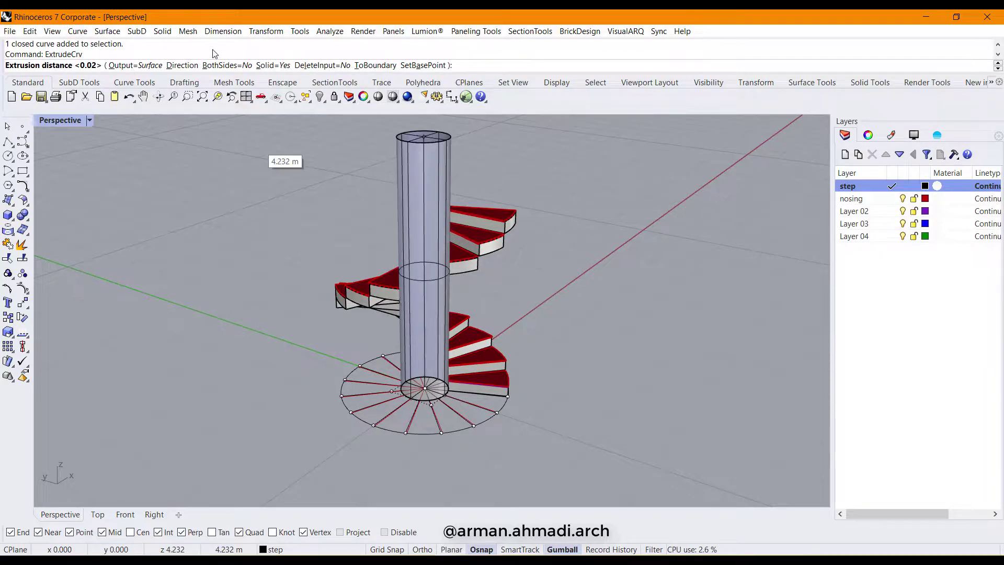
left_click(272, 65)
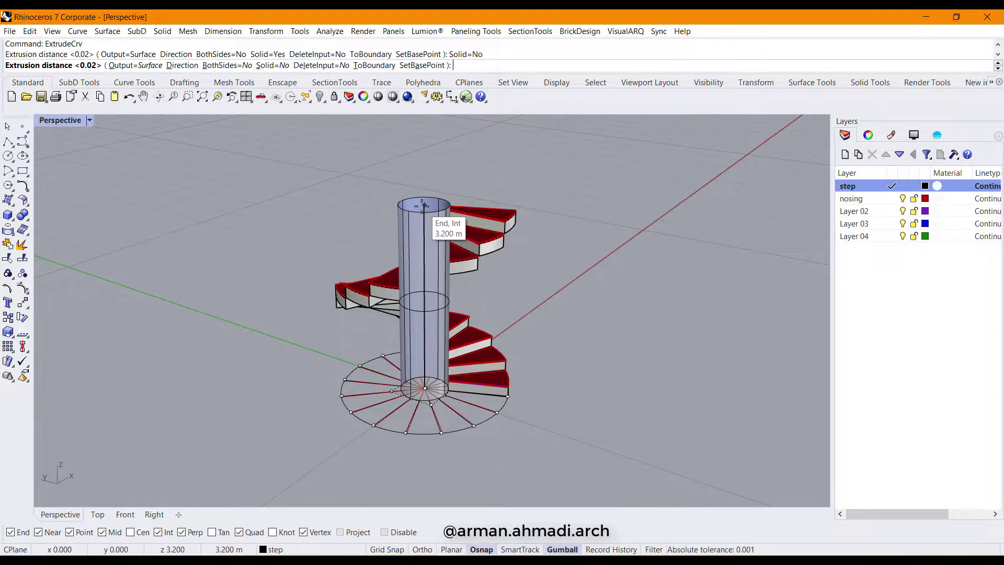
left_click(424, 205)
Start a vertical helix with its axis running from the base circles' centre up 3.2 m to the centre of the column's top.
right_click_drag(579, 280, 464, 312)
scroll(341, 351, "up", 8)
right_click_drag(345, 352, 394, 370)
scroll(393, 368, "down", 6)
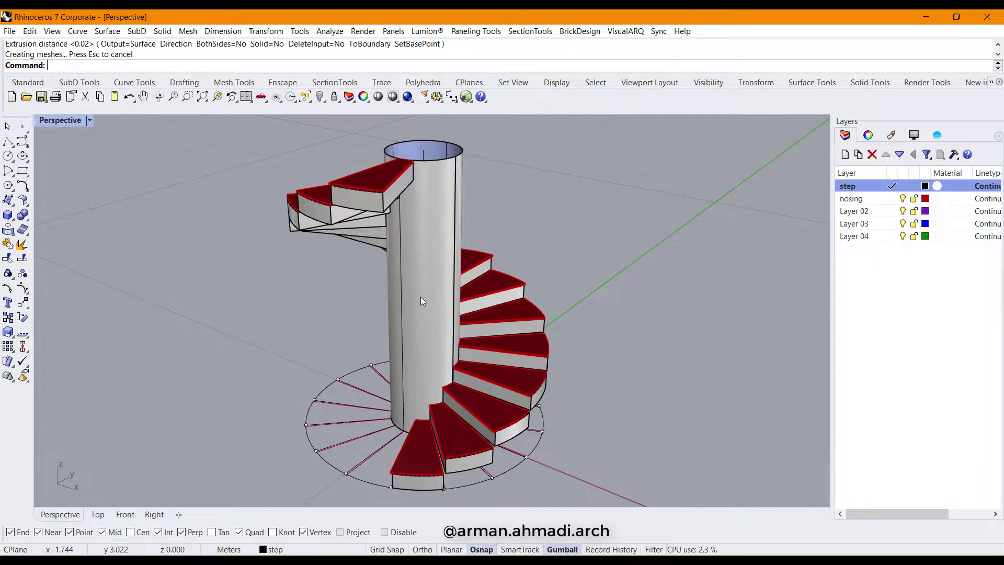
right_click_drag(369, 369, 459, 383)
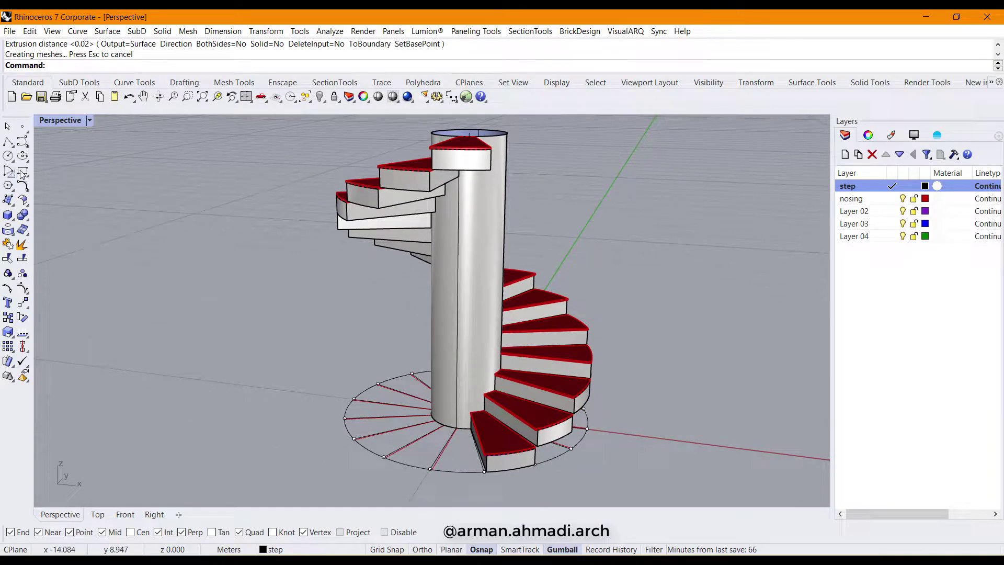
left_click(25, 145)
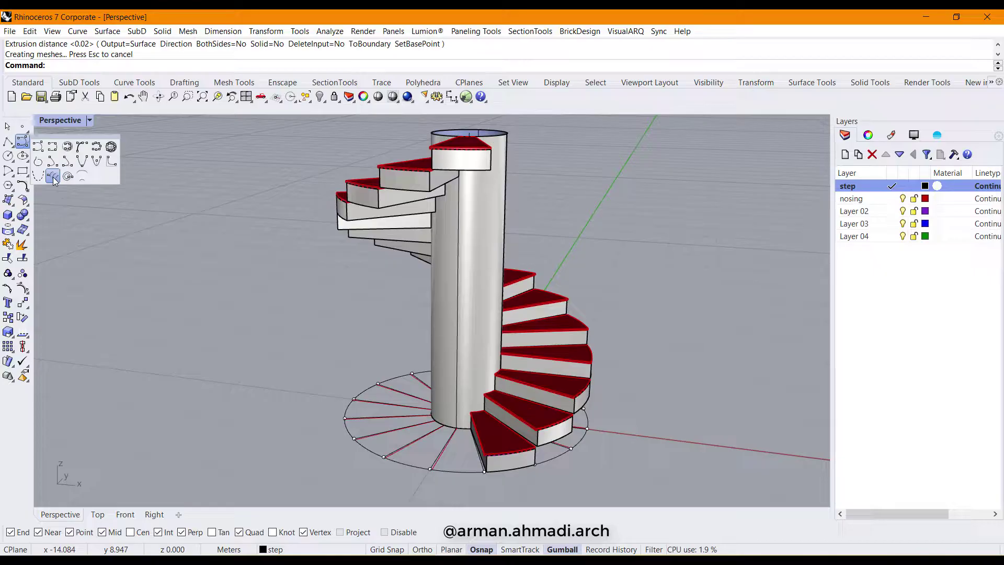
left_click(53, 177)
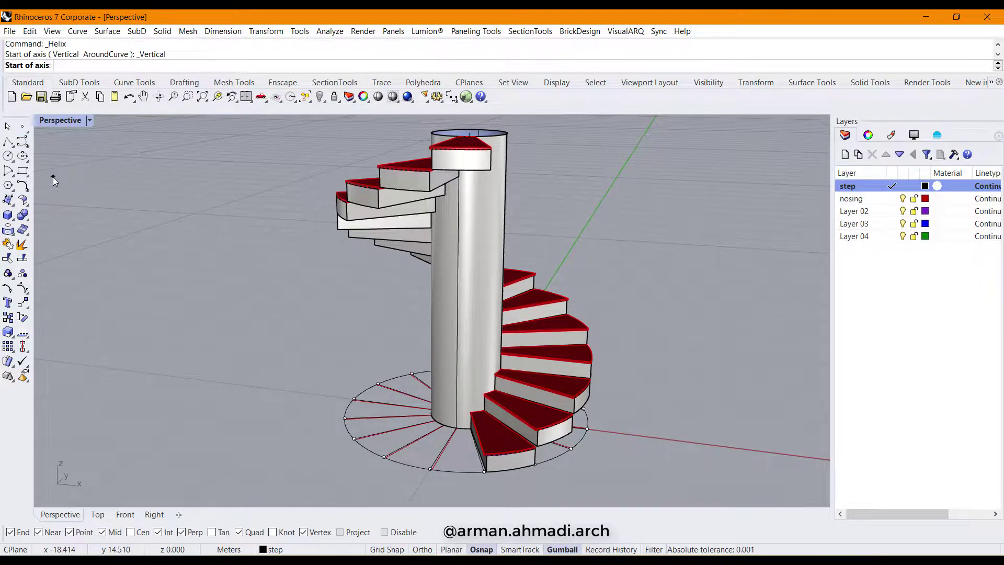
scroll(471, 447, "up", 5)
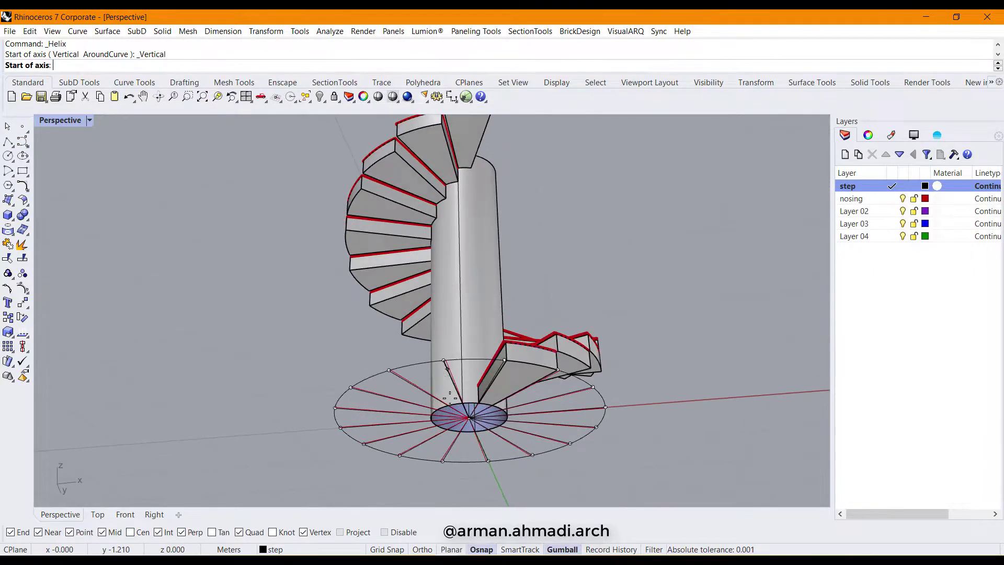
scroll(471, 448, "up", 2)
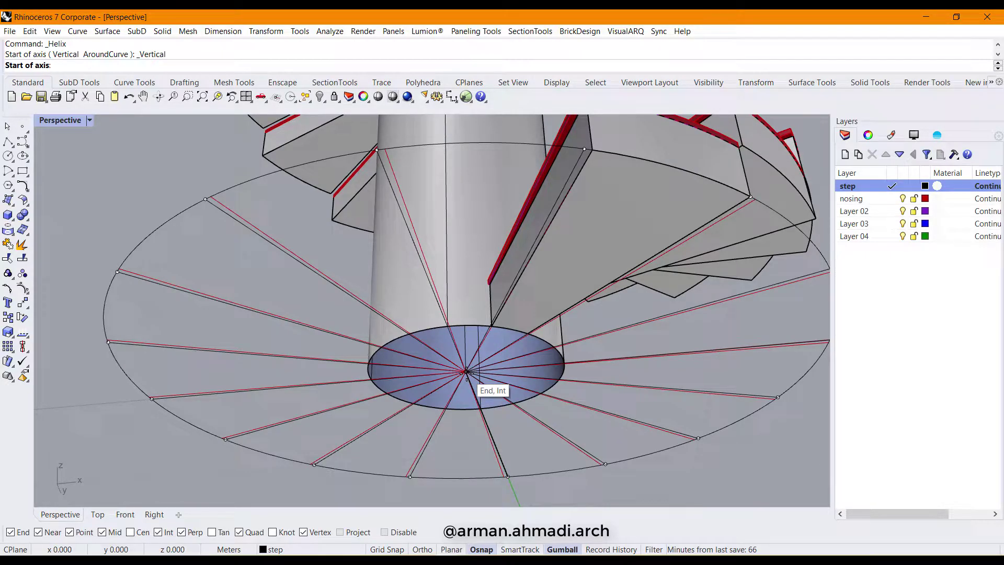
left_click(466, 371)
scroll(466, 372, "down", 5)
right_click_drag(473, 221, 465, 345)
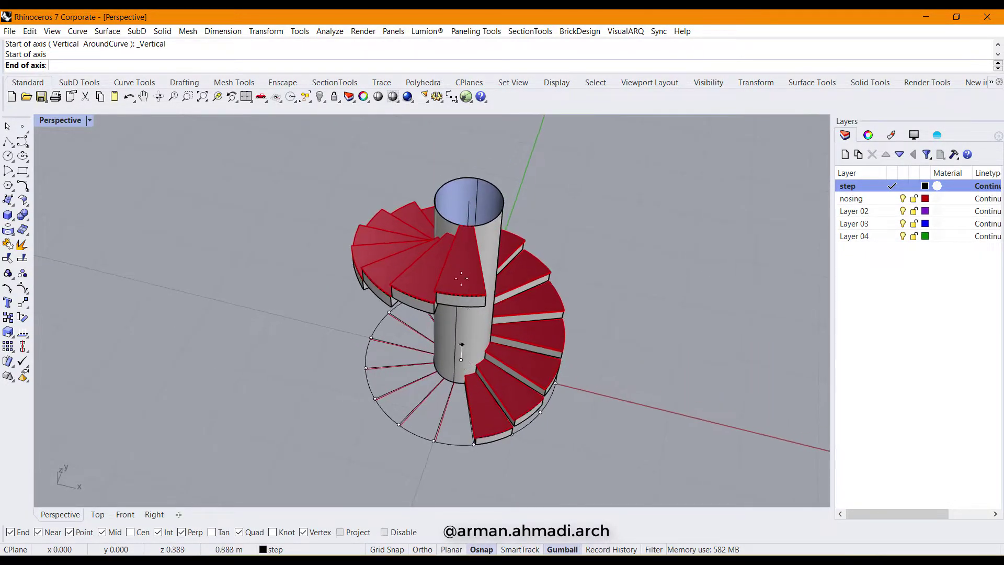
left_click(469, 202)
Give the one-turn helix a 0.4 m radius, starting where a radial line meets the column's base circle.
right_click_drag(466, 395, 482, 330)
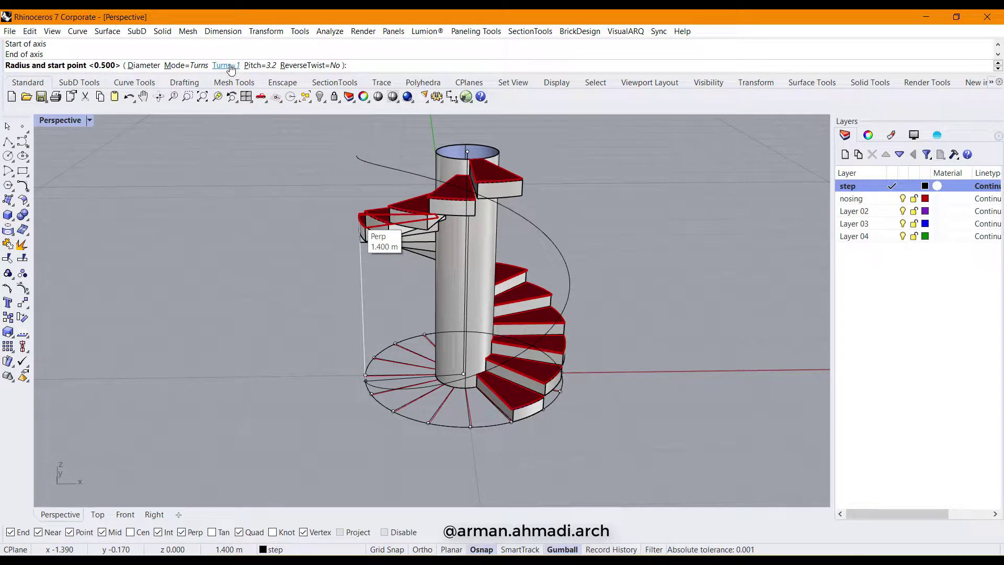
right_click_drag(462, 389, 471, 396)
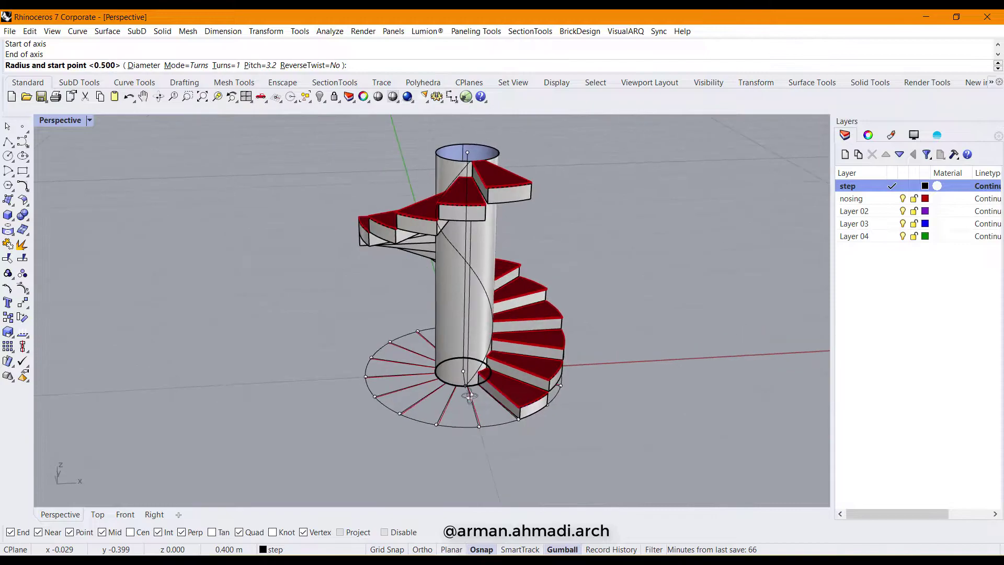
scroll(471, 396, "up", 4)
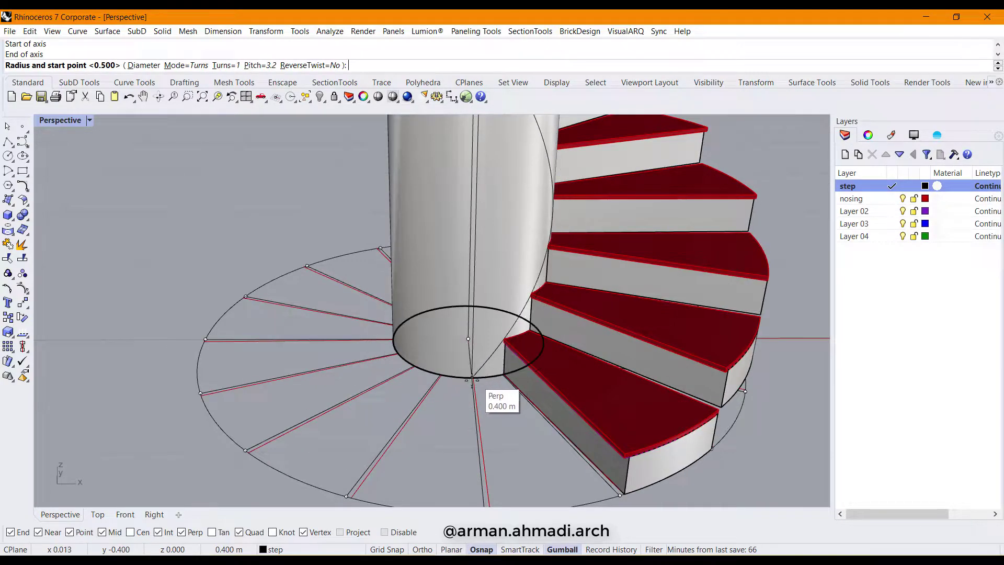
scroll(472, 381, "up", 2)
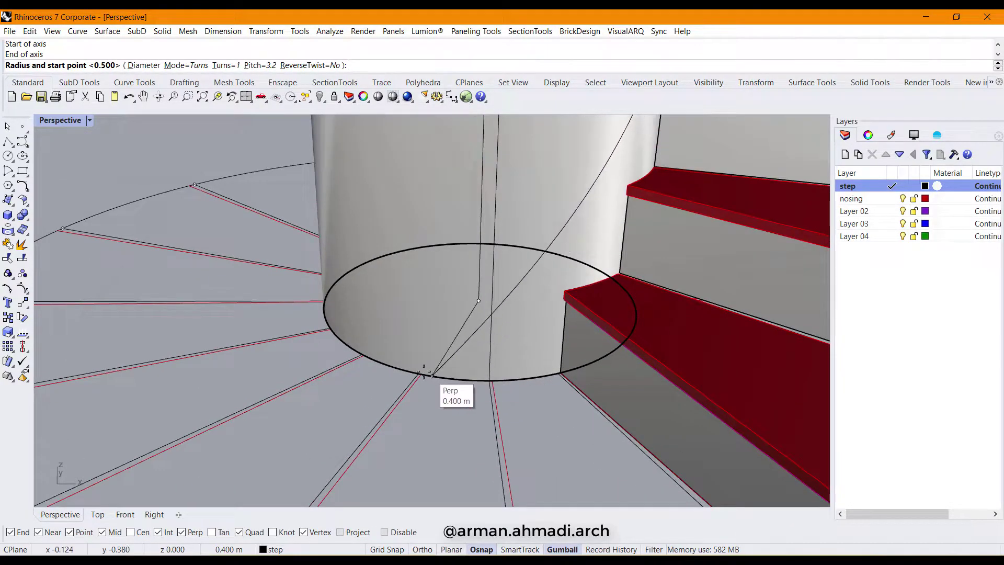
left_click(488, 374)
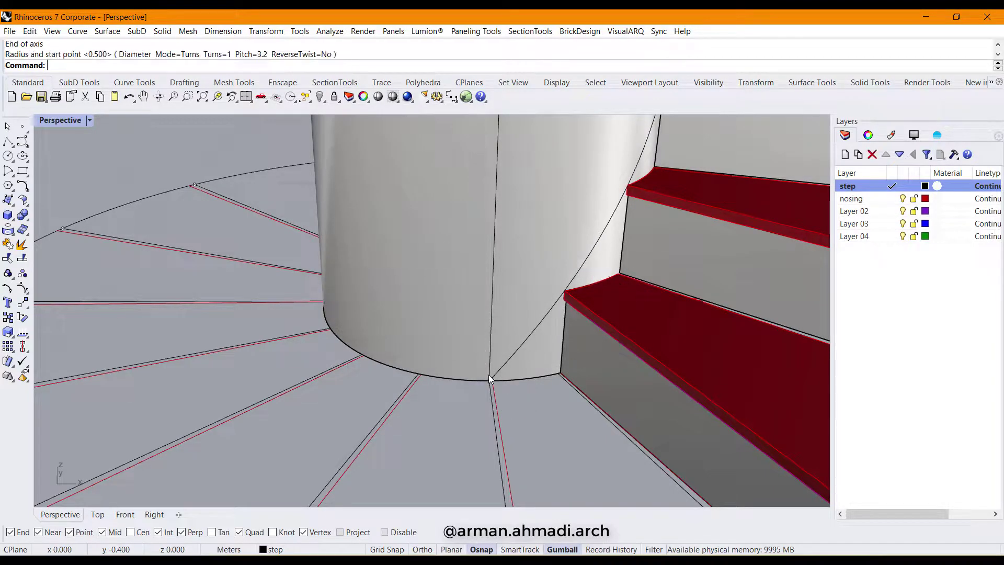
Start OffsetCrvOnSrf on the helix with the central column as base surface, using the ThroughPoint option.
scroll(488, 374, "down", 8)
right_click_drag(340, 357, 377, 374)
scroll(418, 343, "up", 8)
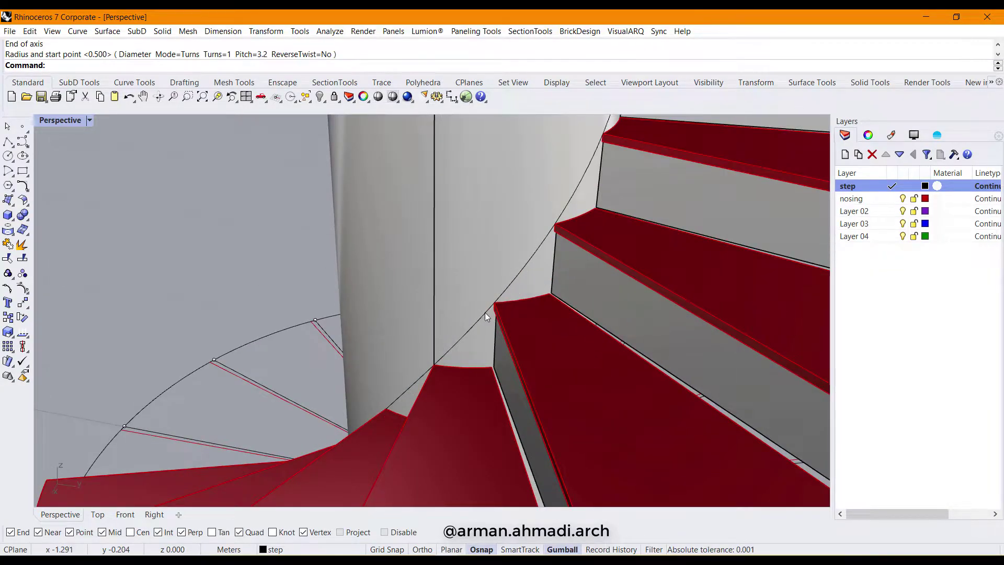
left_click(485, 312)
left_click(520, 348)
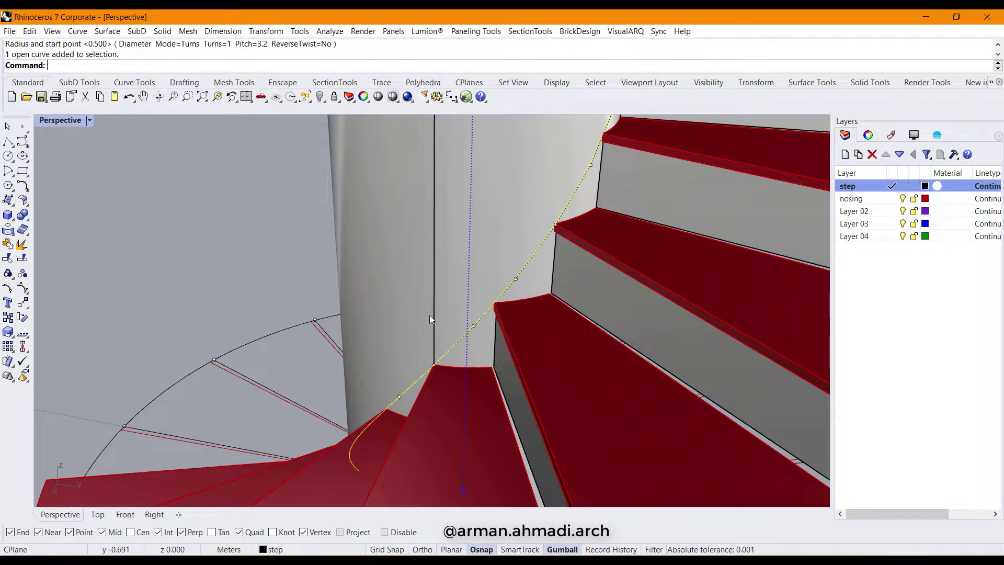
scroll(400, 312, "down", 2)
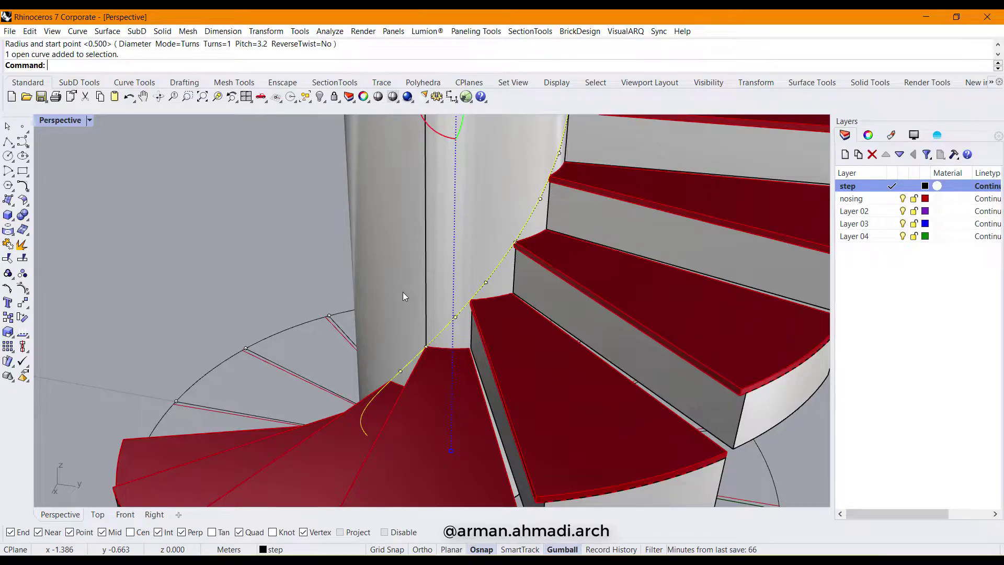
type("ffset")
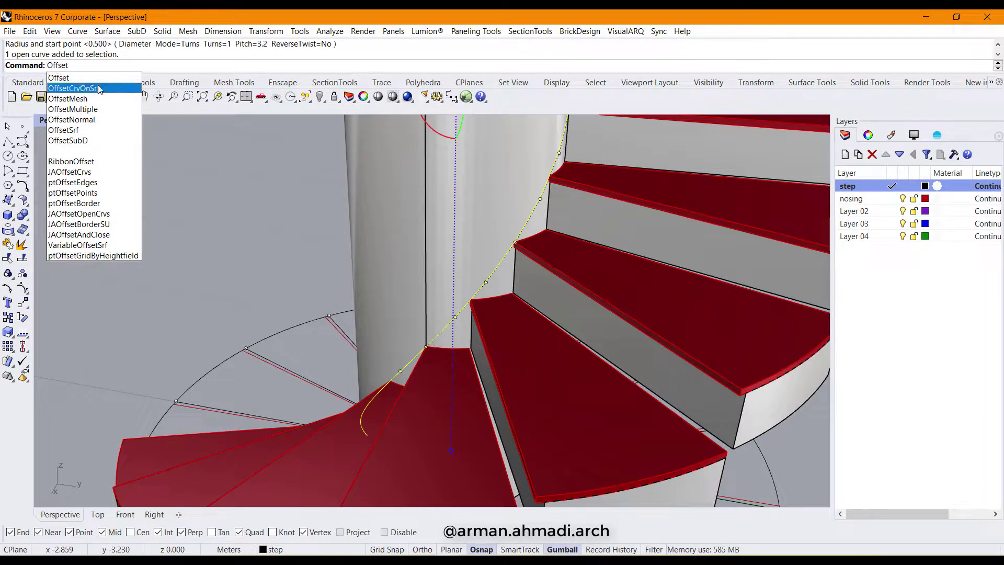
left_click(73, 87)
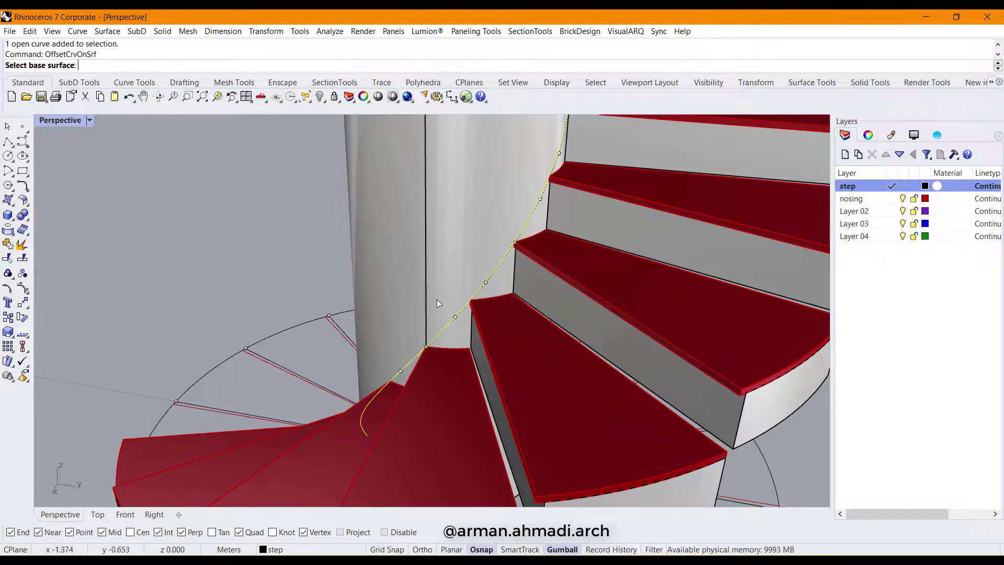
left_click(403, 301)
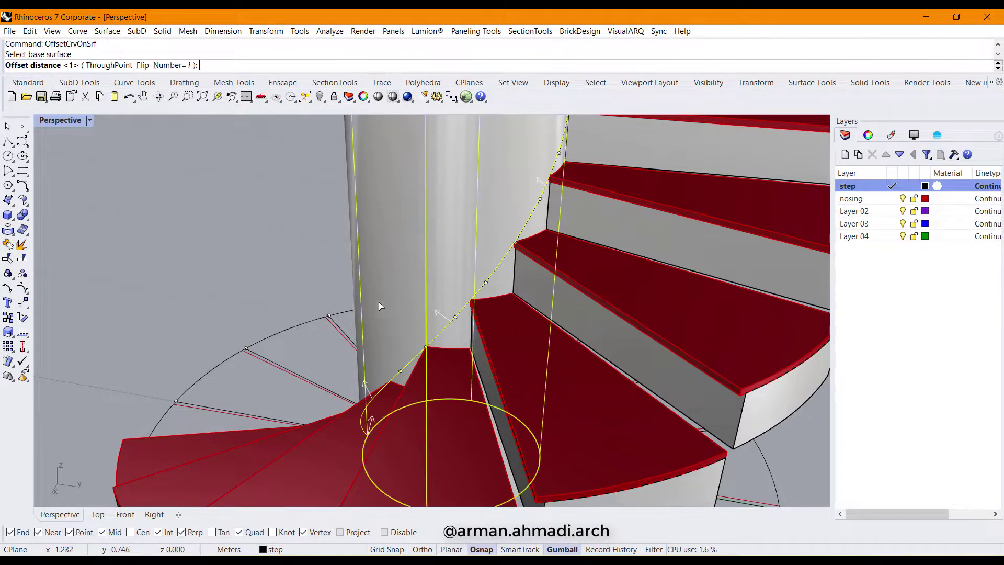
scroll(380, 302, "down", 5)
scroll(430, 319, "up", 2)
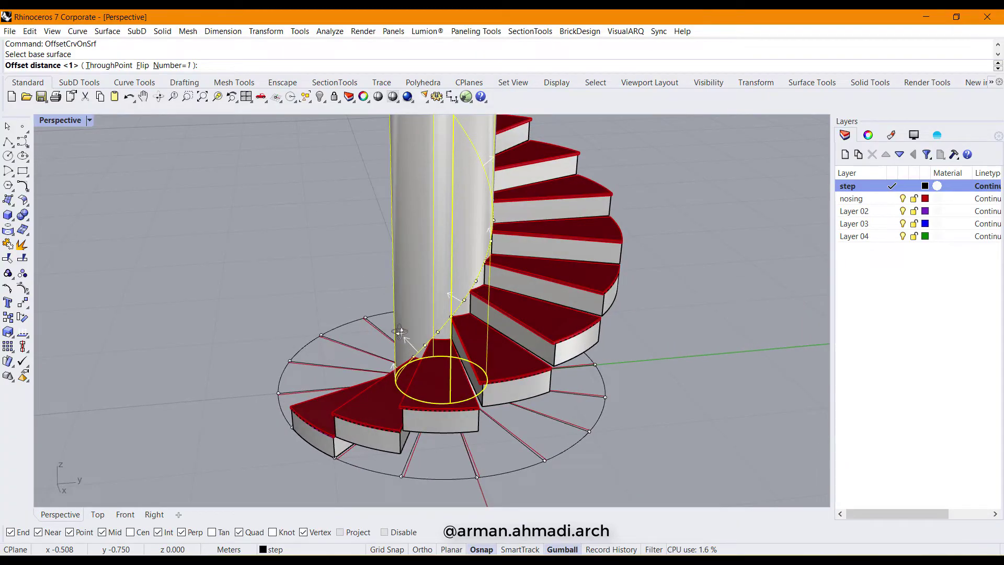
left_click(109, 65)
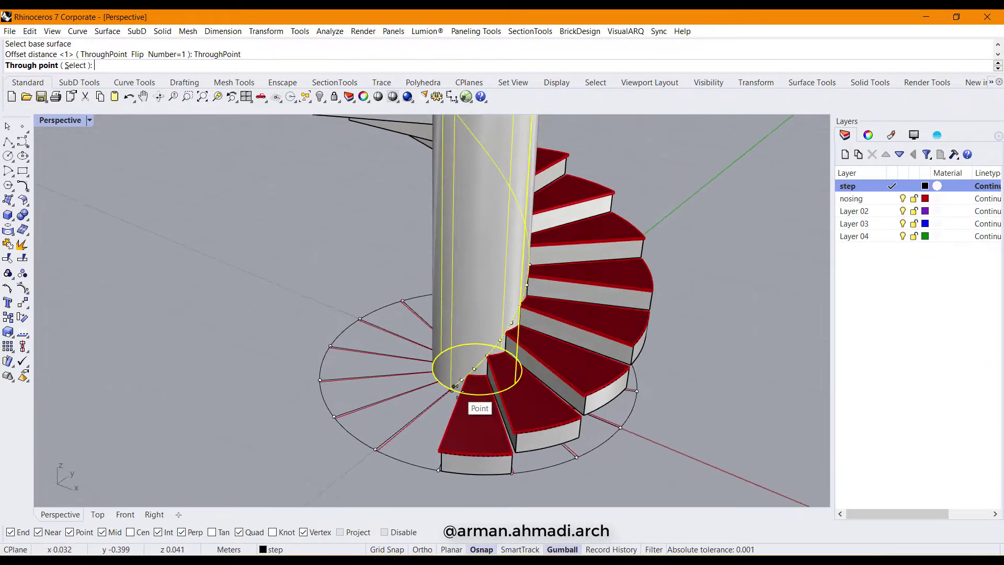
Offset the helix through points picked on the column surface, above its base and on its bottom edge.
scroll(456, 391, "up", 5)
right_click_drag(429, 345, 479, 262)
scroll(464, 319, "down", 3)
scroll(473, 321, "up", 4)
scroll(476, 313, "up", 4)
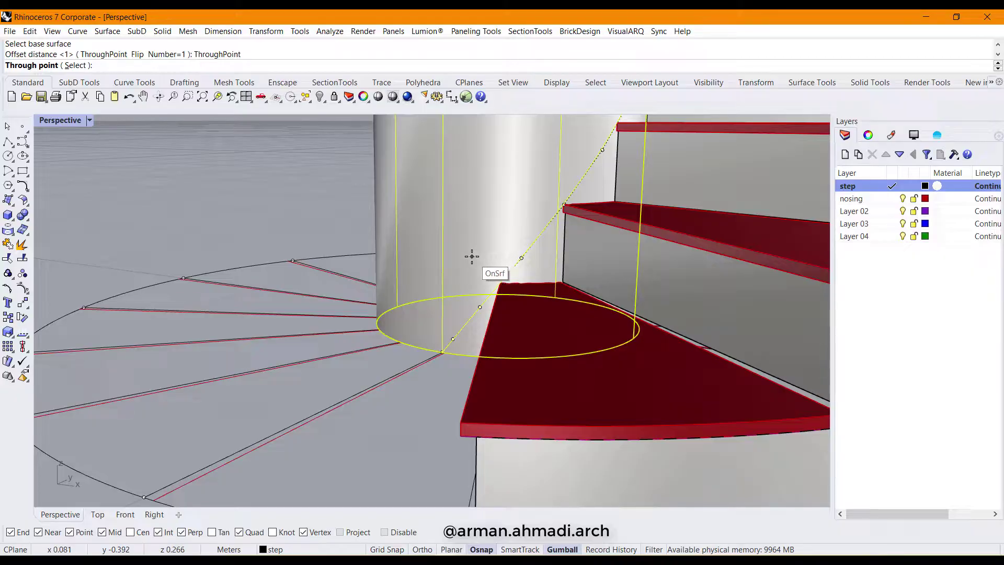
left_click(466, 256)
scroll(466, 259, "down", 3)
right_click_drag(466, 259, 361, 256)
scroll(465, 265, "up", 3)
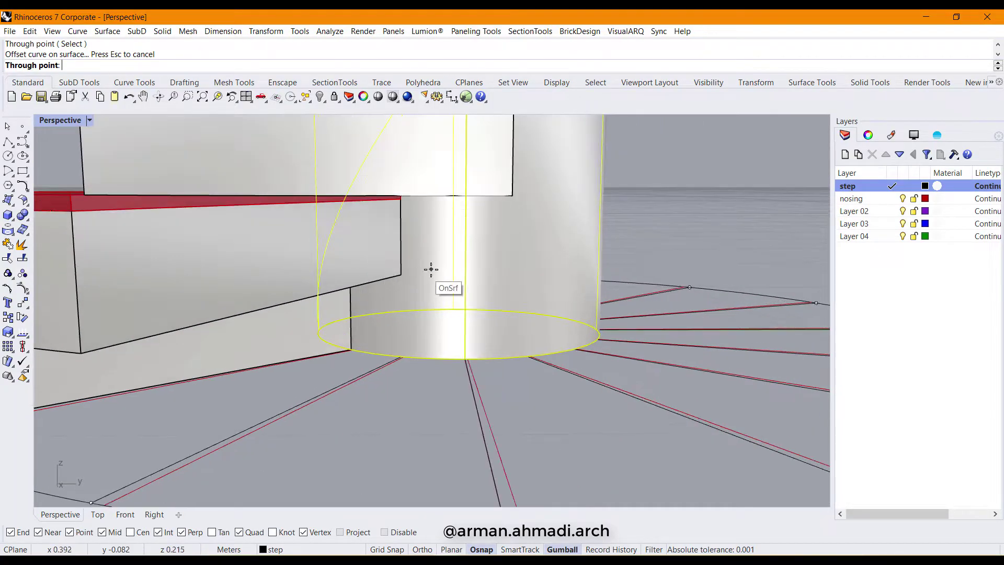
scroll(430, 303, "down", 5)
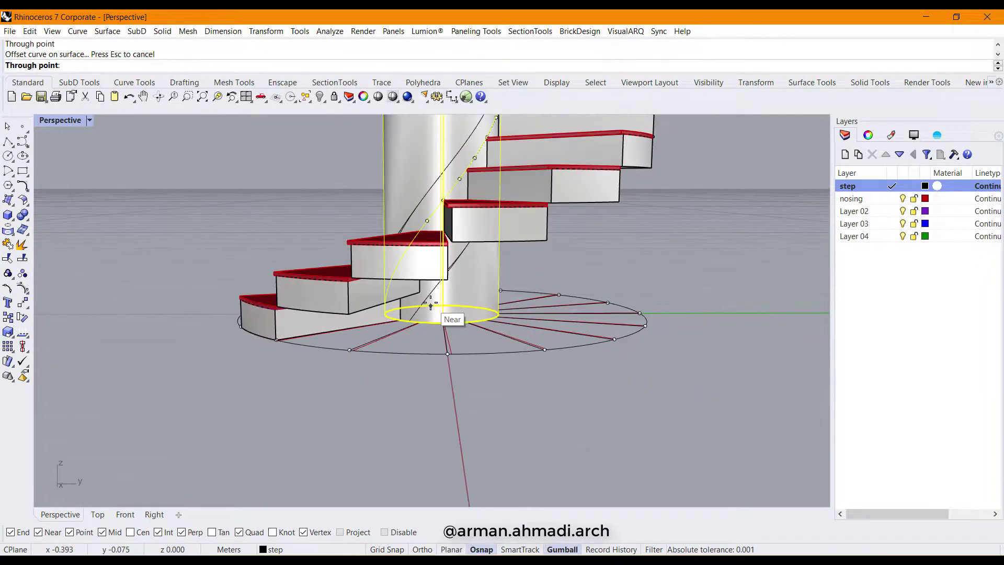
left_click(432, 316)
Delete the offset curve that bends back upward in a loop near the column's base.
right_click_drag(405, 335, 456, 381)
scroll(445, 308, "up", 2)
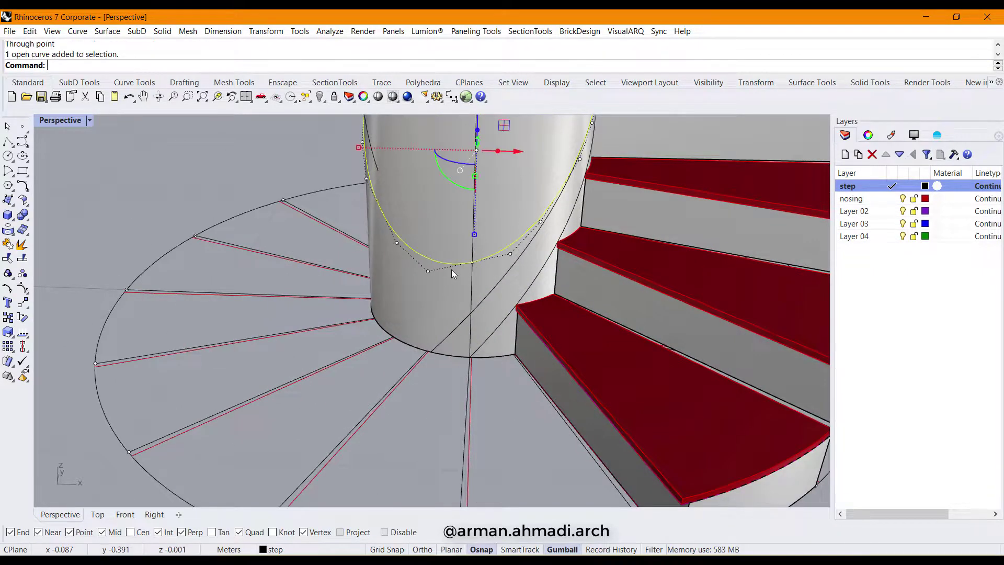
left_click(450, 269)
scroll(451, 269, "down", 3)
right_click_drag(465, 304, 447, 284)
key("Delete")
left_click(441, 270)
left_click(449, 283)
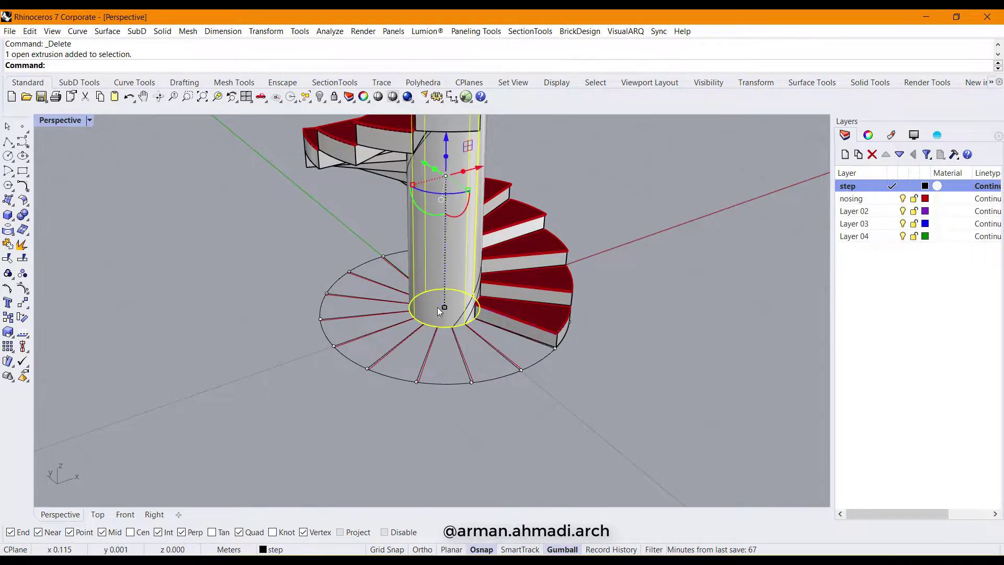
scroll(451, 310, "down", 8)
right_click_drag(482, 355, 428, 314)
scroll(428, 314, "up", 8)
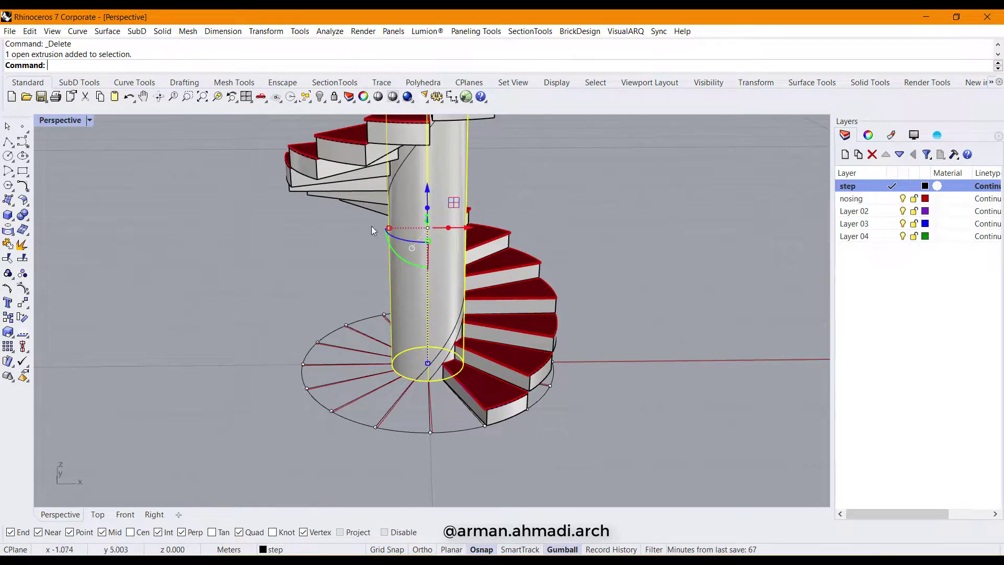
scroll(386, 232, "down", 6)
right_click_drag(397, 236, 351, 245)
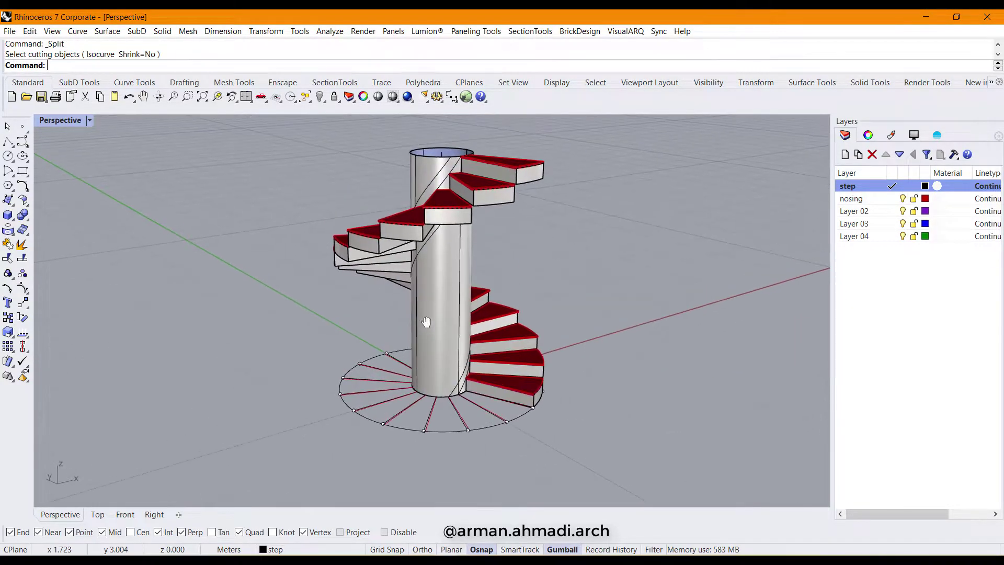
scroll(427, 324, "up", 6)
left_click(429, 231)
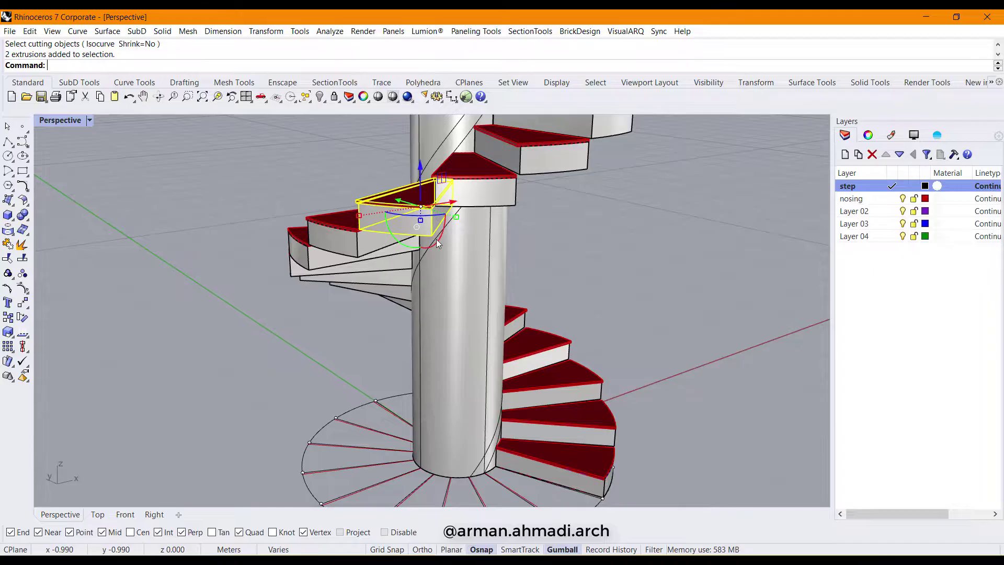
Move the offset curve's loose end control point onto the endpoint of the adjoining curve segment at the column's vertical seam.
scroll(416, 271, "up", 5)
left_click(422, 263)
scroll(432, 270, "down", 5)
right_click_drag(470, 320, 409, 370)
scroll(439, 365, "down", 3)
scroll(449, 419, "up", 12)
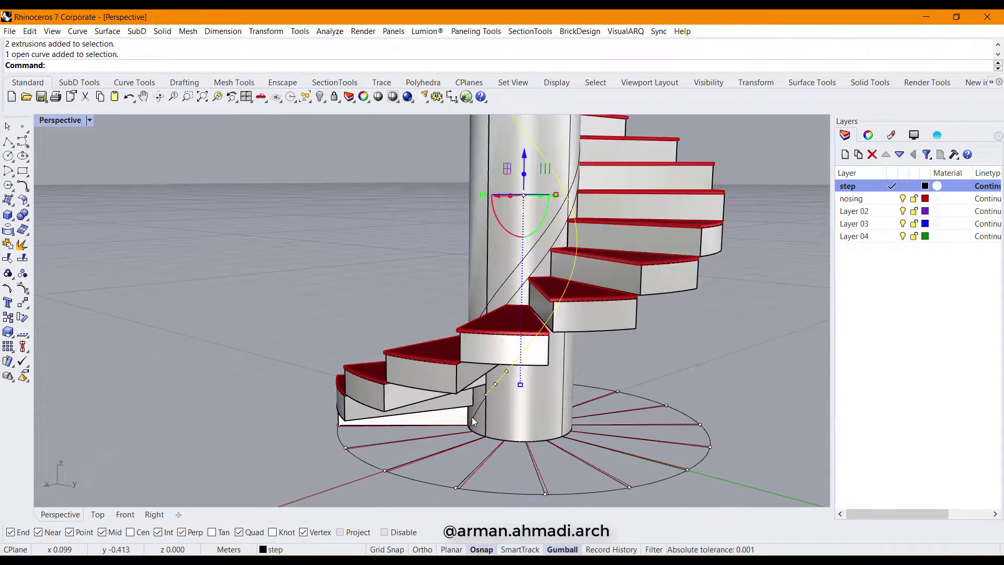
scroll(491, 407, "up", 2)
scroll(499, 372, "up", 2)
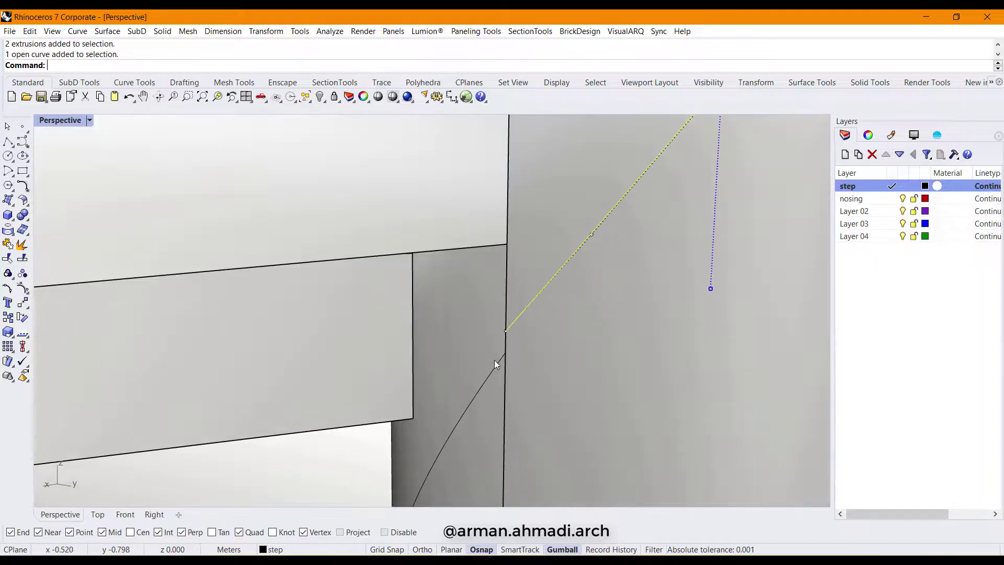
left_click(504, 331)
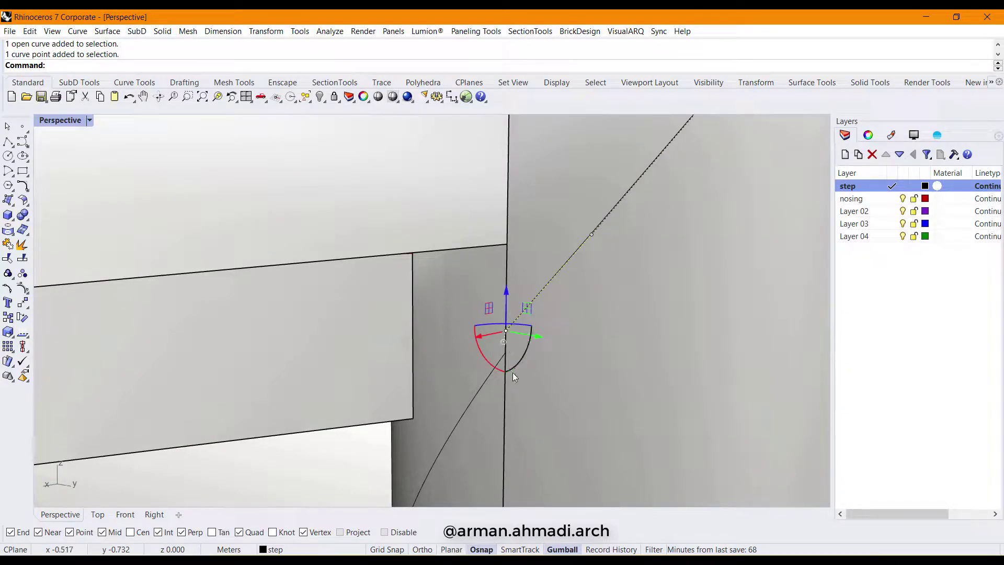
type("m")
key("Return")
left_click(505, 331)
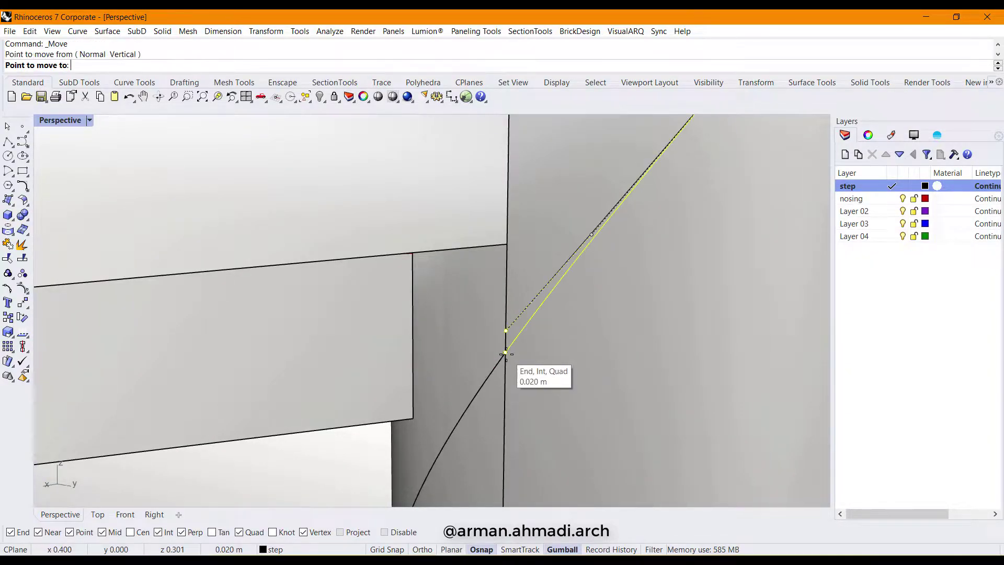
left_click(505, 353)
scroll(502, 368, "down", 5)
scroll(510, 367, "up", 7)
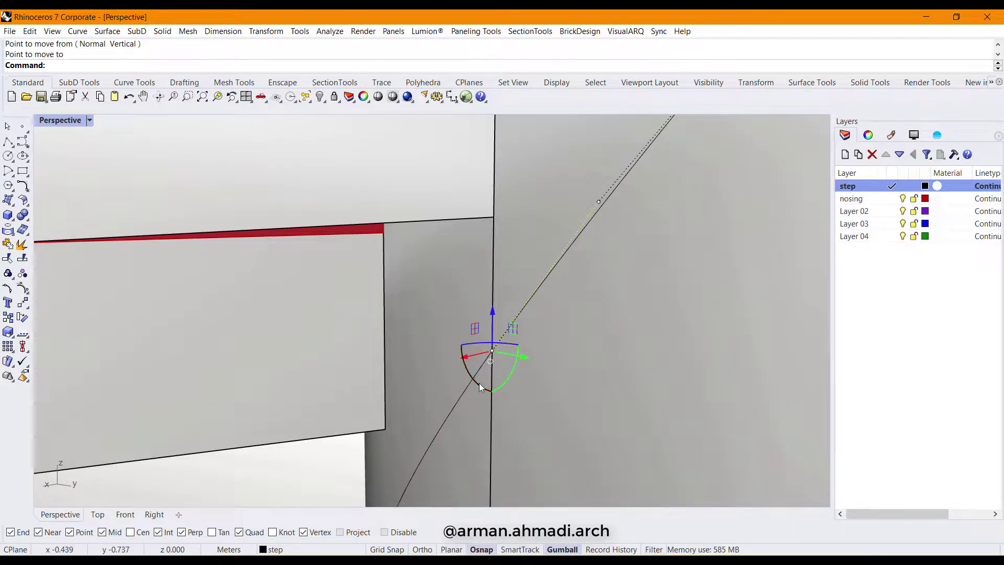
Join the two curve segments meeting at the column's seam and delete the surplus helix curve on the column surface.
left_click(467, 392)
key("Escape")
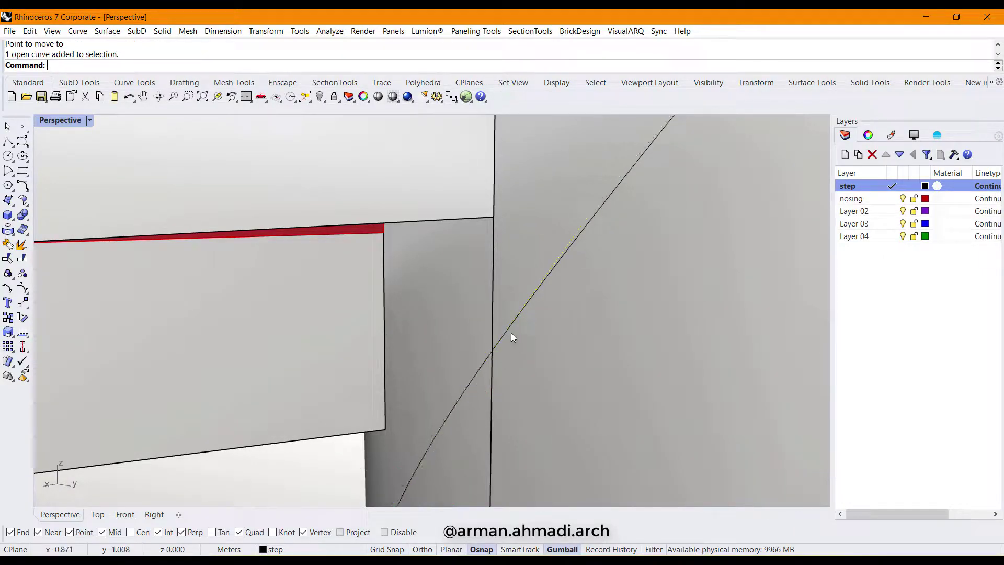
left_click(511, 333)
scroll(476, 380, "down", 3)
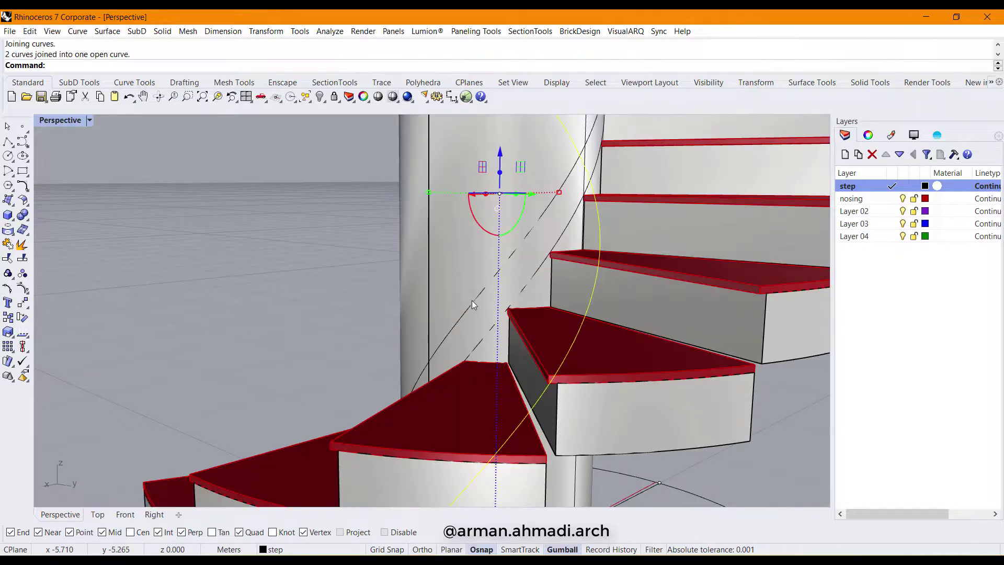
scroll(473, 301, "up", 2)
key("Delete")
scroll(428, 324, "down", 5)
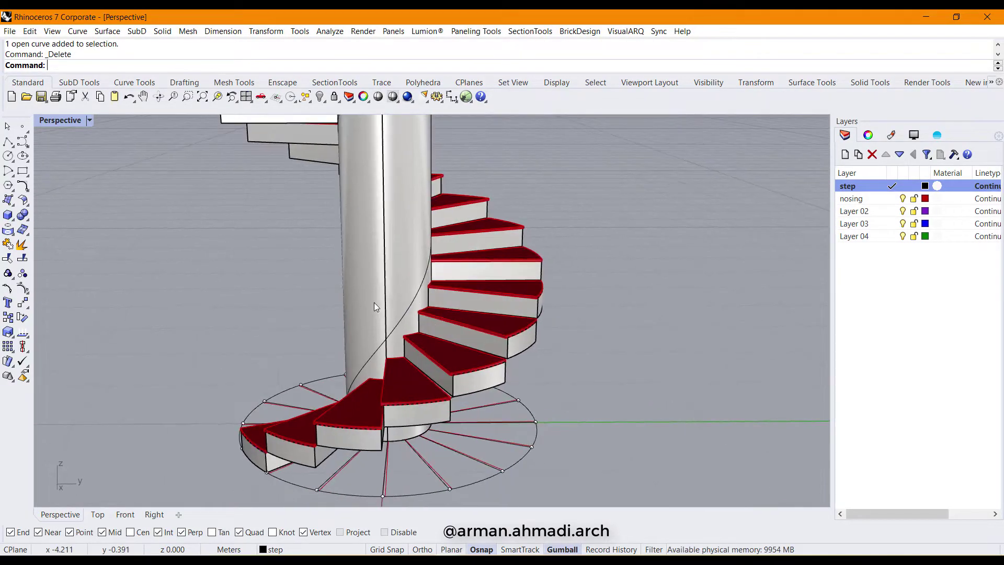
Split the central column with the two remaining spiral curves as cutting objects.
left_click(374, 302)
right_click_drag(358, 348, 430, 372, "shift")
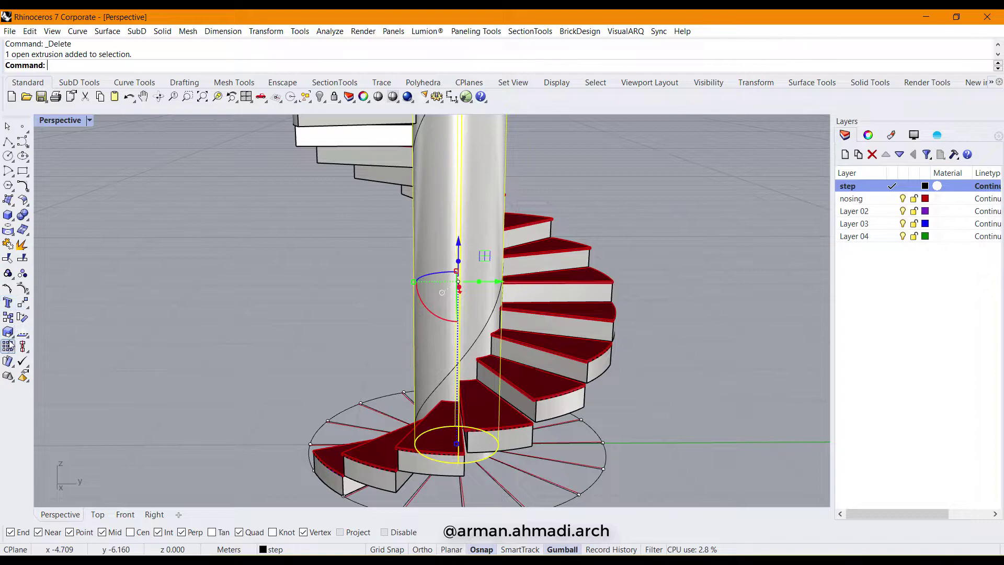
left_click(22, 259)
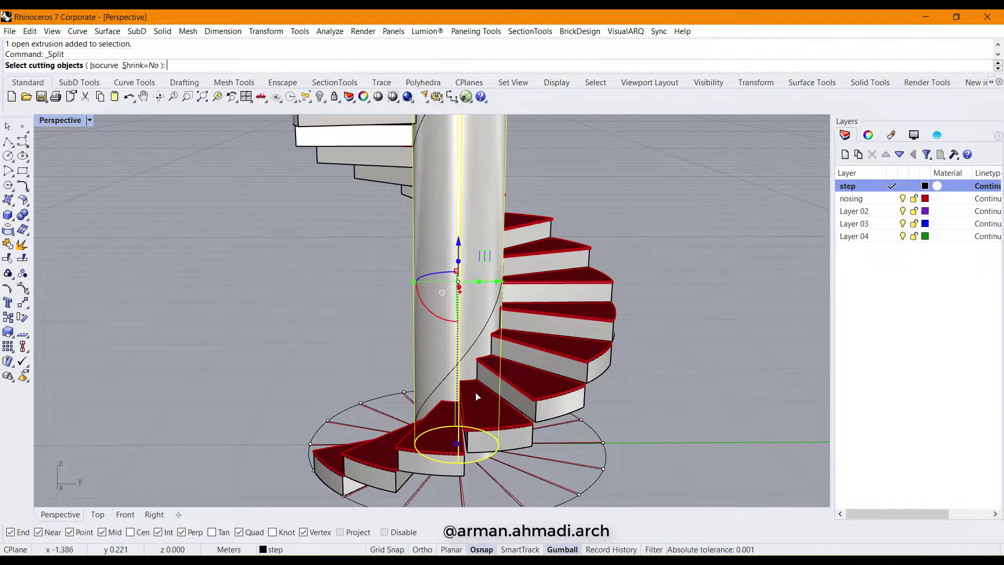
scroll(472, 388, "up", 3)
scroll(466, 356, "down", 3)
right_click_drag(467, 355, 329, 351)
scroll(417, 416, "down", 3)
scroll(422, 404, "up", 2)
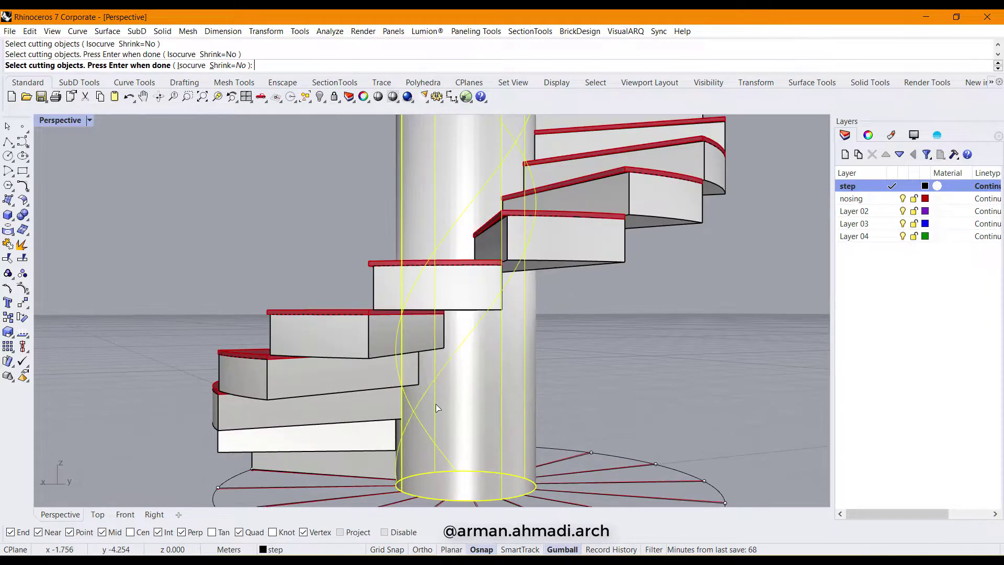
scroll(439, 408, "down", 3)
key("Return")
Delete the column pieces above and below the spiral band.
left_click(498, 398)
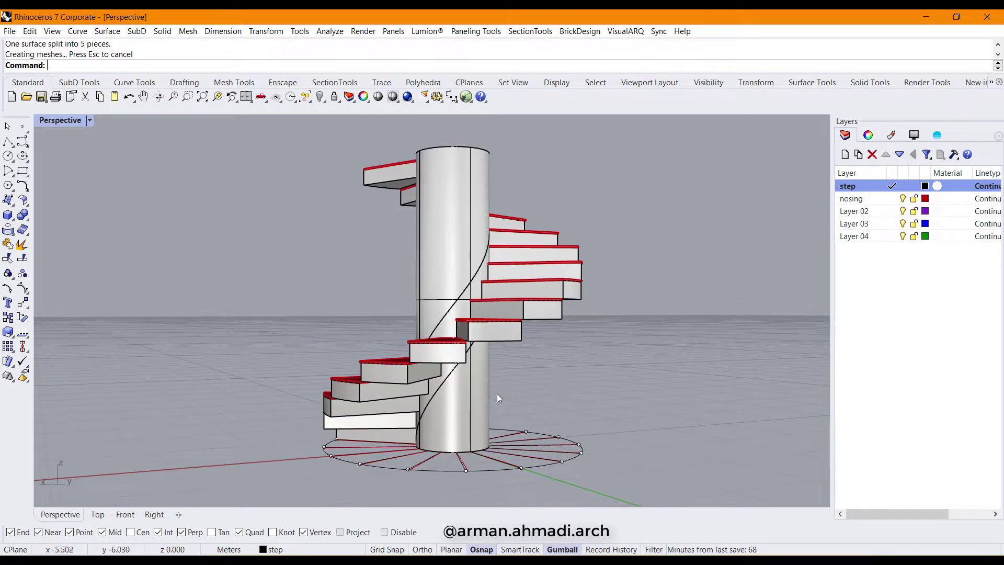
left_click(457, 398)
key("Delete")
right_click_drag(456, 398, 450, 400)
left_click(450, 234)
key("Delete")
Join the lower and upper spiral band surfaces left from the column into one polysurface.
right_click_drag(428, 260, 513, 378)
scroll(430, 426, "up", 3)
left_click(430, 426)
scroll(431, 425, "down", 3)
right_click_drag(459, 424, 346, 367)
scroll(498, 265, "up", 3)
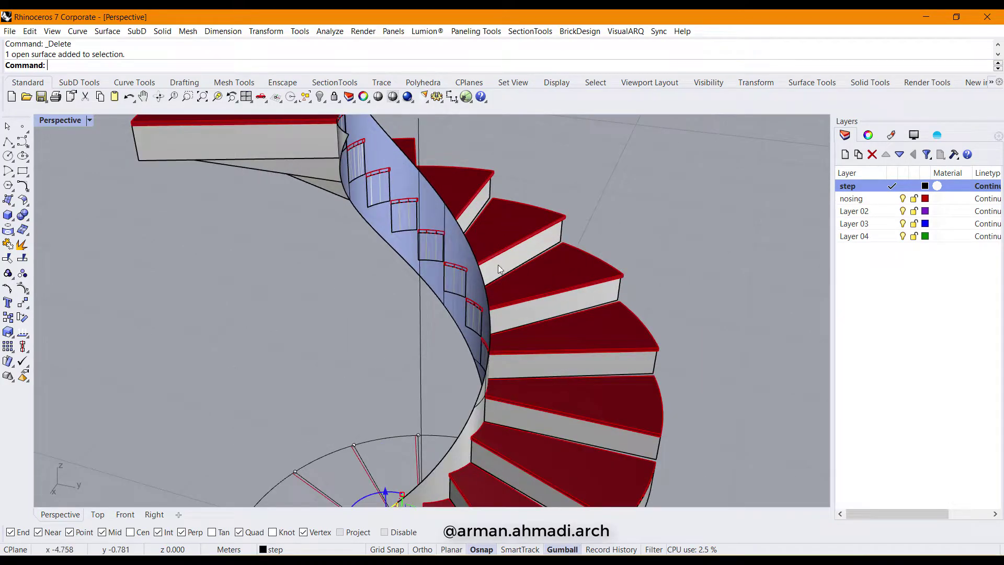
left_click(462, 252)
key("ctrl+j")
Offset the joined spiral band 0.02 m as a solid with OffsetSrf, flipping the direction inward toward the staircase centre.
scroll(491, 300, "down", 6)
right_click_drag(413, 337, 475, 337)
scroll(453, 375, "up", 4)
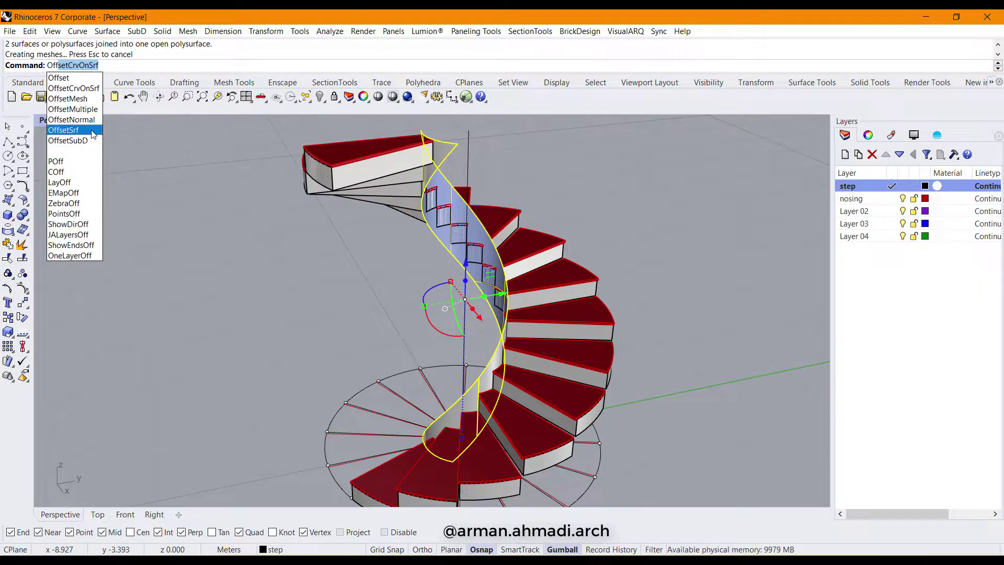
left_click(94, 134)
right_click_drag(366, 371, 524, 387)
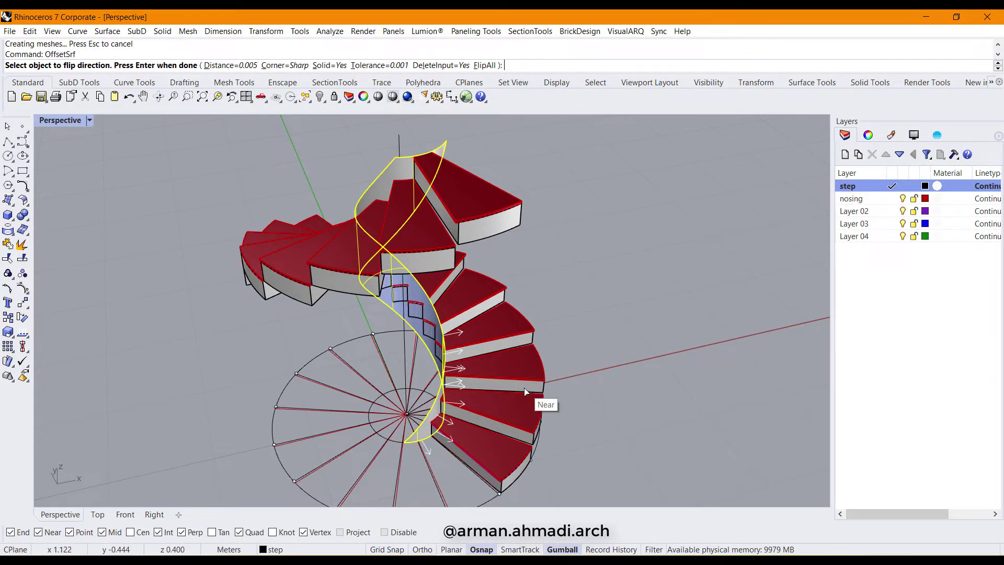
type("f")
key("Return")
right_click_drag(388, 448, 747, 347)
scroll(396, 466, "up", 5)
right_click_drag(654, 340, 469, 381, "shift")
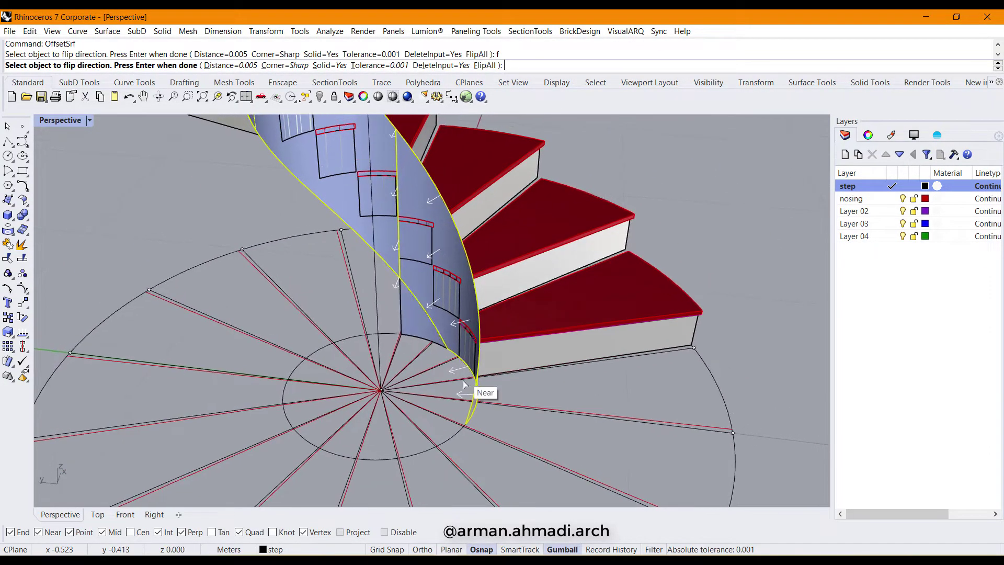
scroll(474, 425, "up", 1)
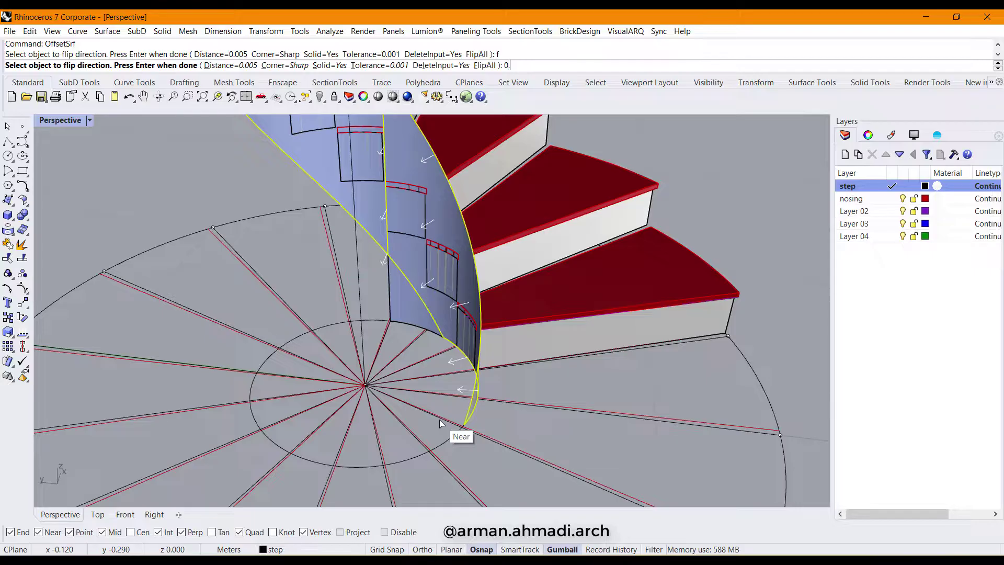
key("Return")
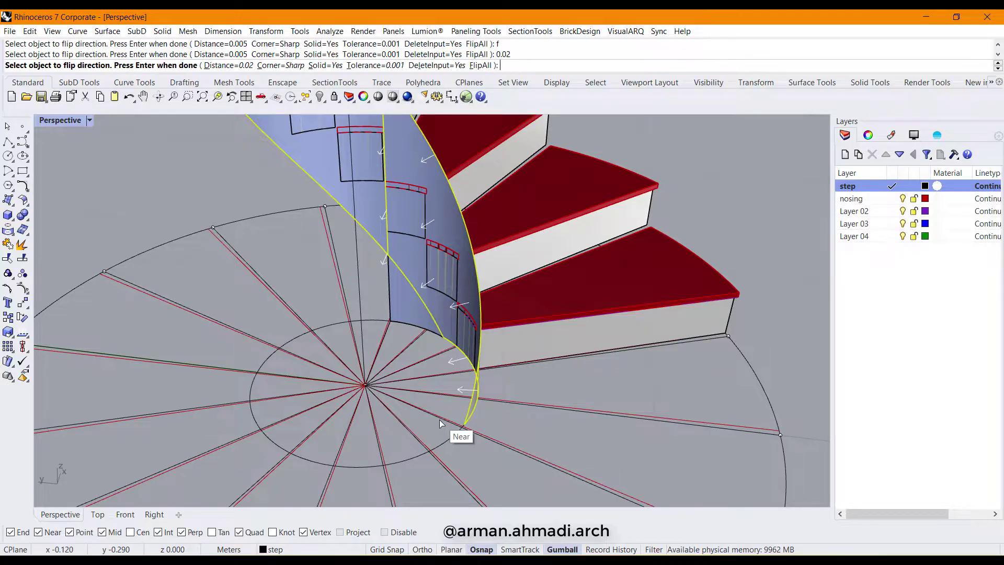
key("Return")
Examine the thickened spiral band from several sides, including its lower end at the base circle.
left_click(438, 426)
scroll(443, 371, "down", 5)
right_click_drag(519, 384, 345, 378)
scroll(420, 368, "down", 5)
right_click_drag(419, 367, 580, 367)
scroll(486, 439, "up", 9)
right_click_drag(499, 402, 511, 379)
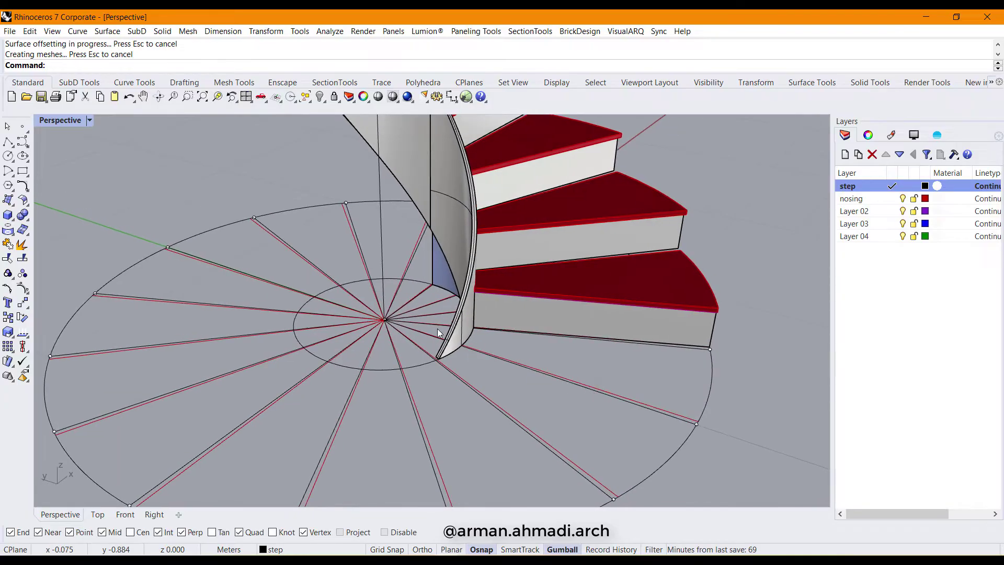
scroll(501, 390, "up", 5)
Scale a copy of the inner spiral band with ScaleByPlane from the staircase centre until its inner base corner lies on the outer circle.
left_click(450, 365)
scroll(398, 365, "down", 3)
scroll(398, 365, "down", 8)
mouse_move(421, 382)
right_mouse_down("shift")
mouse_move(471, 396)
mouse_move(398, 397)
mouse_move(413, 398)
right_mouse_up("shift")
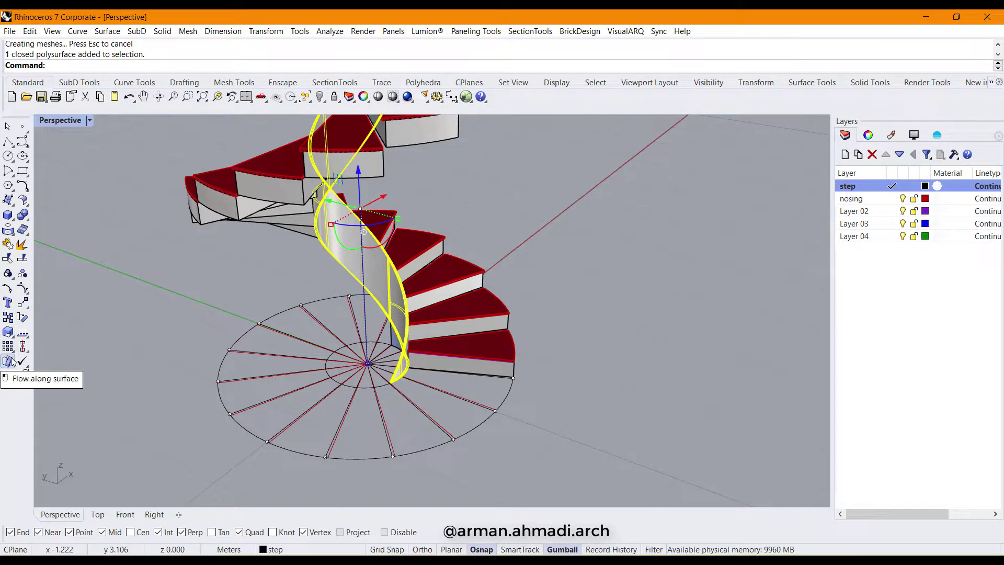
left_click(11, 333)
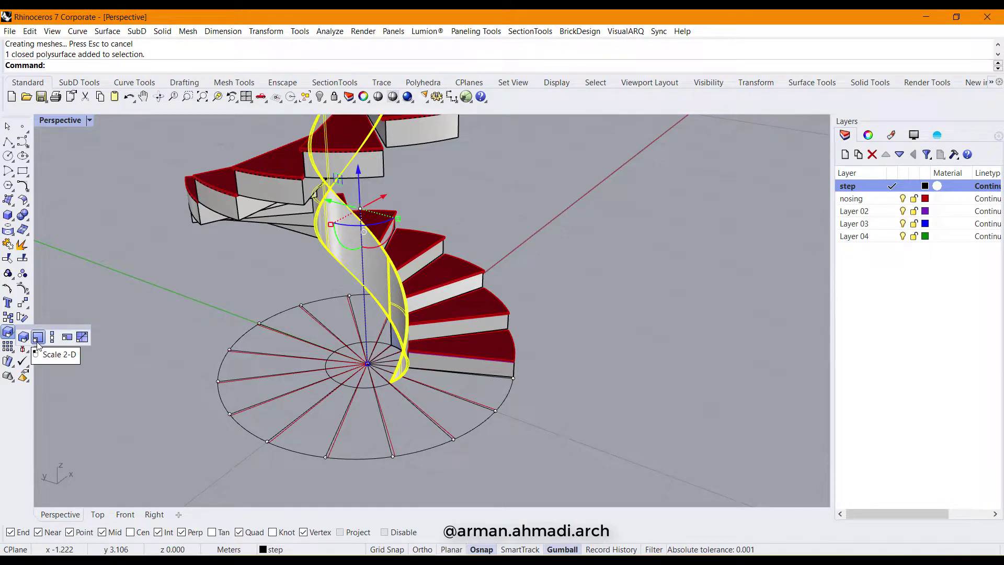
left_click(82, 338)
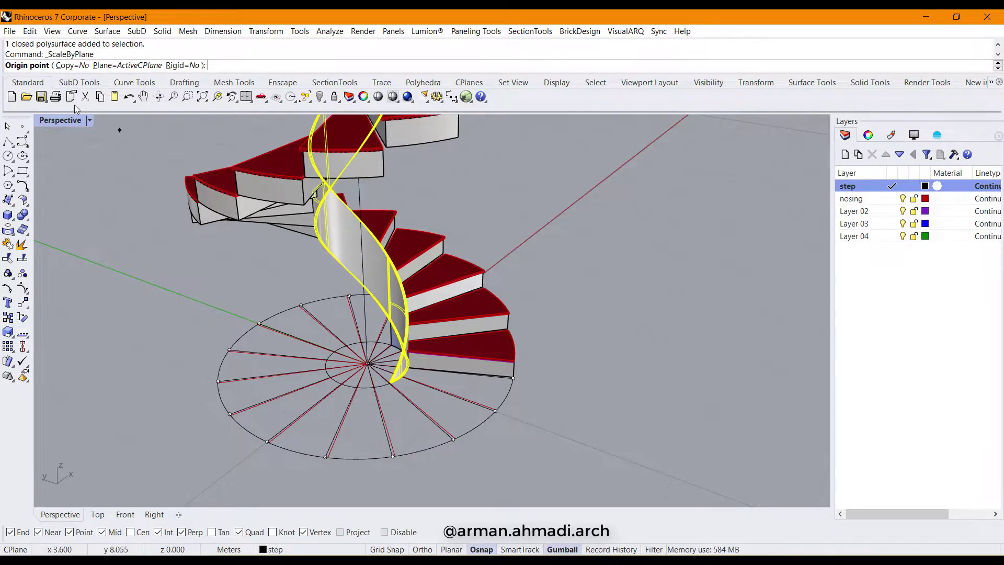
scroll(319, 346, "up", 8)
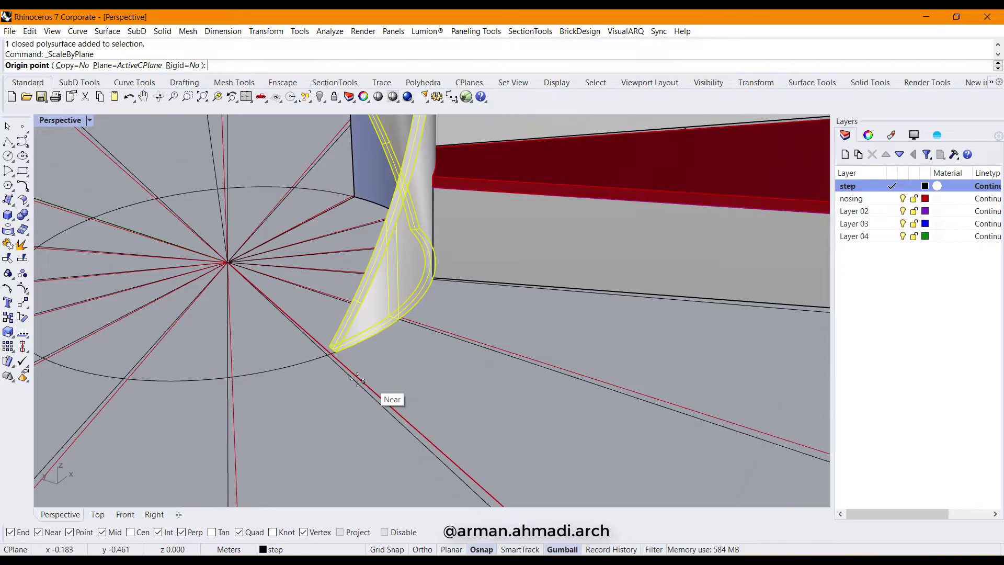
type("c")
key("Return")
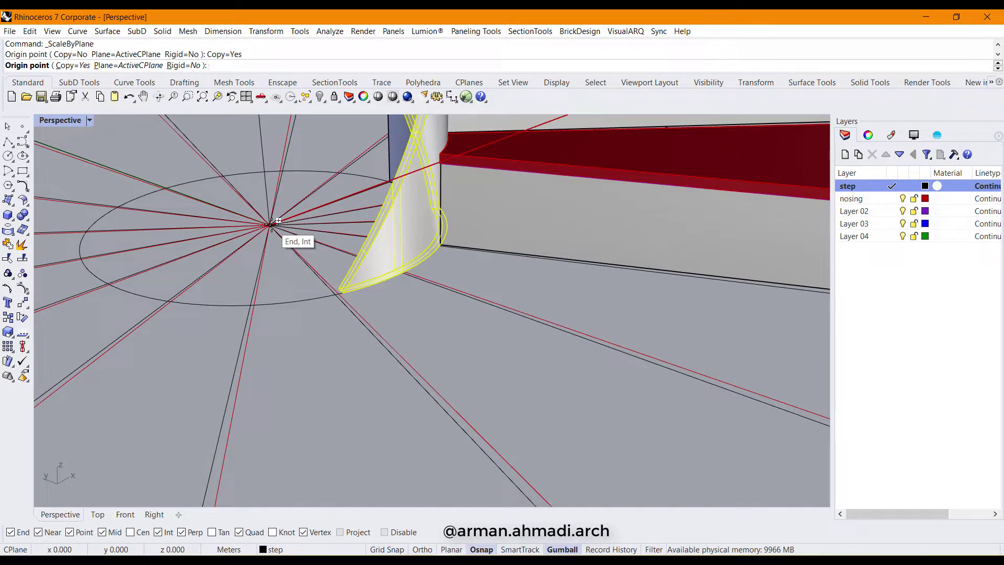
left_click(271, 225)
scroll(292, 282, "up", 4)
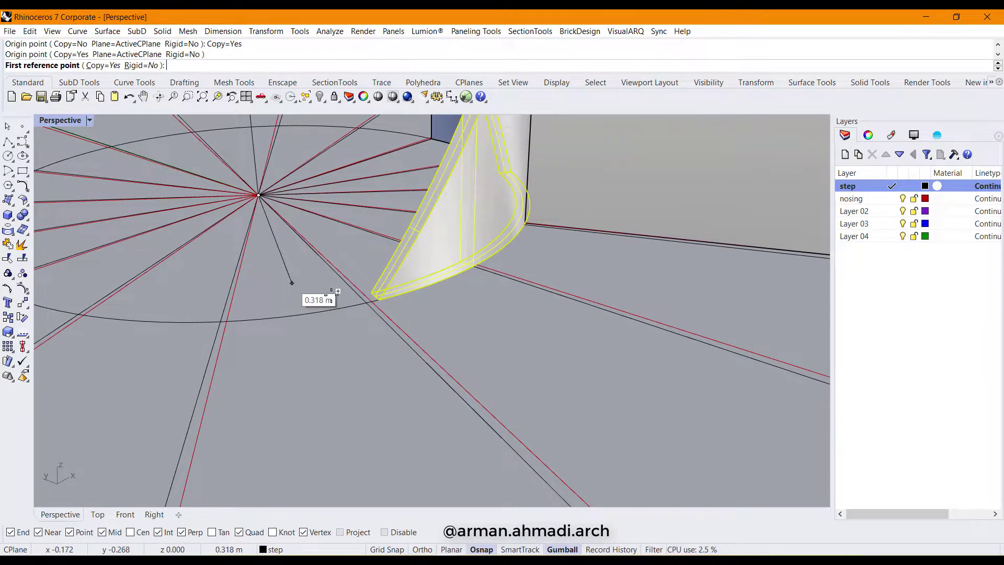
left_click(371, 292)
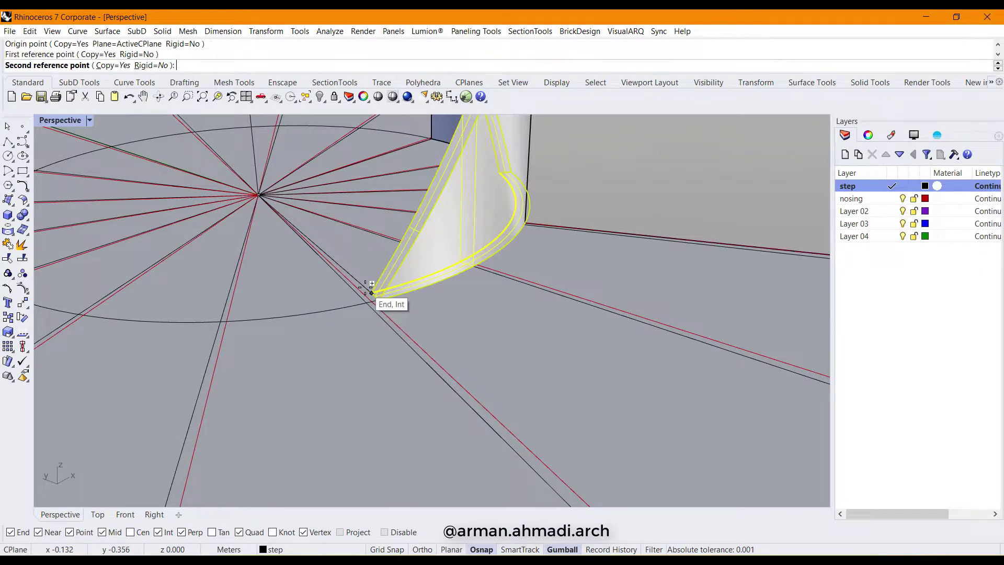
scroll(377, 298, "down", 5)
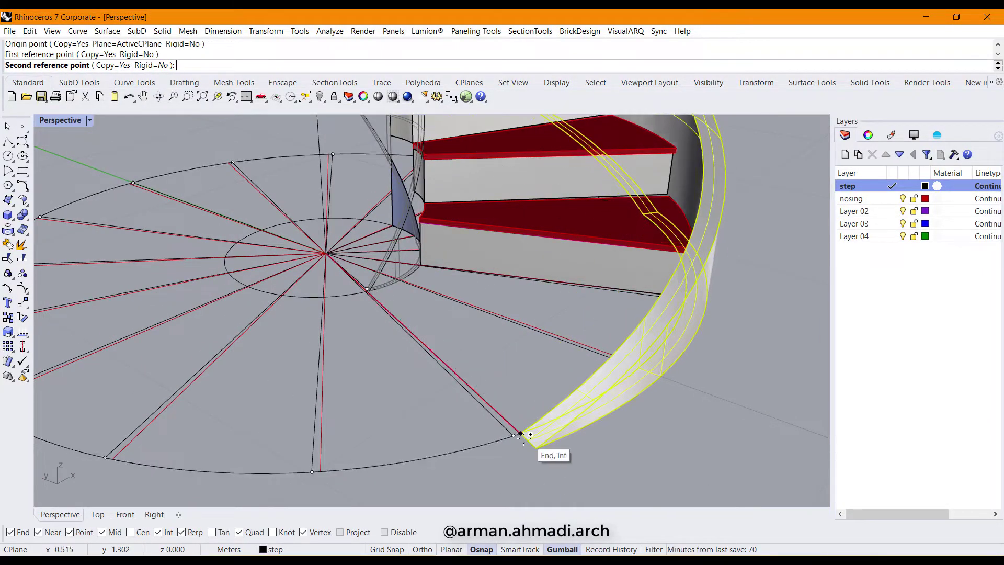
scroll(544, 421, "up", 4)
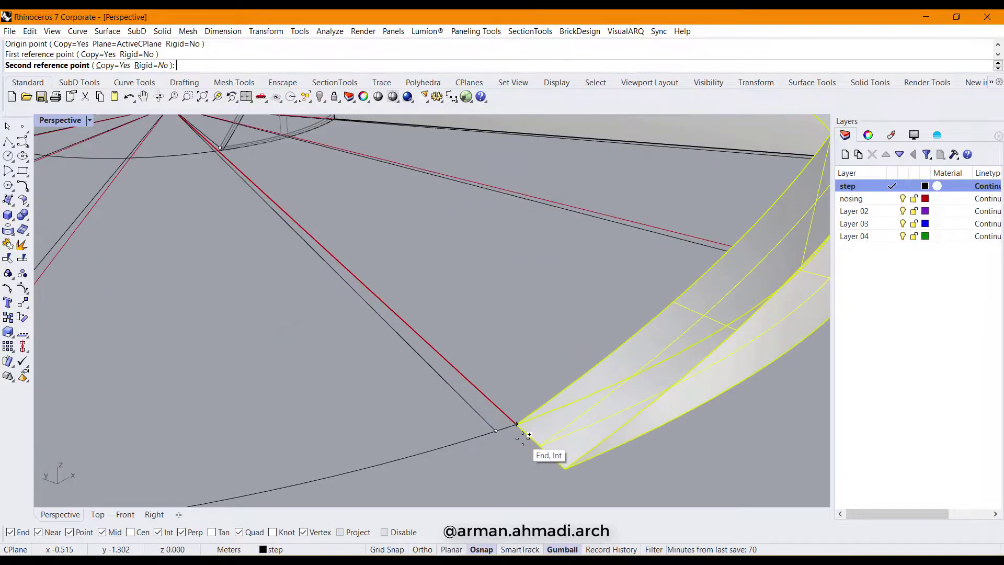
left_click(544, 415)
scroll(523, 419, "down", 6)
key("Return")
right_click_drag(557, 438, 393, 425)
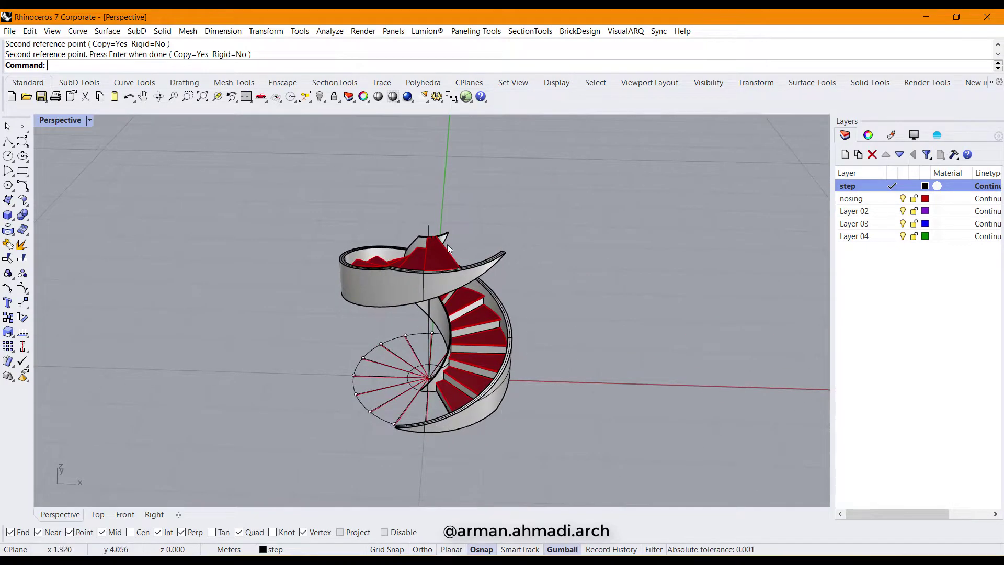
right_click_drag(570, 345, 564, 378)
scroll(491, 371, "up", 8)
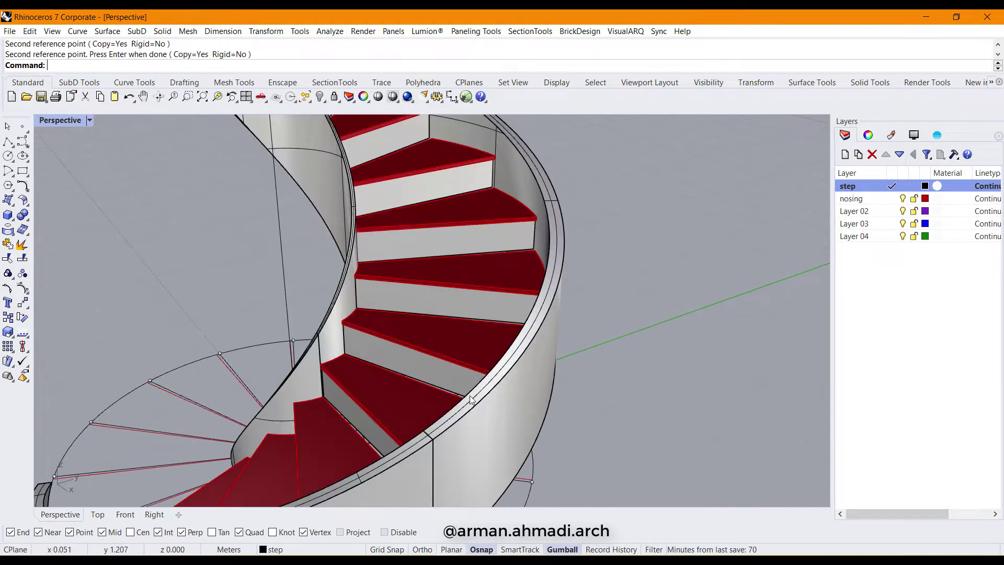
right_click_drag(470, 396, 530, 376)
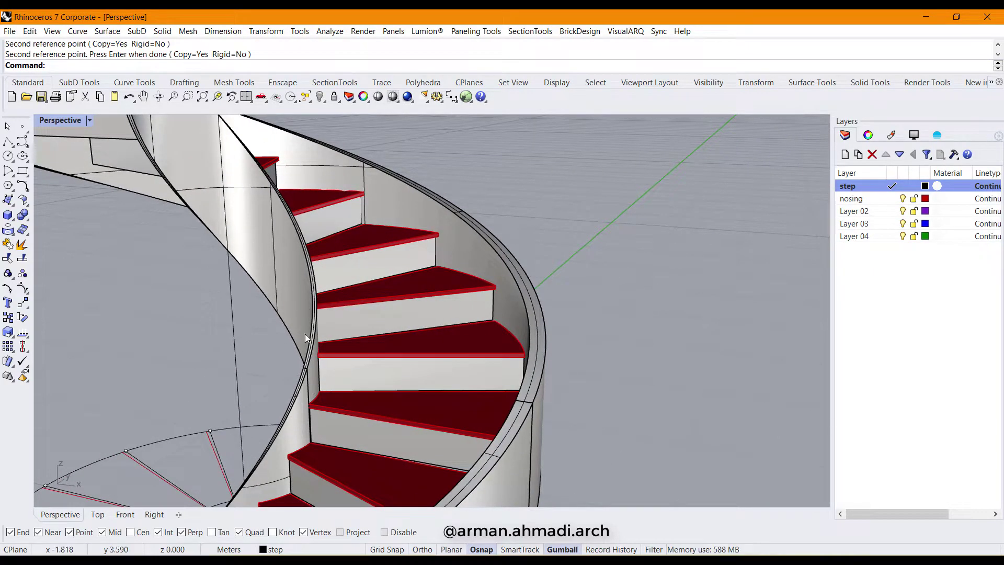
scroll(330, 345, "down", 5)
right_click_drag(333, 346, 507, 402)
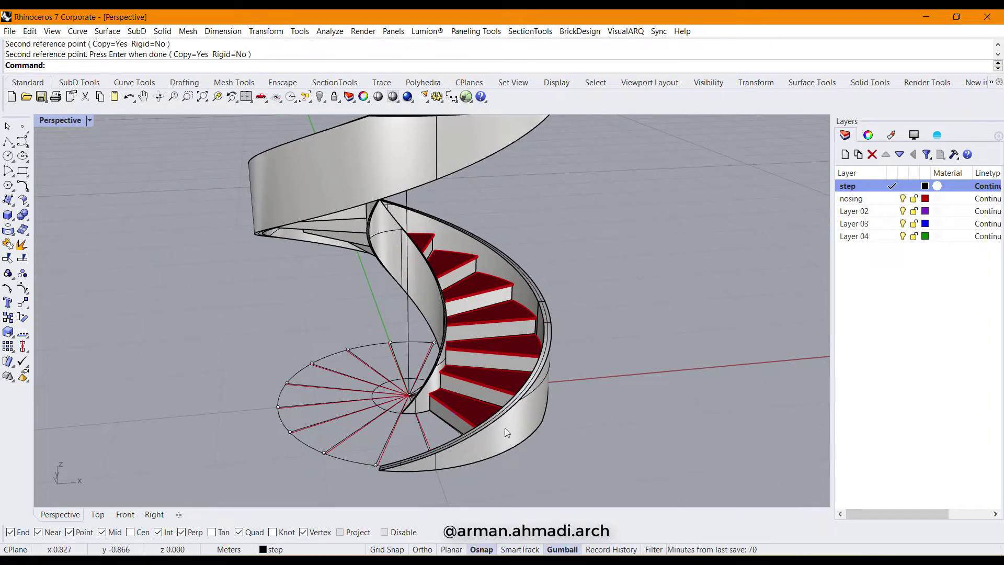
type("RA")
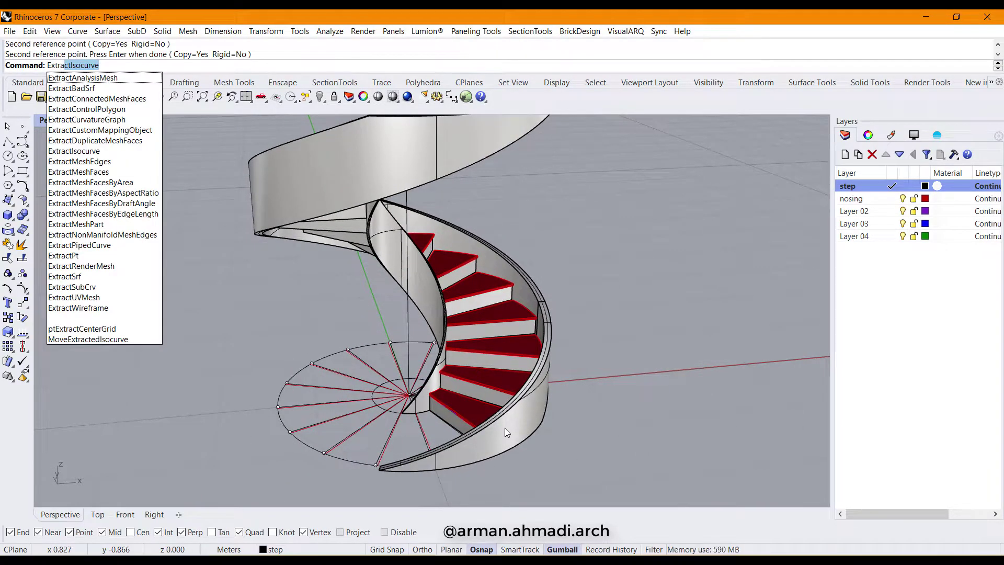
left_click(76, 65)
scroll(434, 458, "up", 2)
scroll(435, 461, "up", 3)
left_click(439, 442)
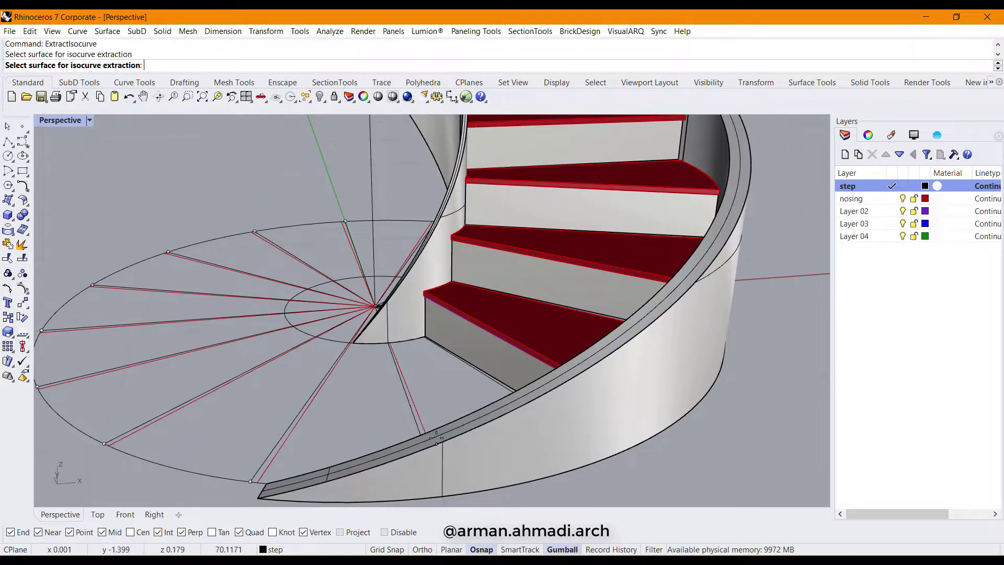
right_click_drag(384, 455, 448, 450)
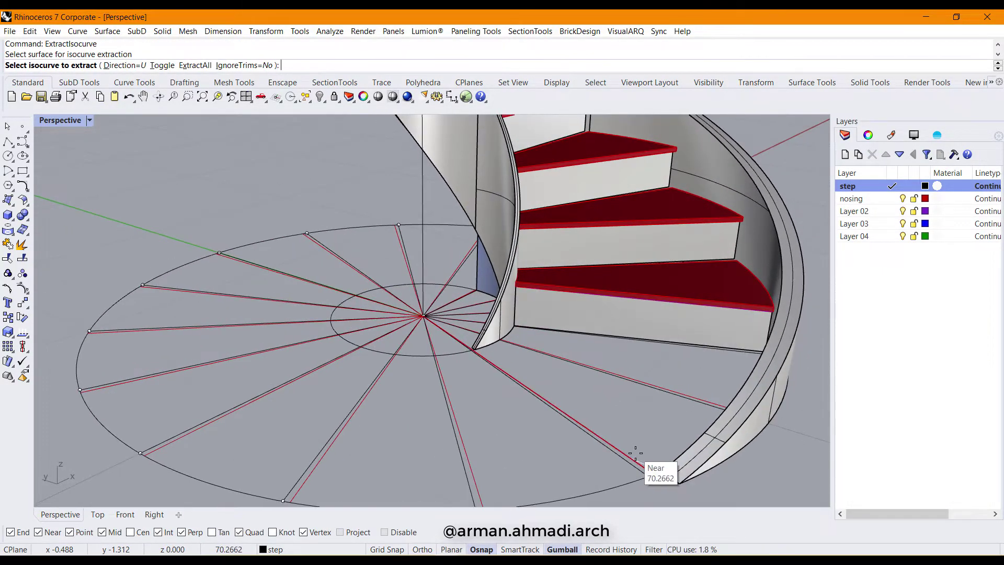
right_click(674, 476)
Extract isocurves along the middle of the outer spiral band's top face with ExtractIsocurve, snapping to the lower end edge's midpoint.
right_click(684, 476)
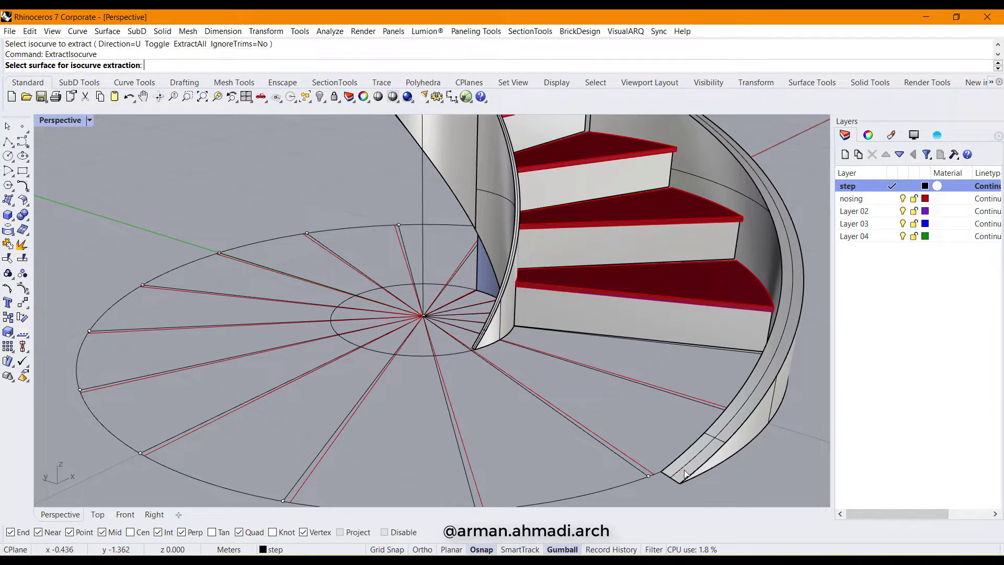
scroll(685, 475, "up", 3)
left_click(685, 473)
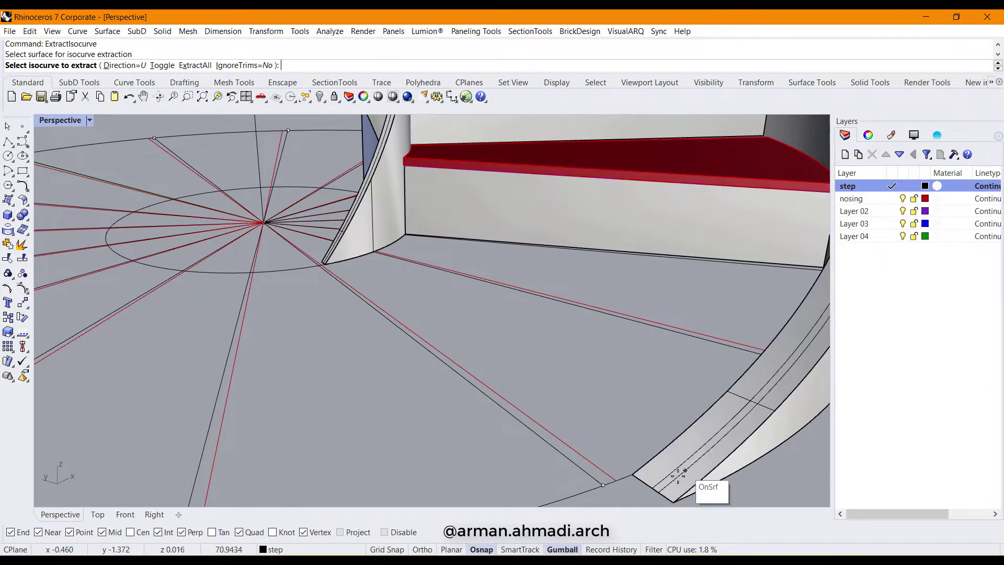
left_click(654, 490)
scroll(649, 495, "down", 5)
scroll(668, 417, "up", 8)
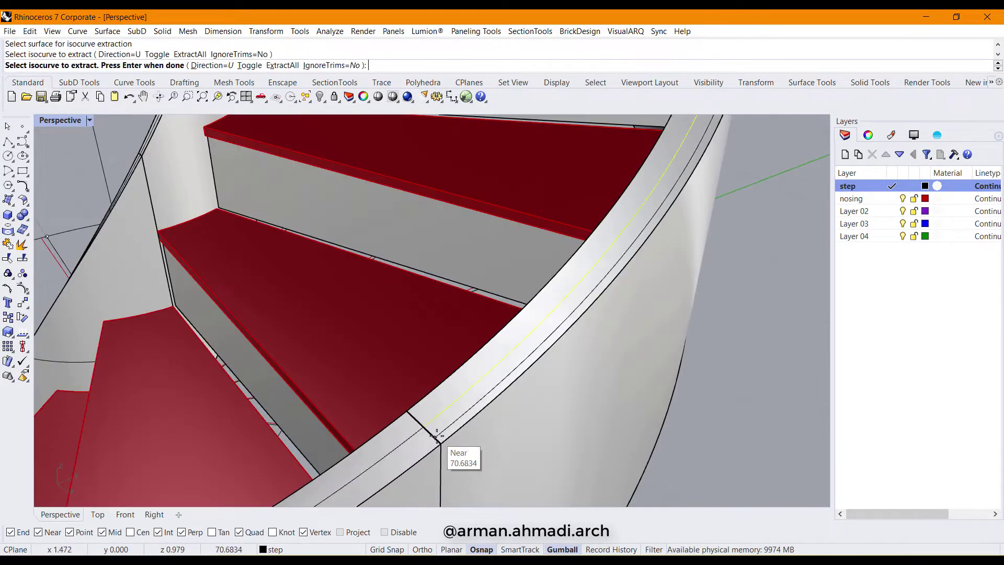
right_click(437, 436)
Join the two extracted isocurves on the outer band's top face into one continuous spiral curve.
scroll(436, 436, "down", 8)
right_click_drag(272, 297, 532, 360)
scroll(581, 392, "up", 6)
left_click(582, 389, "shift")
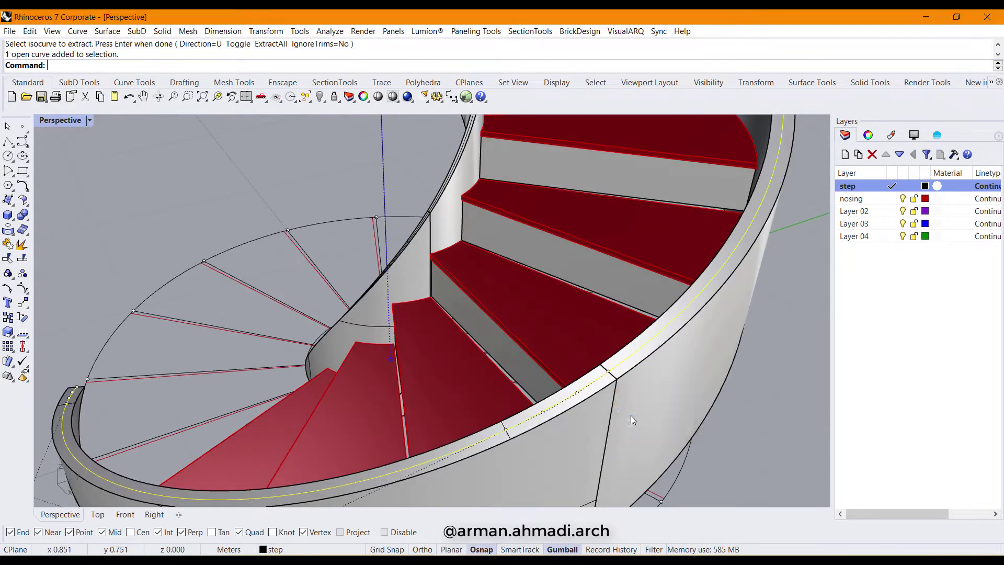
key("ctrl+j")
scroll(471, 356, "down", 6)
right_click_drag(423, 385, 606, 425)
key("Escape")
Extrude the joined spiral curve 0.9 m upward with ExtrudeCrv to form the railing surface above the outer band.
scroll(541, 435, "up", 8)
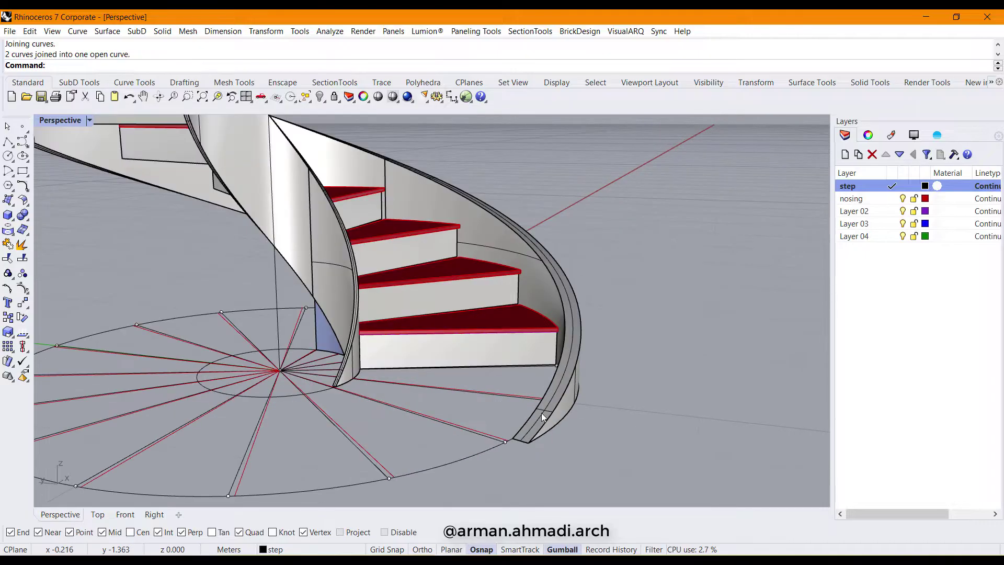
left_click(541, 413)
left_click(565, 450)
scroll(521, 400, "down", 5)
right_click_drag(521, 400, 525, 406)
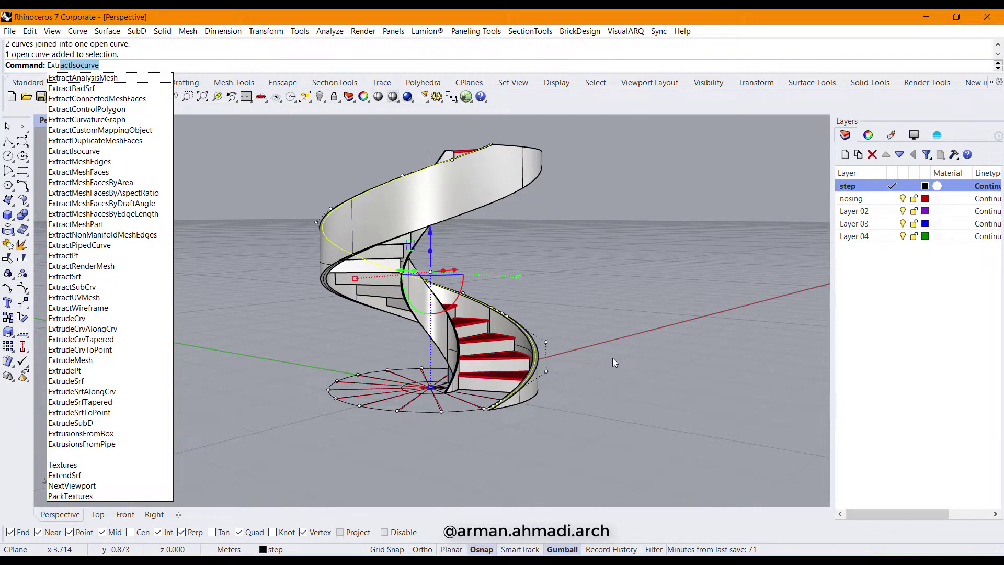
type("udecrv")
key("Return")
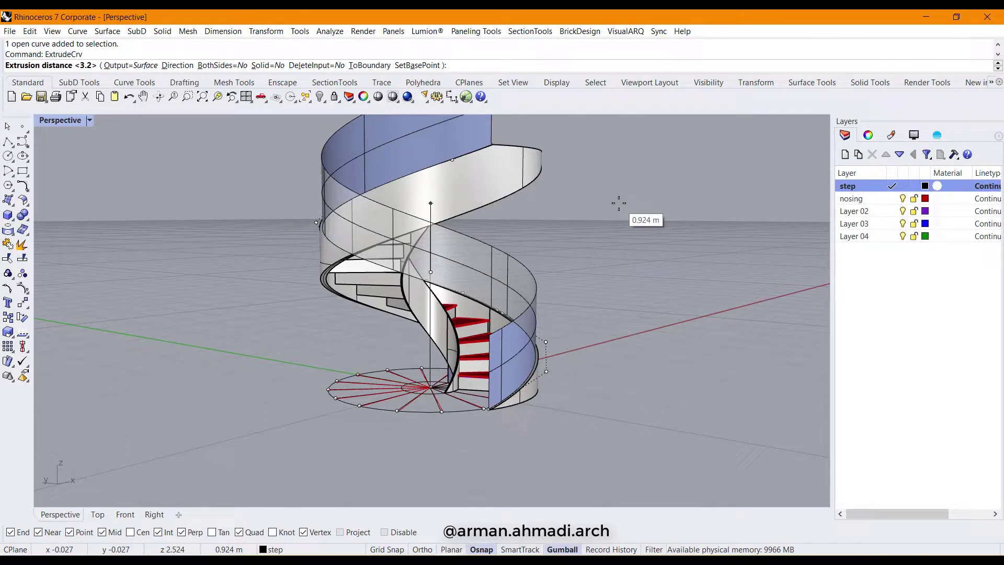
type("9")
key("Return")
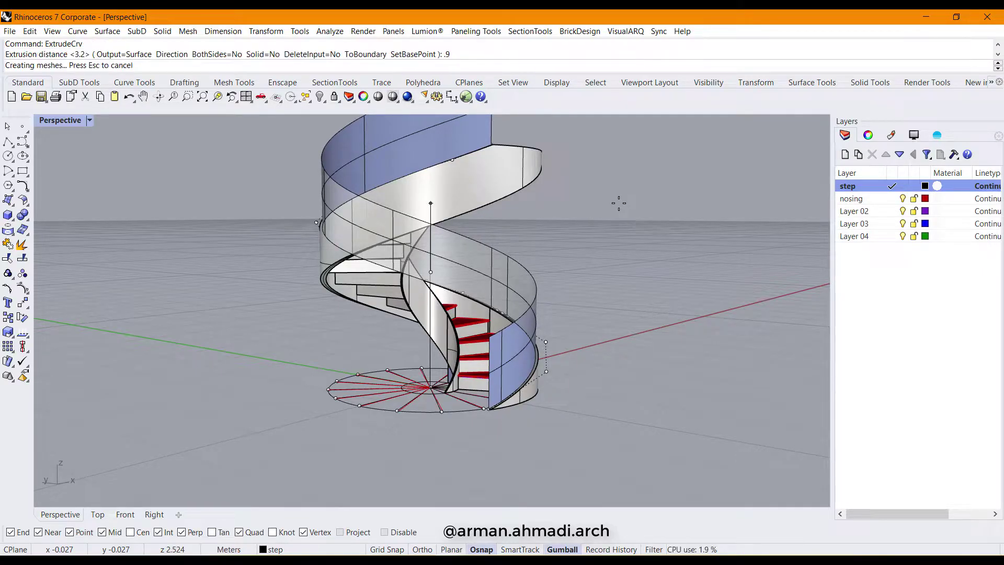
left_click(619, 203)
Offset the railing surface 0.004 m to both sides as a solid with OffsetSrf.
scroll(622, 306, "down", 5)
right_click_drag(623, 307, 519, 381)
scroll(592, 344, "up", 5)
left_click(546, 342)
scroll(544, 403, "up", 6)
right_click_drag(558, 416, 581, 436)
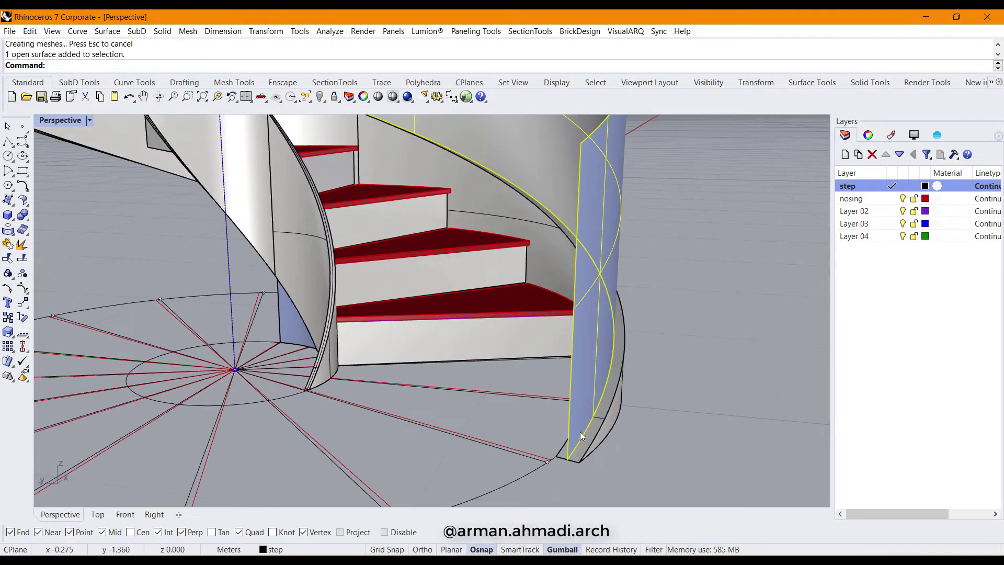
type("OffsetCrvOnSrf")
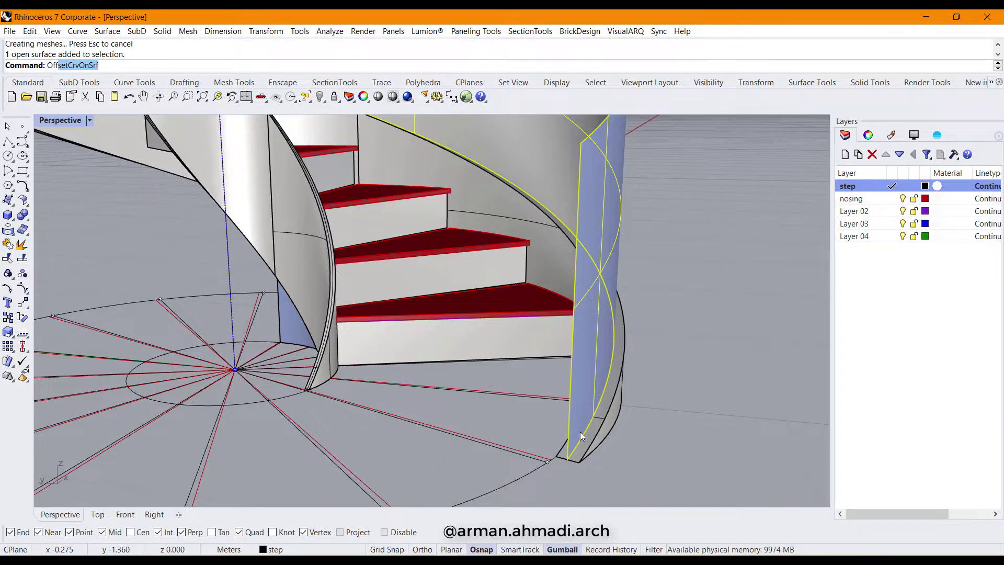
left_click(68, 129)
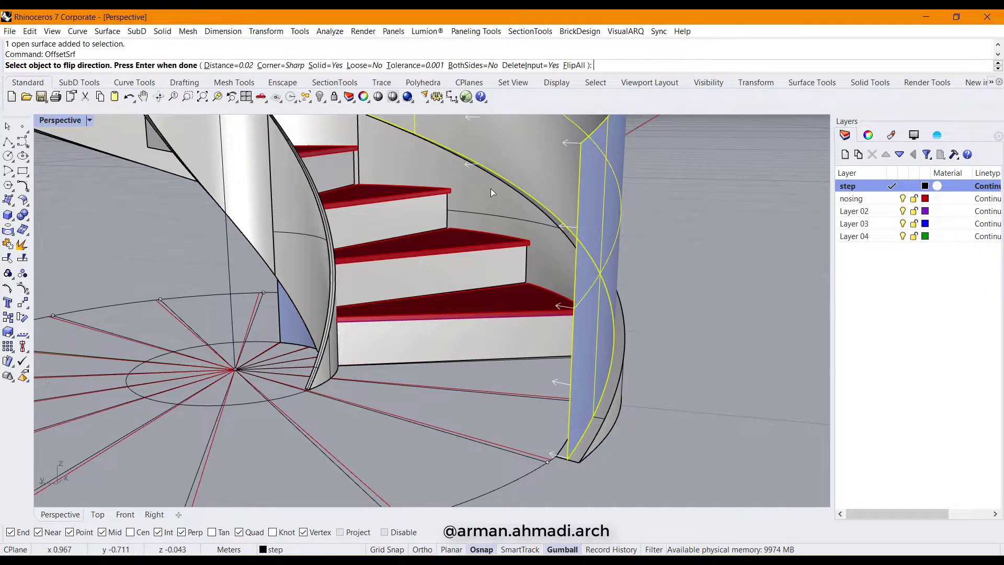
left_click(471, 68)
scroll(564, 268, "down", 6)
scroll(631, 293, "up", 2)
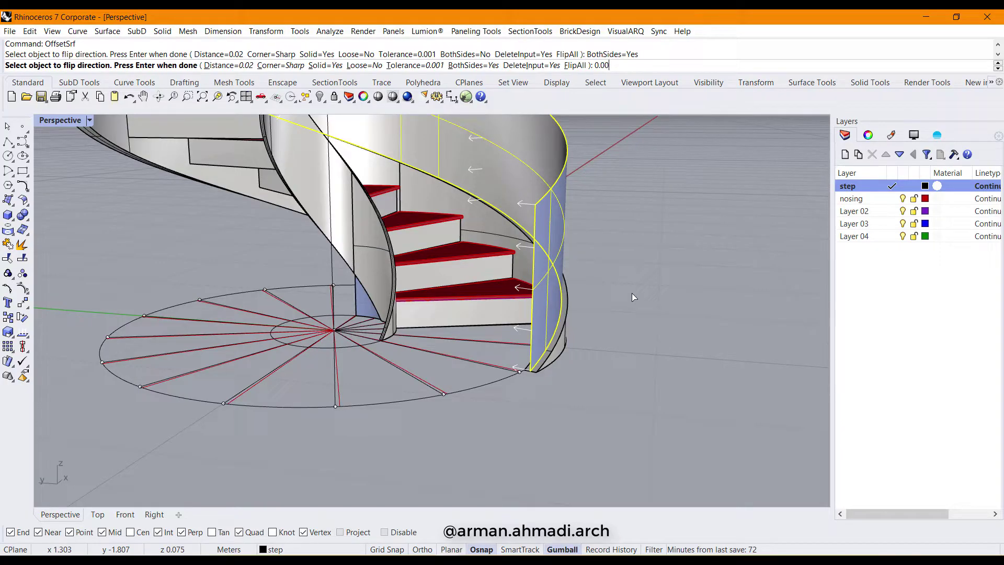
type("0.004")
key("Return")
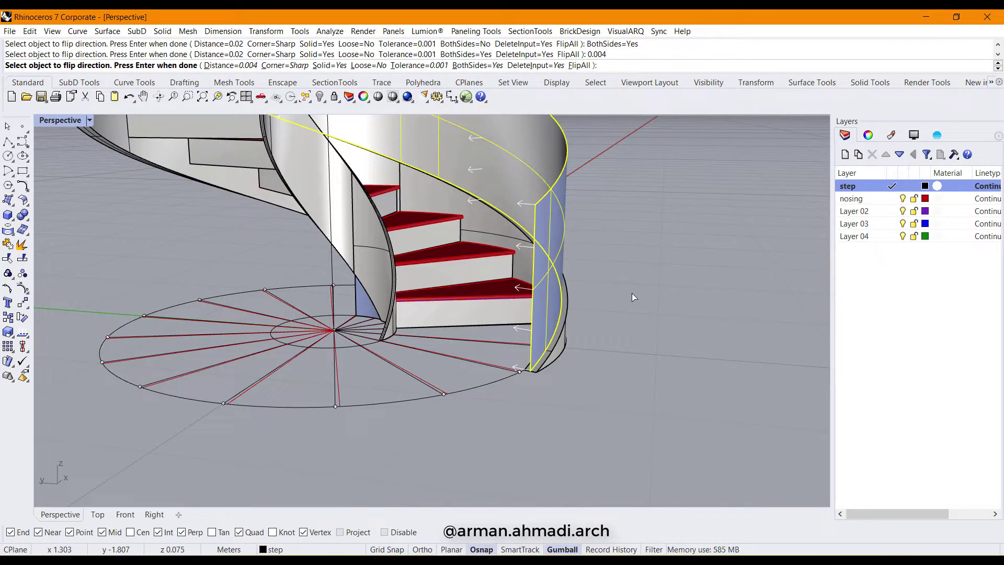
key("Return")
Move the thickened spiral railing panel to Layer 03.
scroll(575, 300, "down", 5)
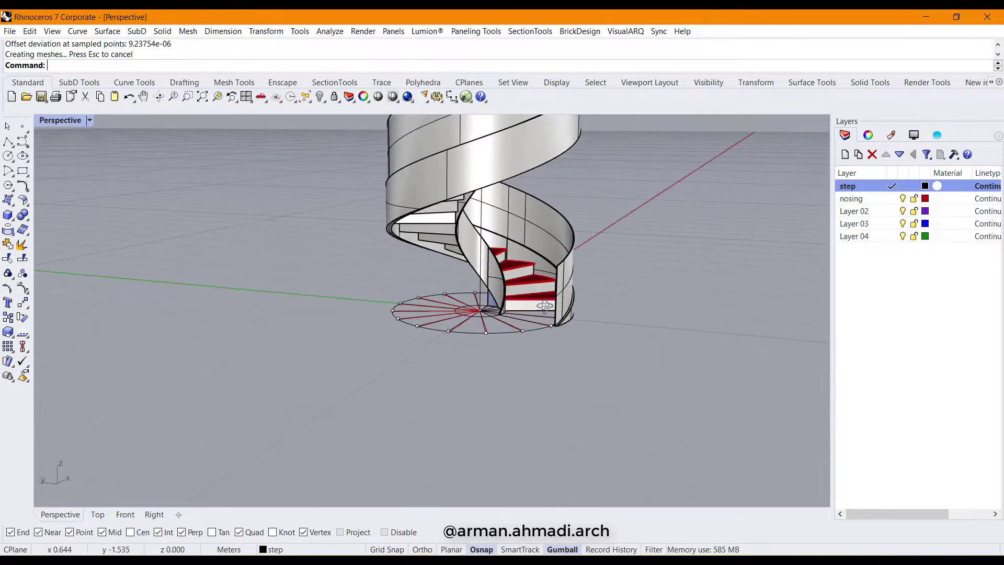
right_click_drag(569, 306, 497, 264)
scroll(497, 263, "up", 6)
left_click(537, 286)
scroll(538, 286, "down", 7)
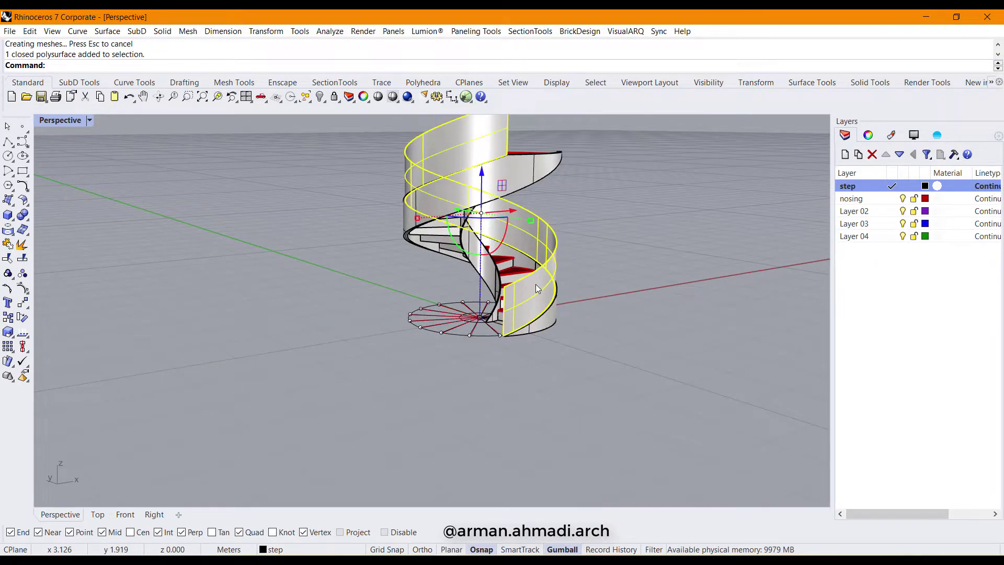
left_click(870, 216)
left_click(871, 226)
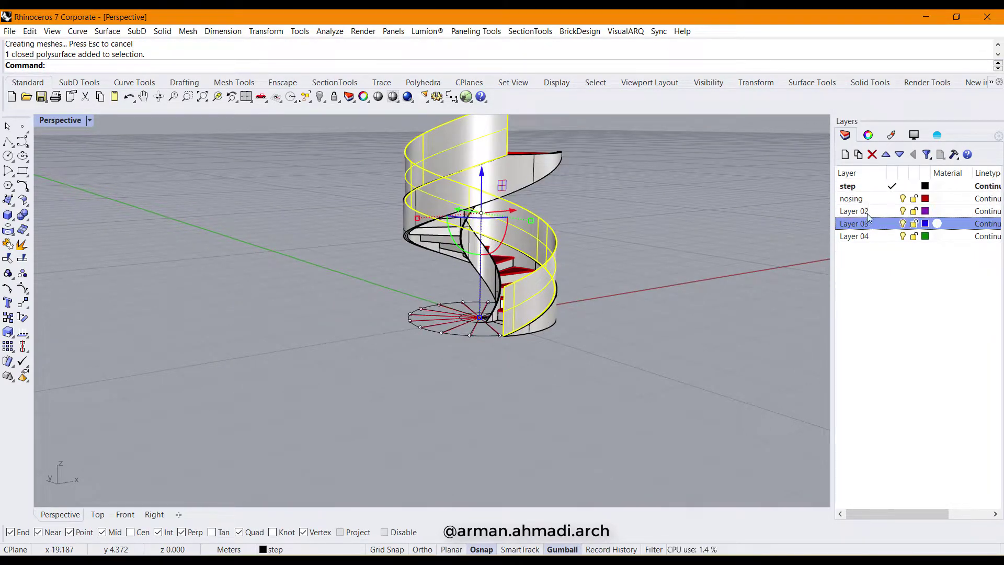
right_click(868, 227)
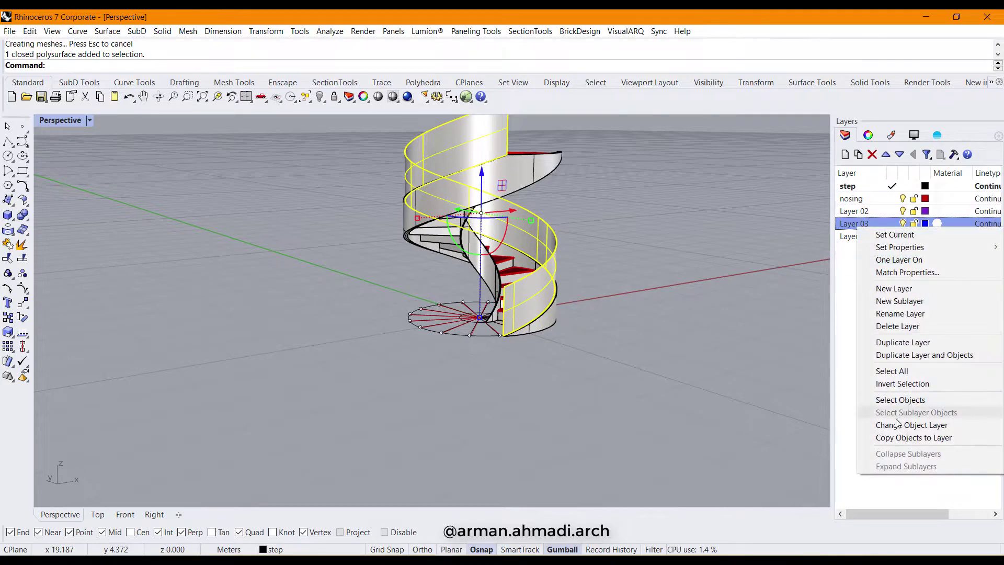
left_click(892, 421)
Rename Layer 03 as glass and deselect the railing panel.
left_click(870, 228)
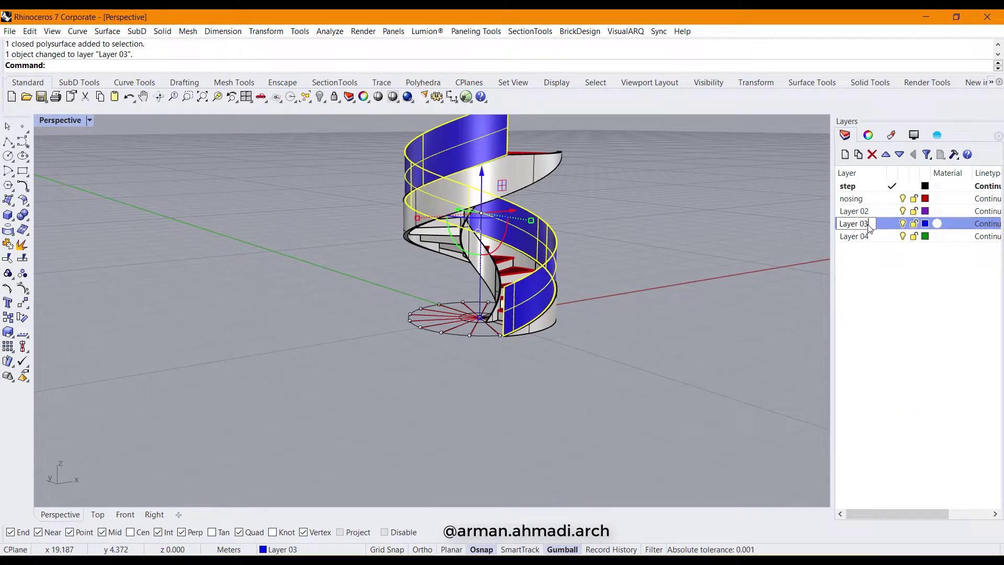
type("glass")
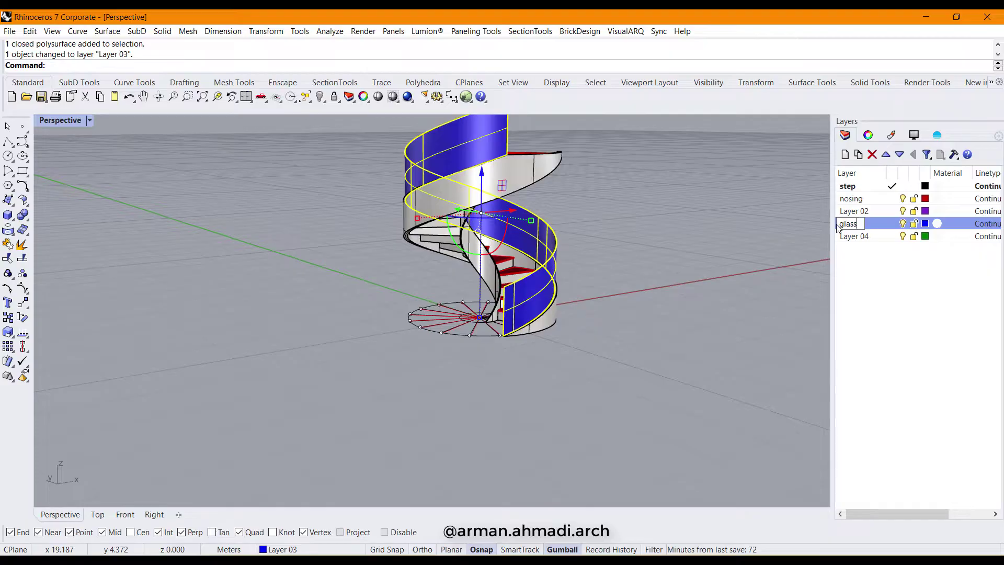
key("Return")
left_click(607, 344)
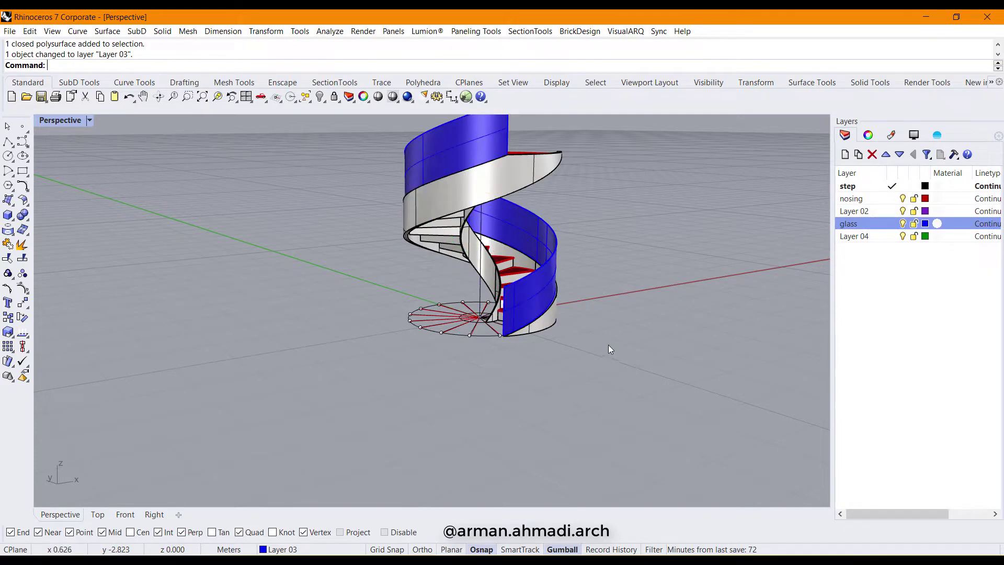
Move the spiral curve at the base of the glass railing up 0.9 m to the glass's top edge.
scroll(549, 277, "up", 5)
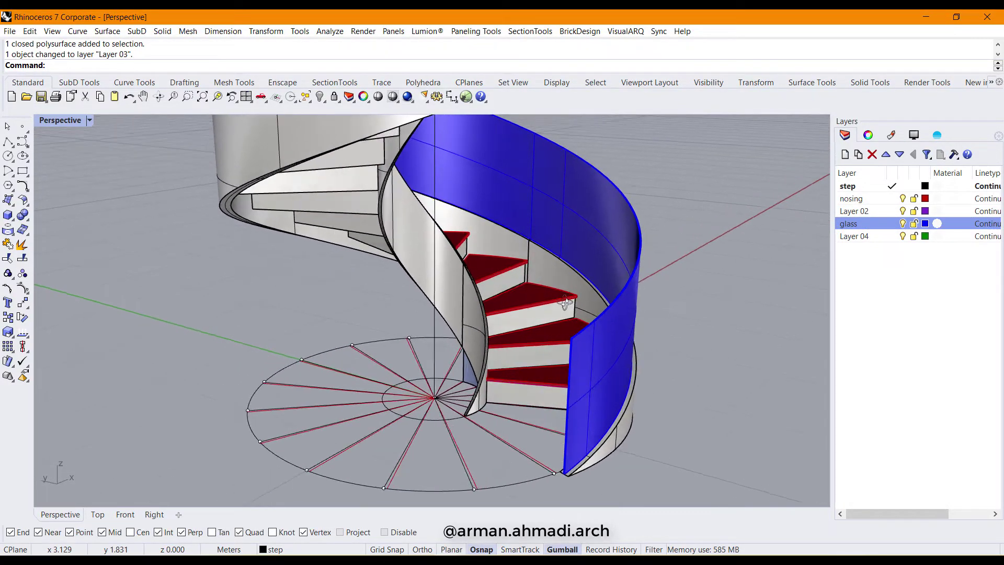
scroll(544, 460, "up", 5)
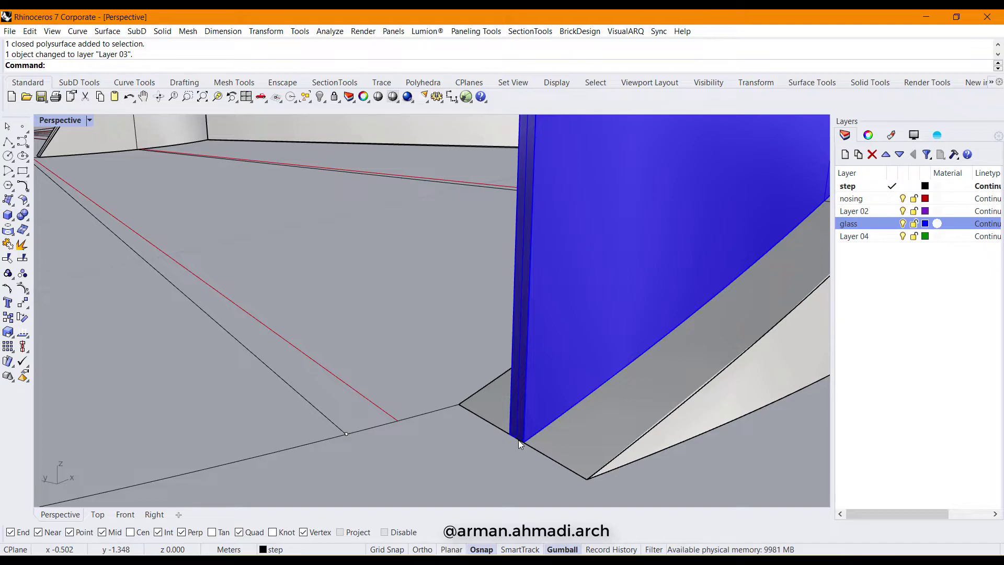
left_click(517, 441)
left_click(541, 467)
scroll(530, 460, "down", 10)
right_click_drag(550, 457, 500, 429)
right_click_drag(560, 416, 512, 414)
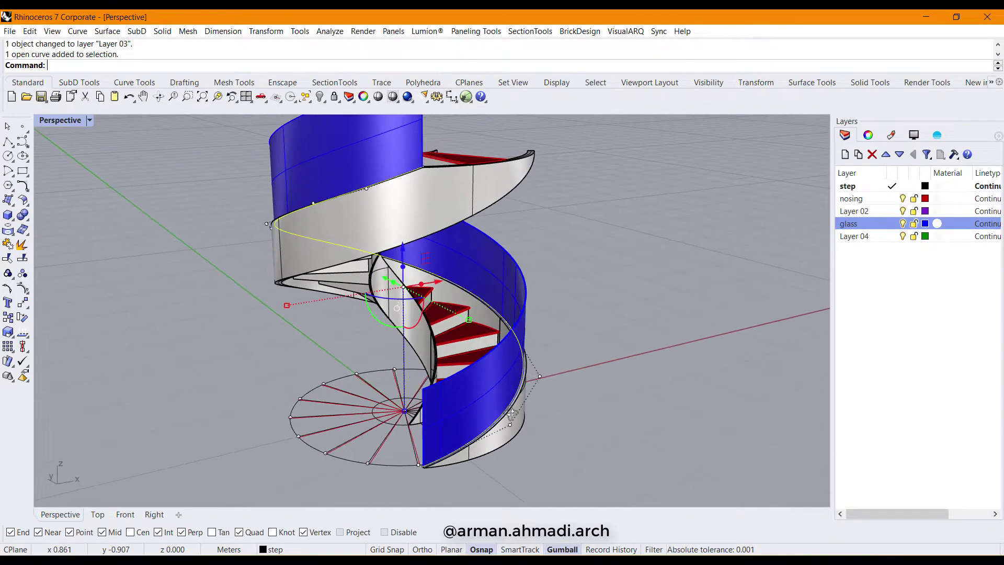
right_click_drag(429, 273, 280, 269)
scroll(318, 233, "up", 7)
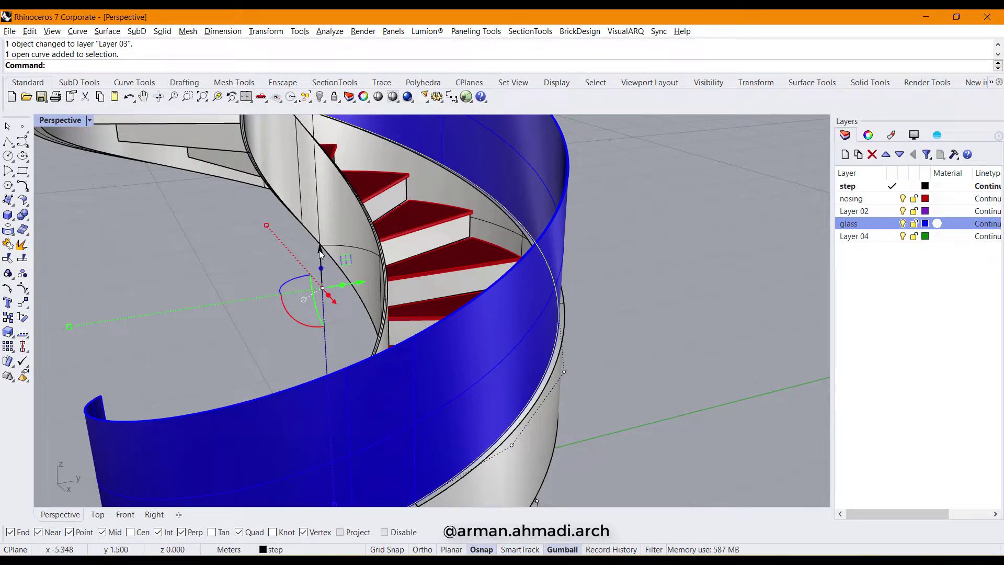
left_click(321, 255)
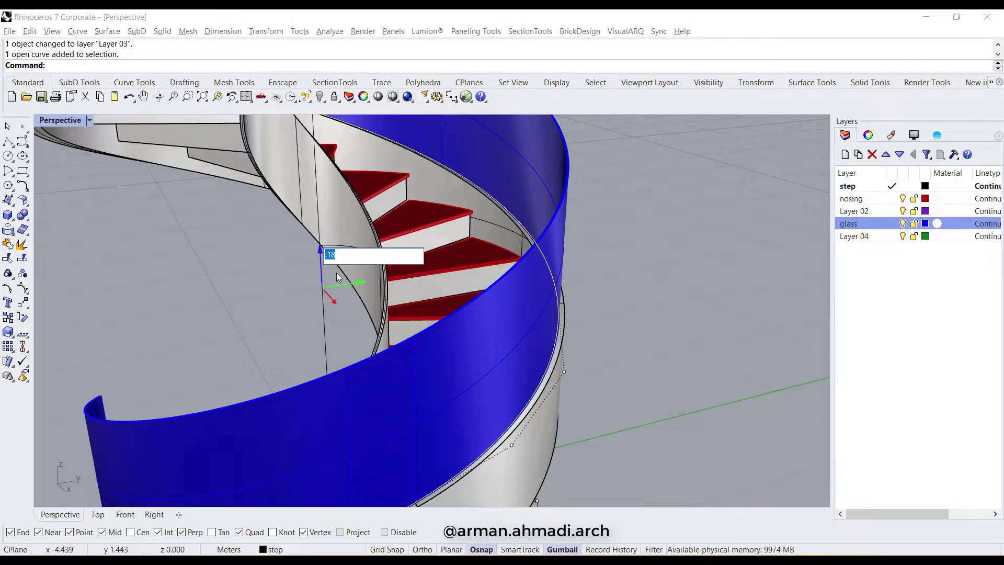
type("0.9")
key("Return")
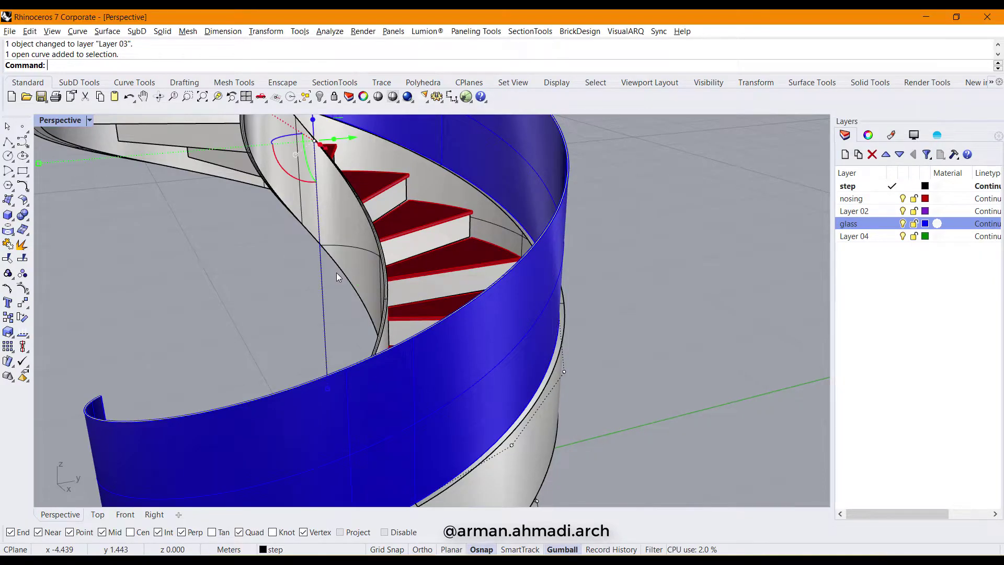
Pipe the curve along the glass railing's top edge with a constant 0.02 m radius and round caps.
scroll(338, 273, "down", 7)
type("pipe")
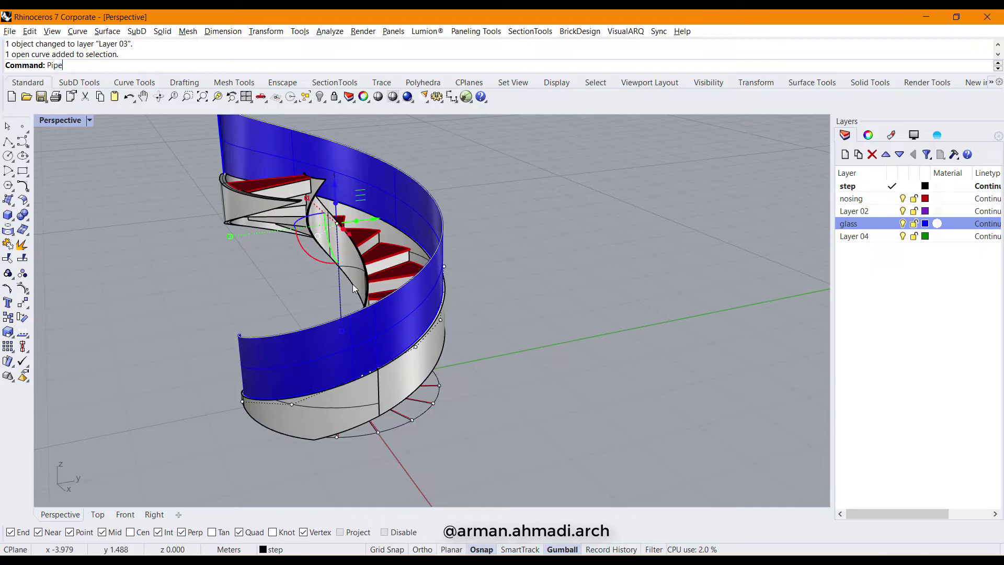
key("Return")
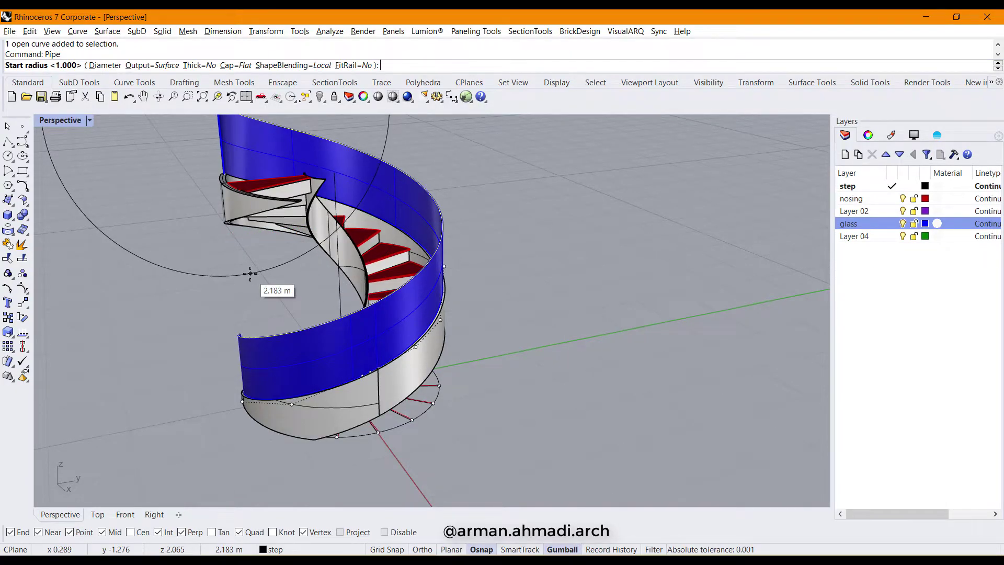
type("0")
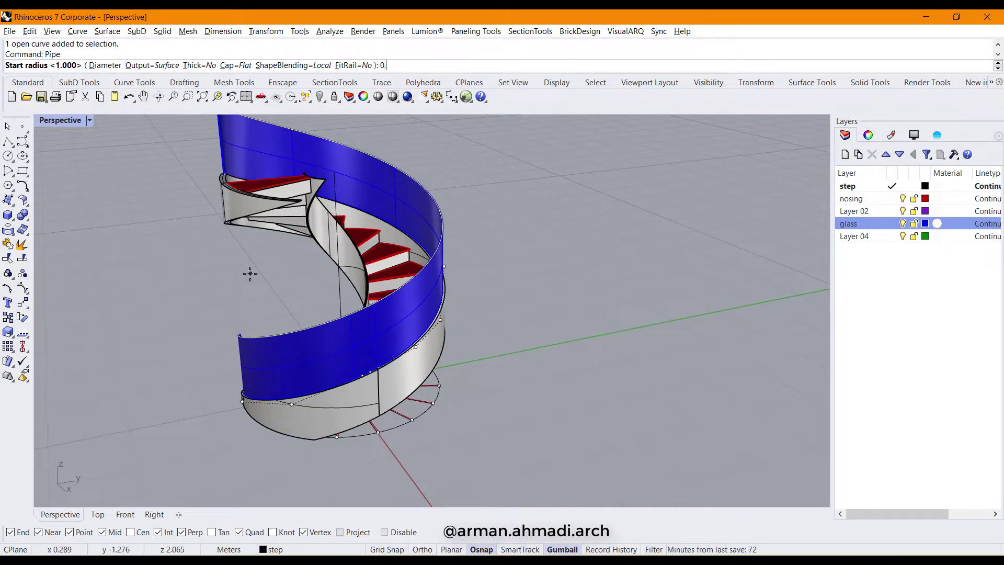
type(".02")
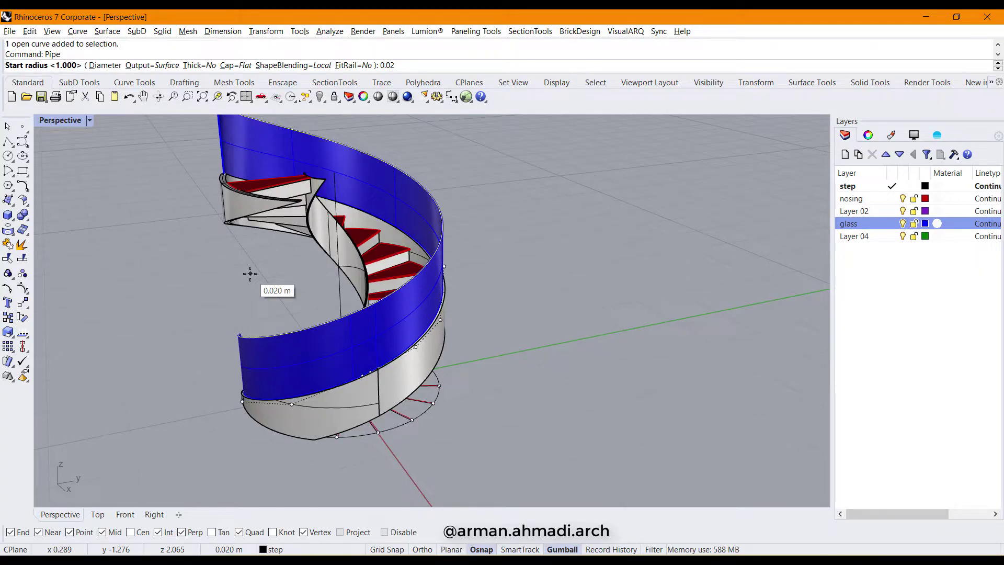
key("Return")
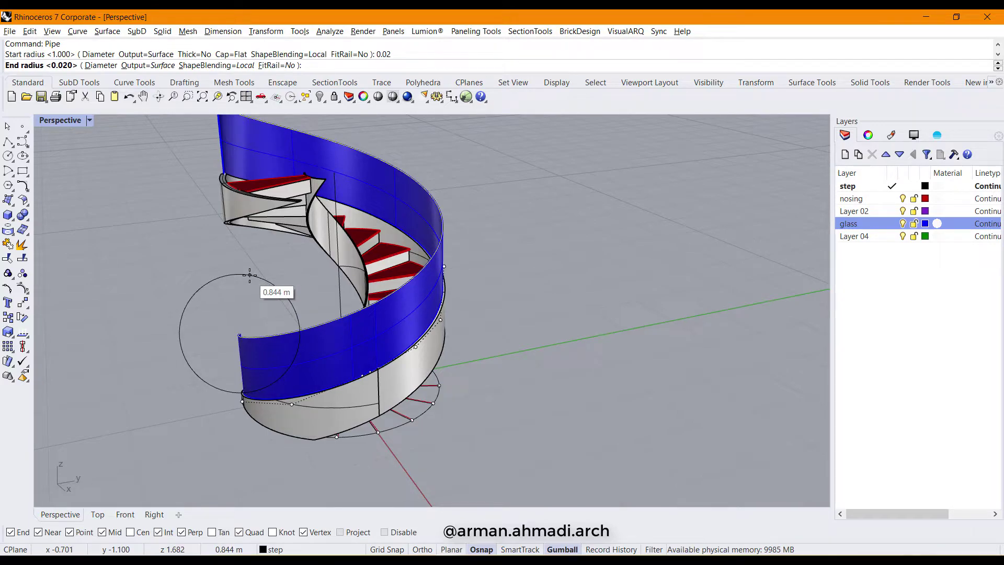
key("Escape")
key("Return")
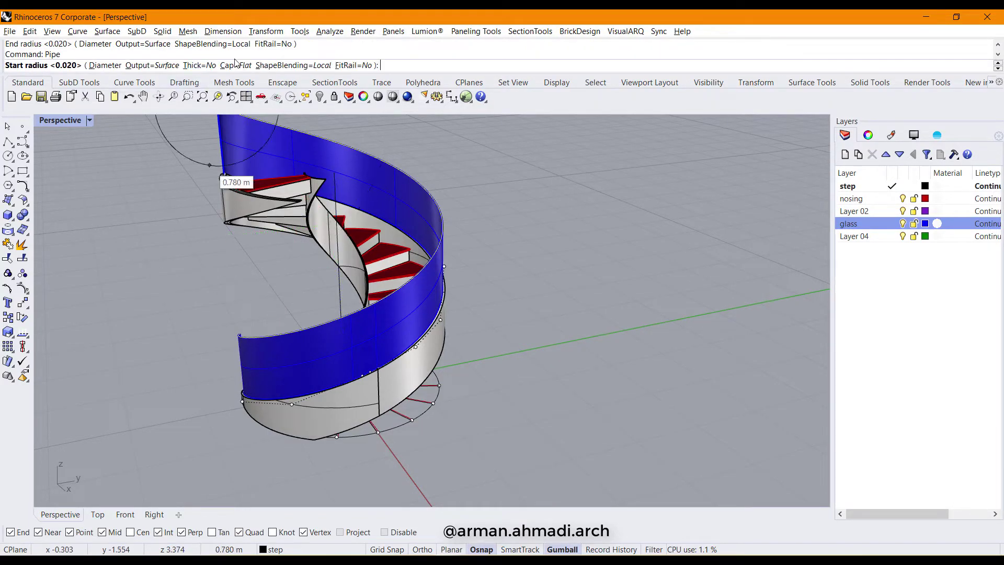
left_click(237, 66)
left_click(103, 65)
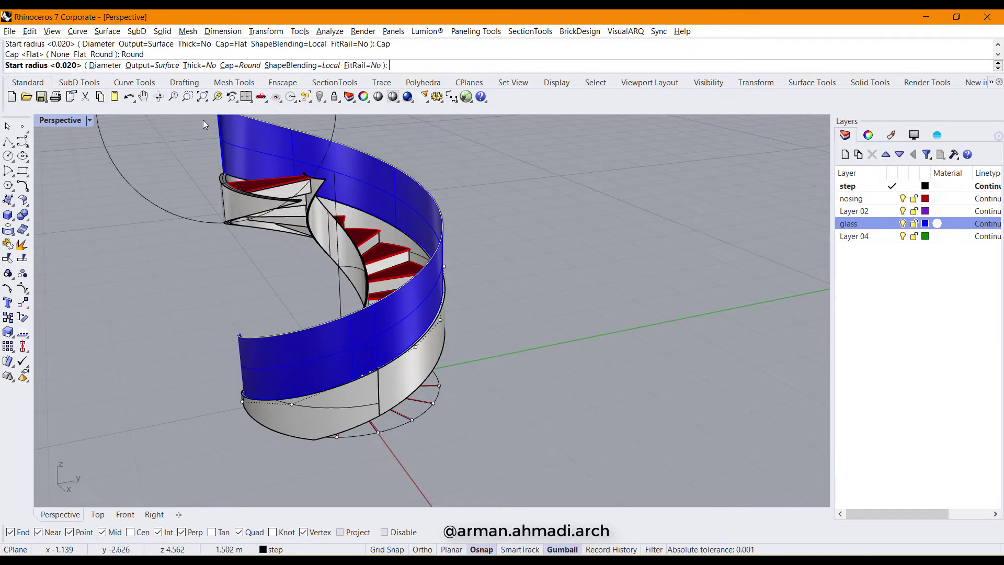
left_click(188, 267)
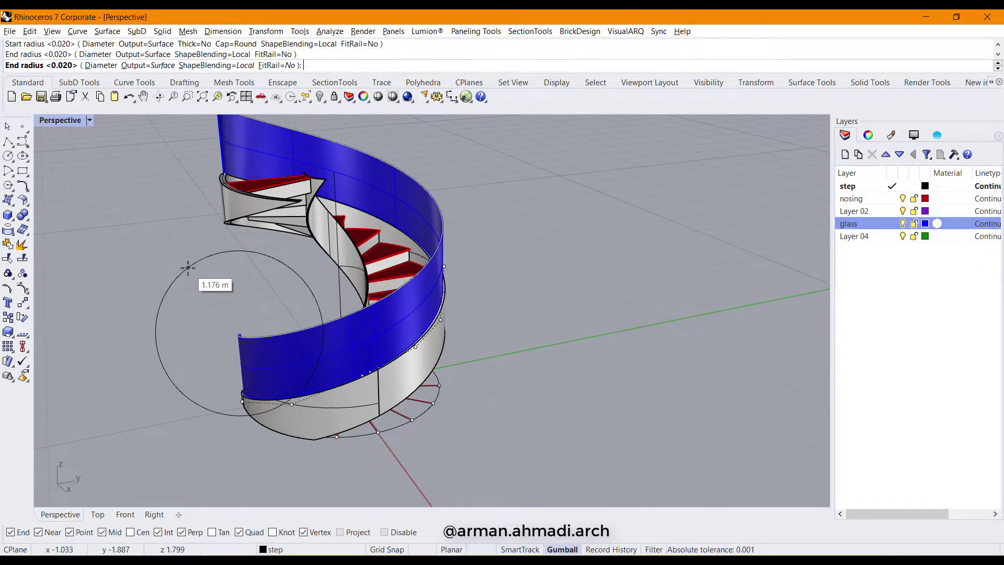
key("Return")
key("Return")
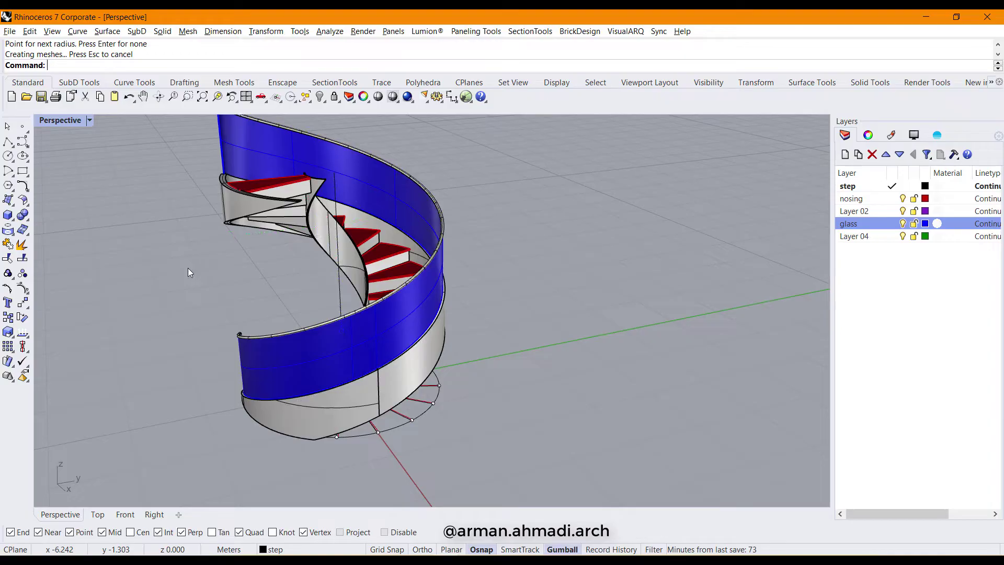
Move the handrail pipe on top of the glass railing to Layer 04.
scroll(251, 335, "up", 5)
left_click(248, 315)
scroll(247, 315, "down", 5)
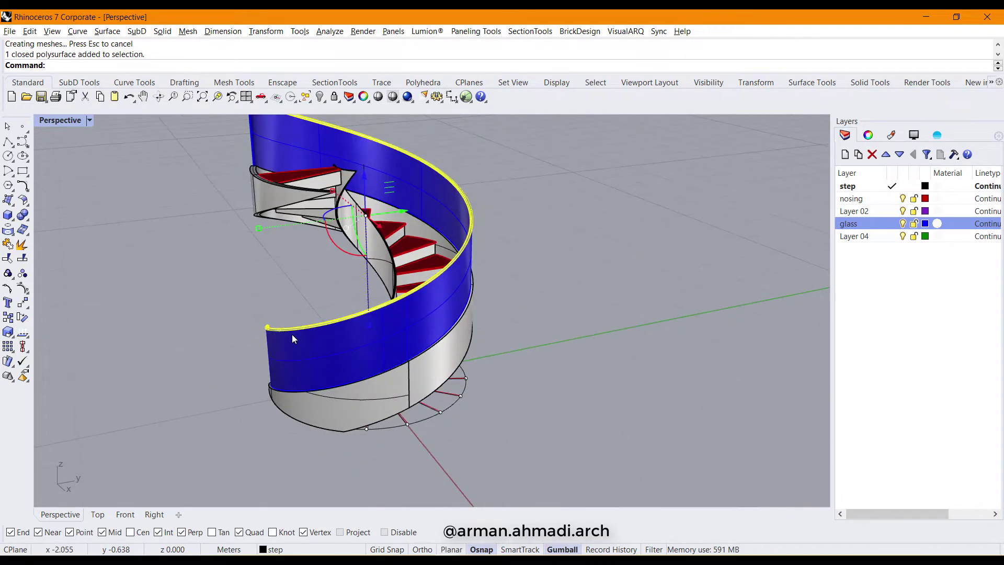
right_click(865, 238)
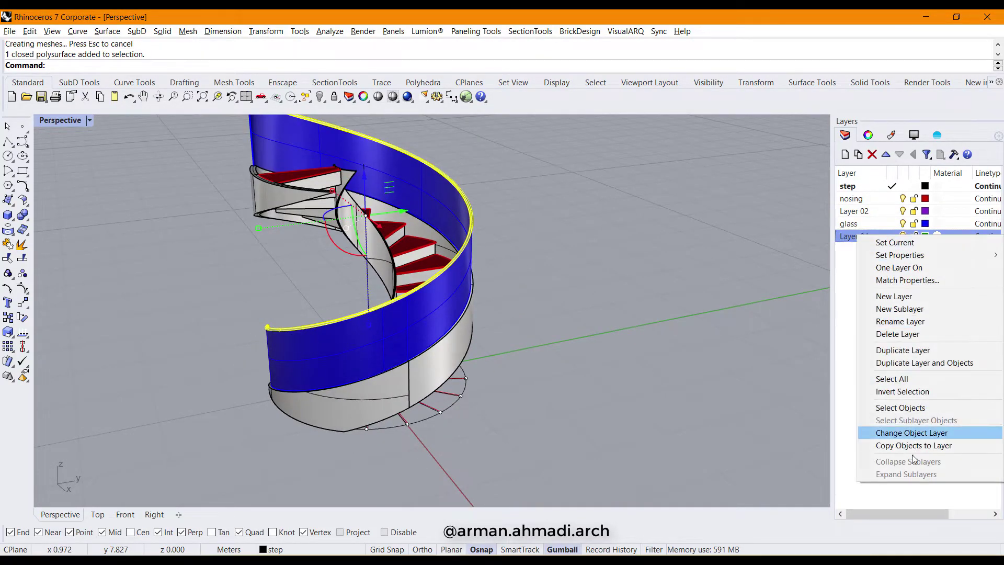
left_click(901, 433)
Rename Layer 04 as handrail and deselect the pipe.
left_click(867, 238)
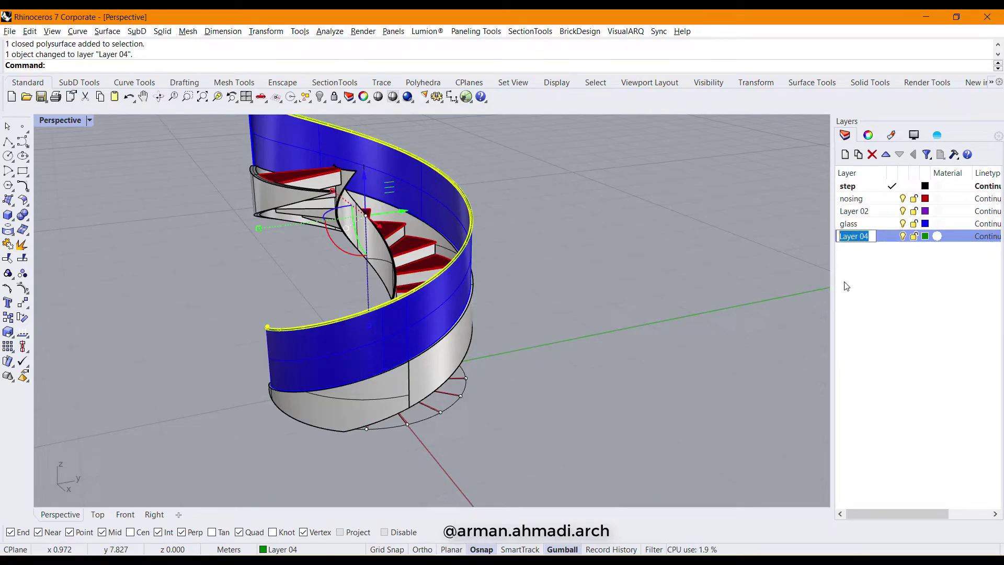
type("hand")
key("Return")
left_click(640, 303)
right_click_drag(633, 311, 576, 322)
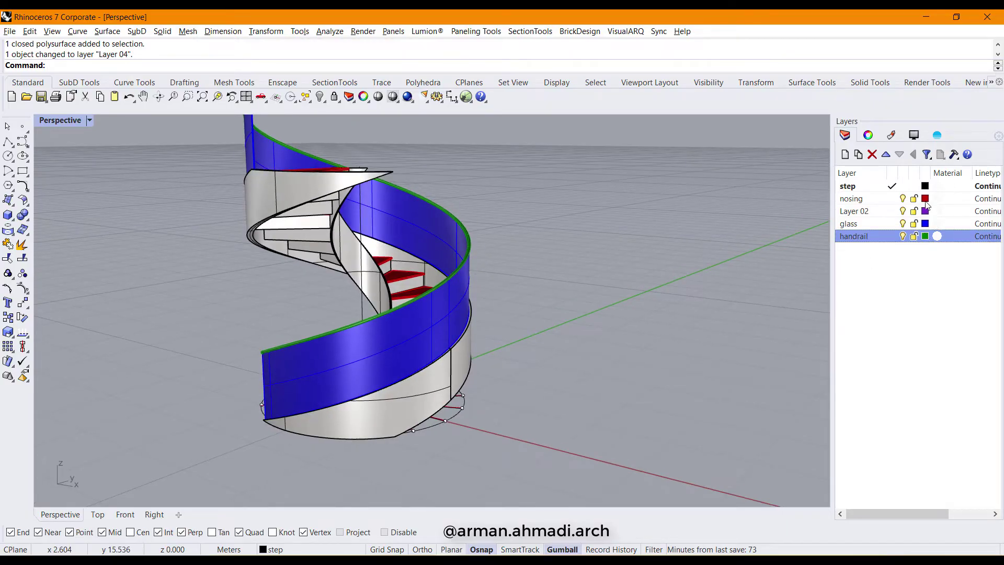
Set the layer colors of nosing and Layer 02 to black.
left_click(926, 199)
left_click_drag(535, 281, 531, 307)
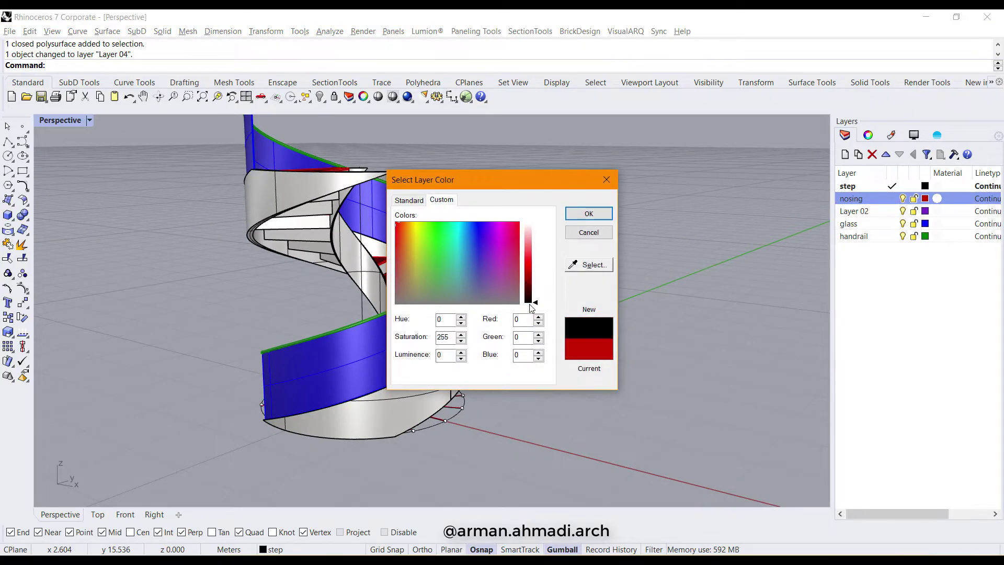
left_click(588, 214)
left_click(926, 211)
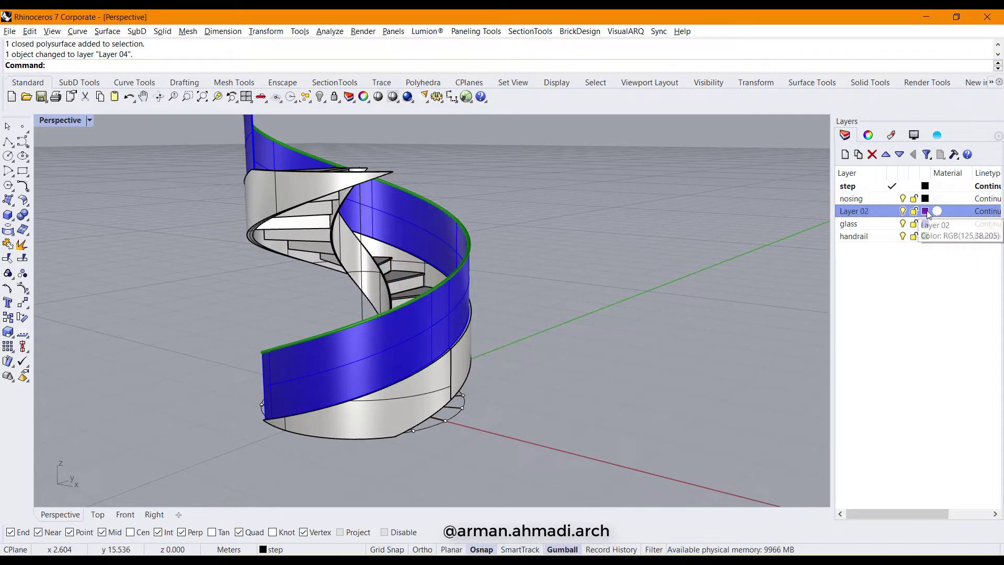
left_click_drag(535, 265, 532, 306)
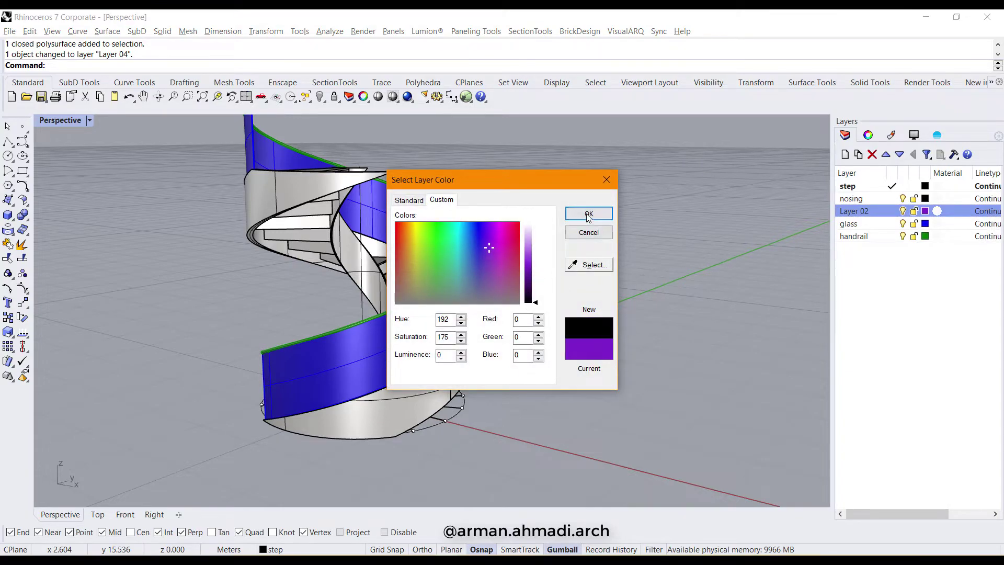
left_click(588, 213)
Set the layer colors of glass and handrail to black.
left_click(925, 223)
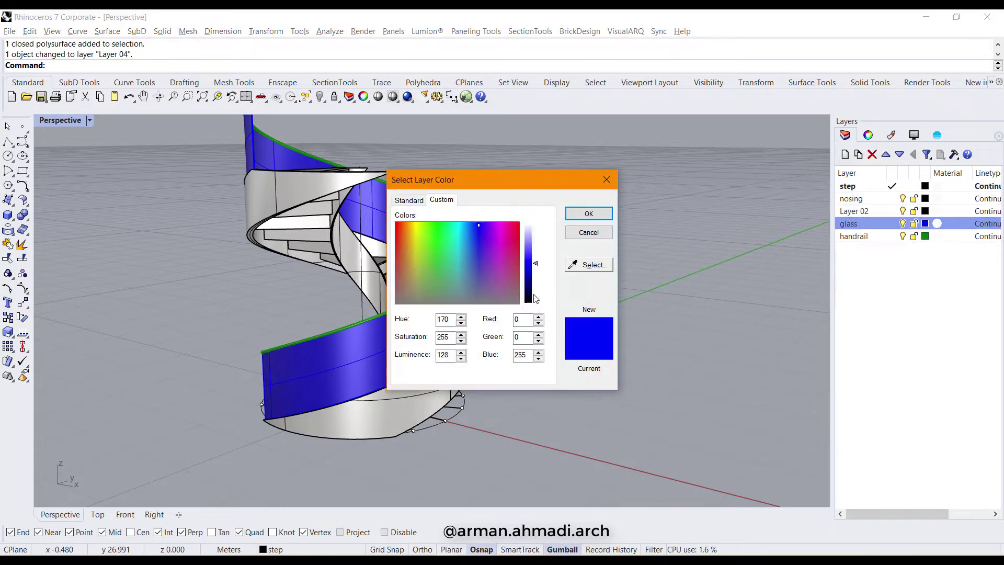
left_click_drag(532, 281, 533, 304)
left_click(589, 213)
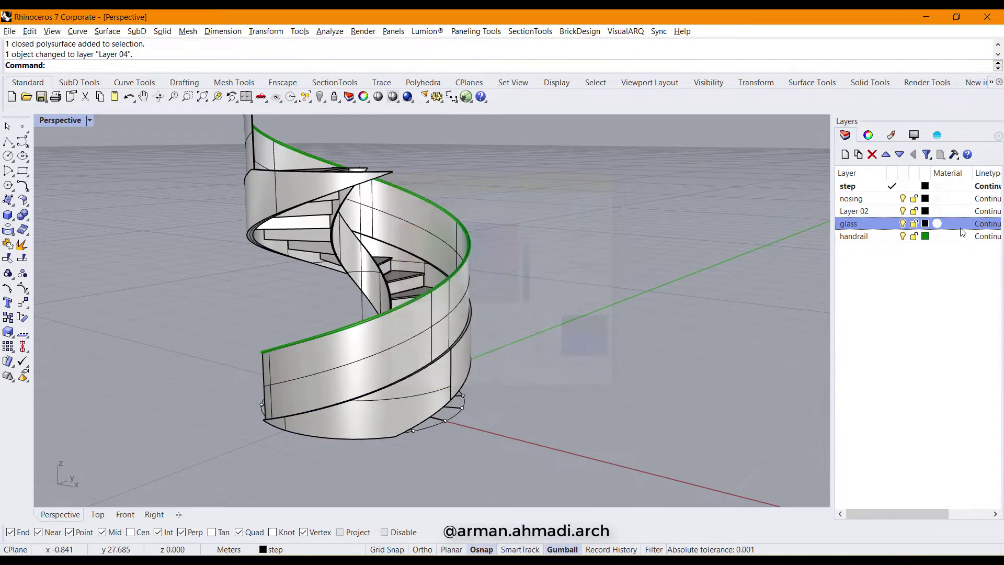
left_click(925, 236)
left_click_drag(535, 264, 534, 304)
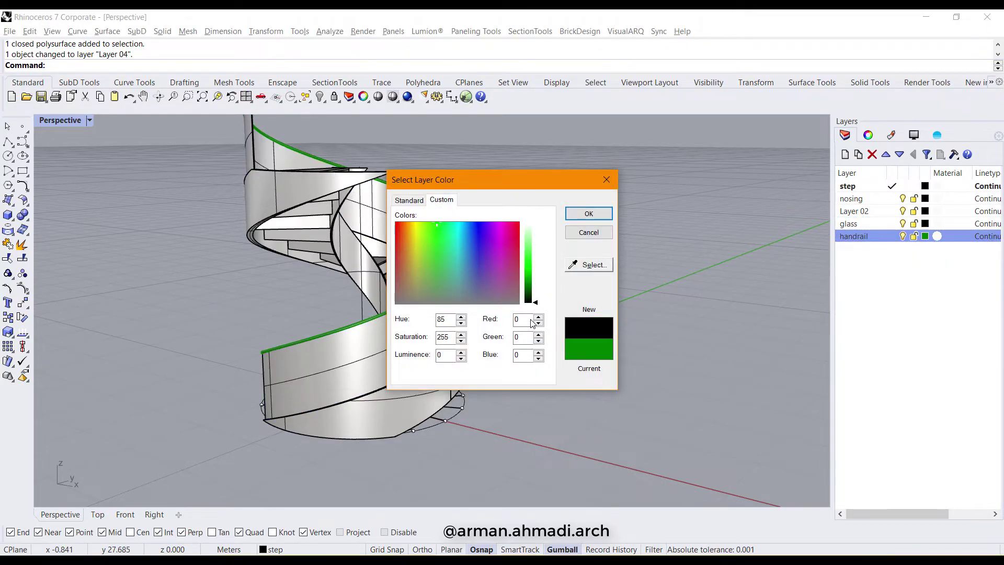
left_click(589, 216)
Switch the Perspective viewport to the Arctic display mode and view the staircase from closer up.
scroll(598, 315, "down", 6)
right_click_drag(598, 315, 456, 335)
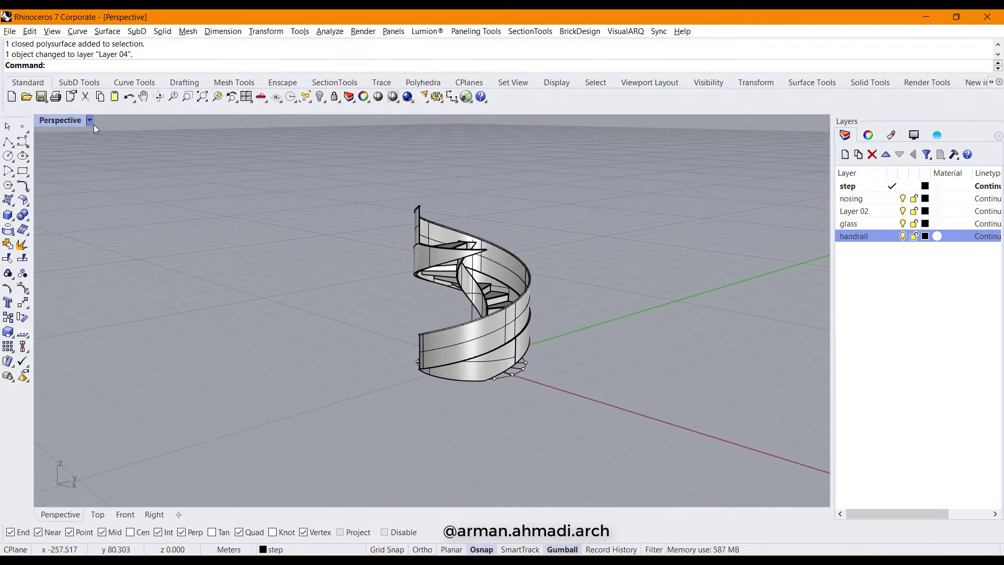
left_click(90, 121)
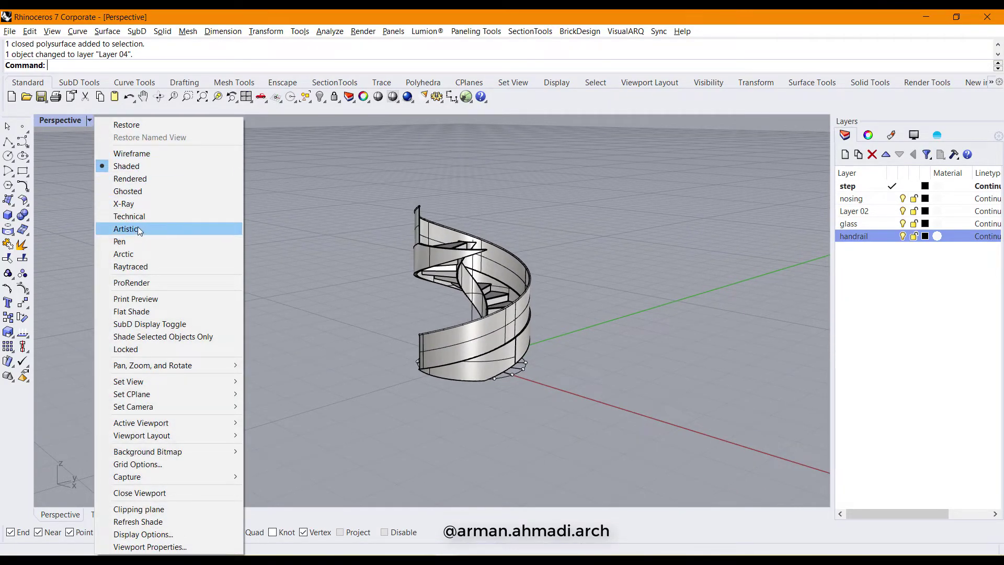
left_click(130, 253)
right_click_drag(464, 348, 547, 331)
scroll(432, 340, "up", 7)
scroll(581, 346, "up", 6)
scroll(512, 335, "down", 4)
Assign a Custom type material with a pale green color to the glass layer.
left_click(513, 339)
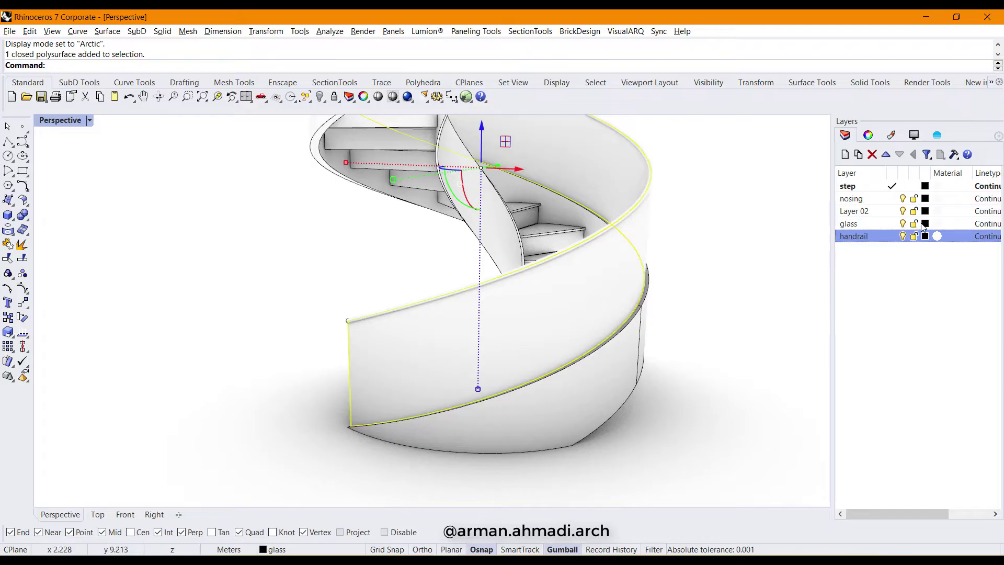
left_click(939, 225)
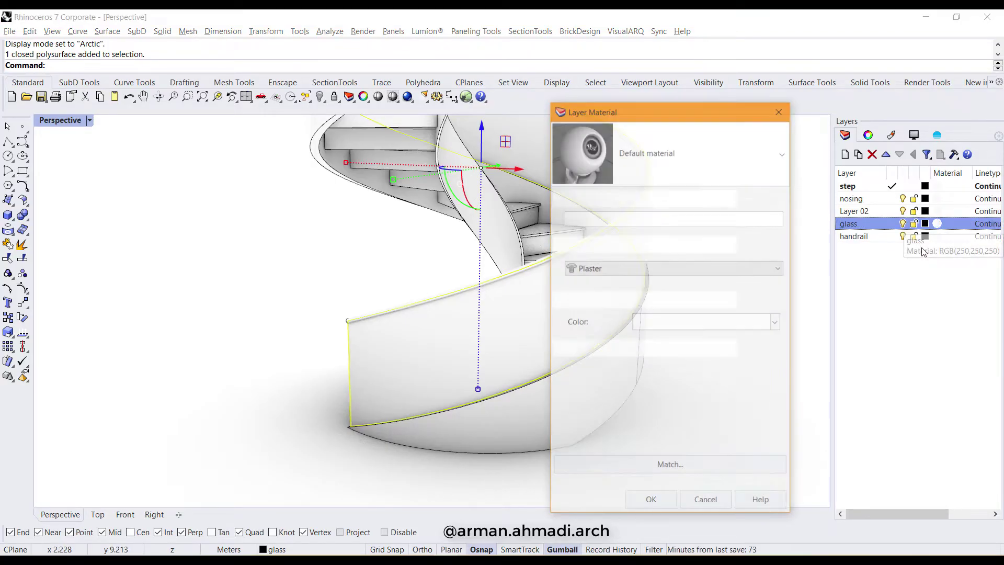
left_click(606, 271)
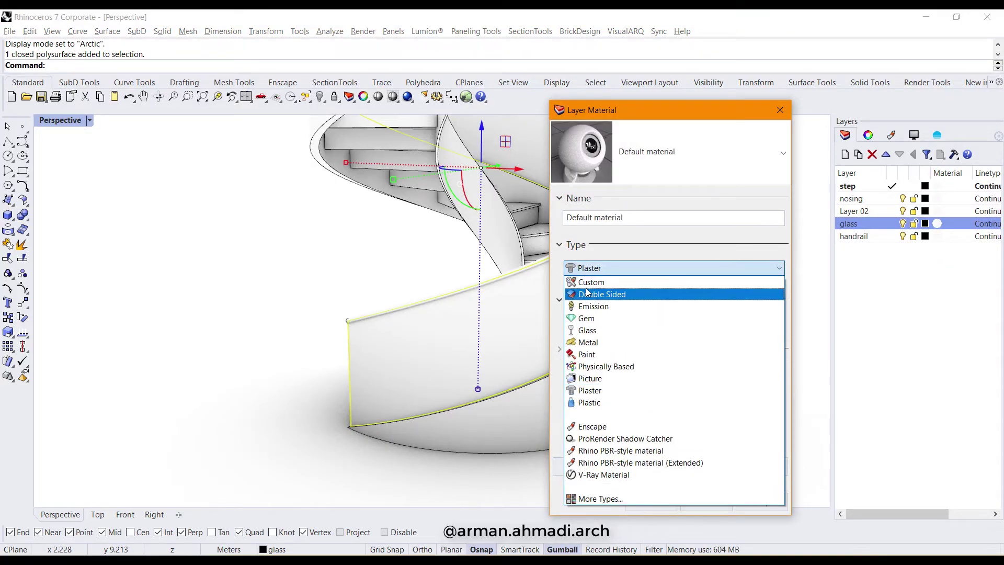
left_click(594, 283)
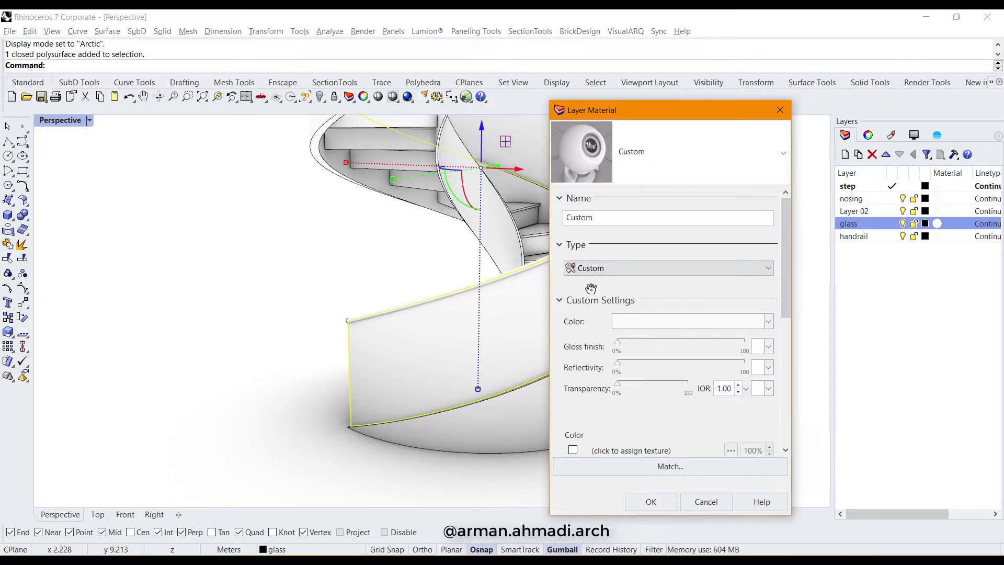
left_click(655, 329)
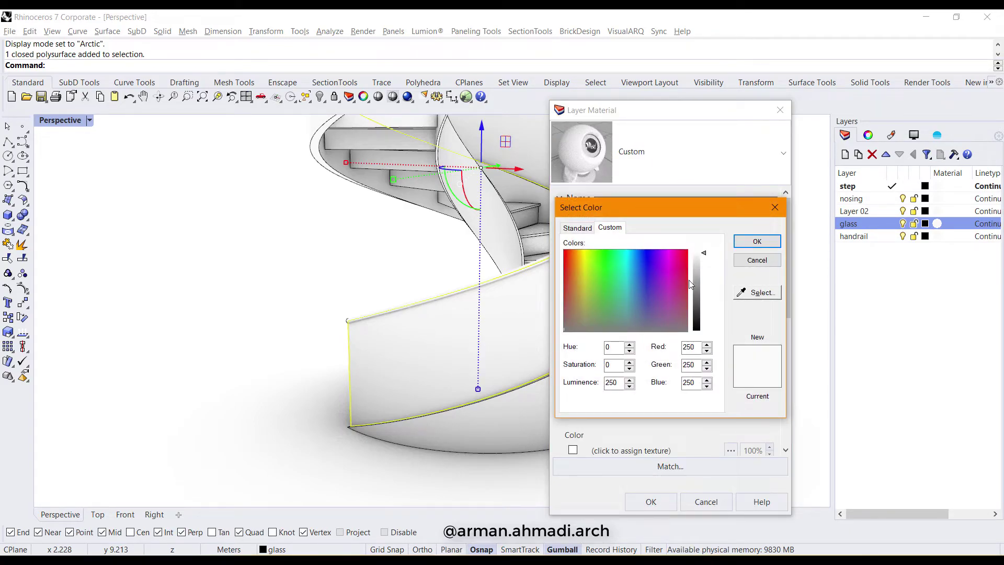
left_click(607, 313)
mouse_move(703, 253)
left_mouse_down()
mouse_move(702, 288)
mouse_move(703, 268)
left_mouse_up()
left_click(757, 241)
Match the material's gloss finish and reflectivity colors to its pale green base color.
left_click(758, 346)
left_click_drag(672, 208, 440, 197)
left_click(528, 282)
left_click(644, 322)
left_click(525, 231)
left_click(760, 368)
left_click_drag(672, 208, 532, 196)
left_click(619, 281)
left_click(703, 321)
left_click(657, 241)
Set the glass material's IOR to 1.30, gloss finish to 95%, reflectivity to 94% and transparency to 85%, and apply it.
left_click_drag(733, 389, 700, 389)
type("1.3")
left_click(674, 386)
left_click(734, 343)
left_click(726, 365)
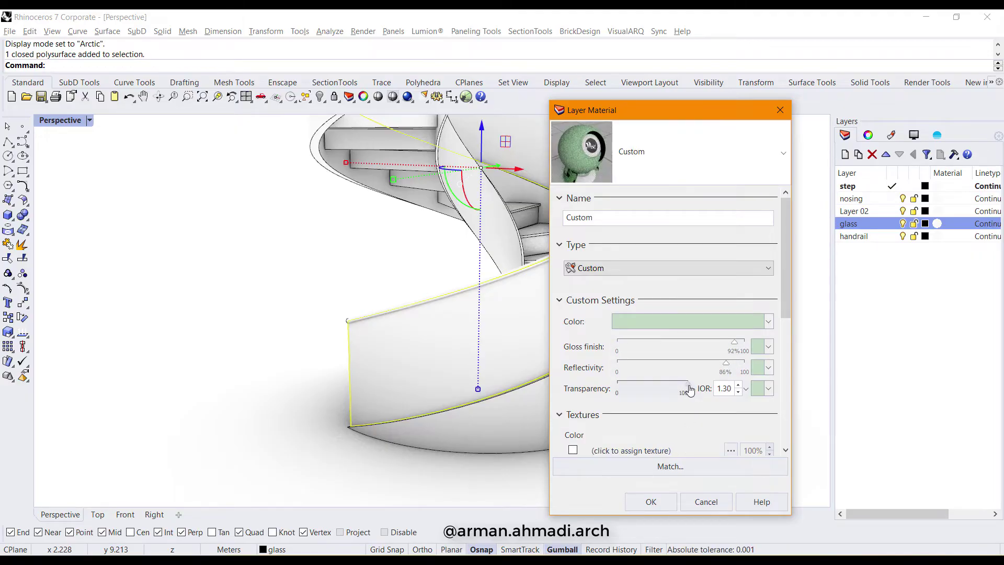
left_click(651, 502)
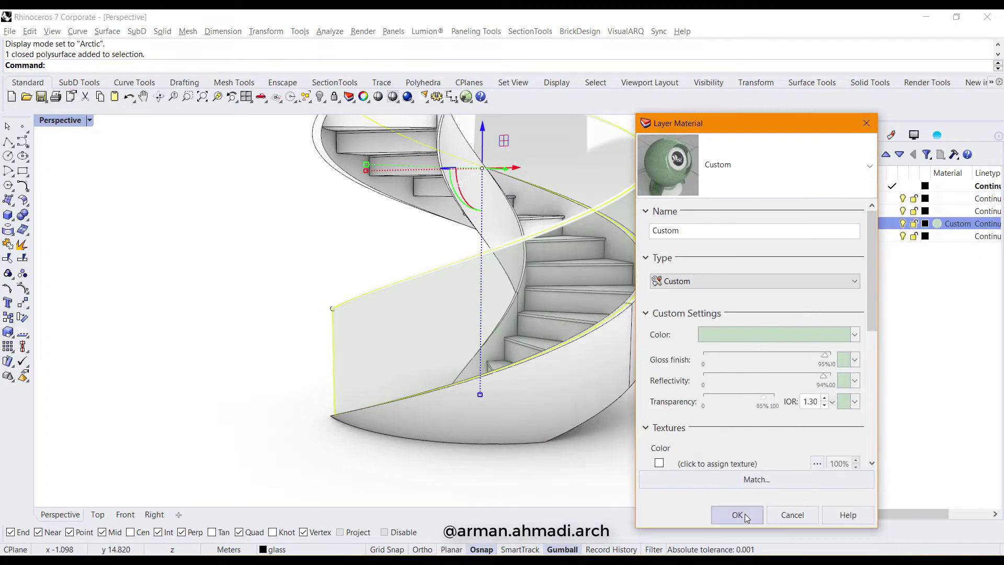
left_click(737, 515)
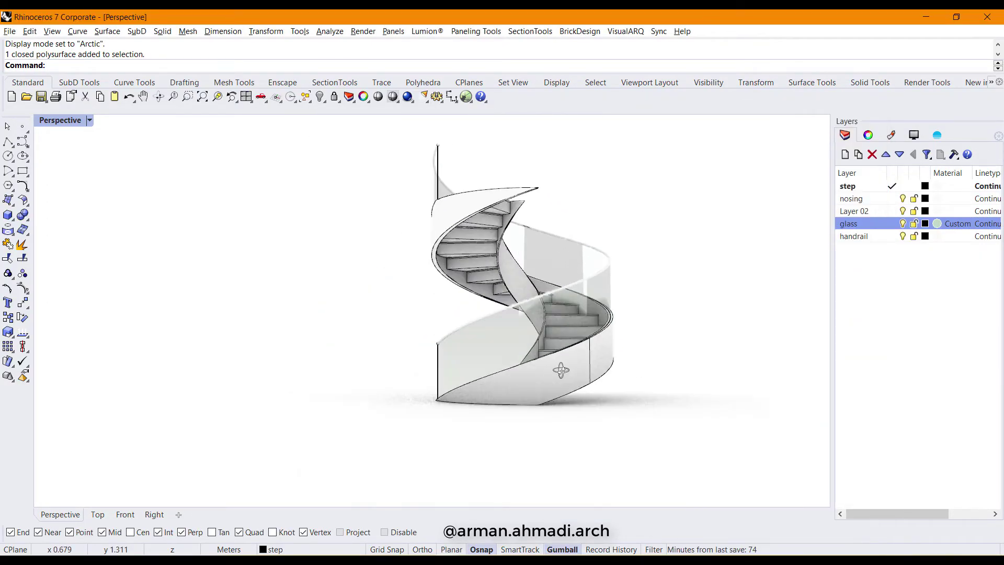
right_click_drag(460, 408, 432, 364)
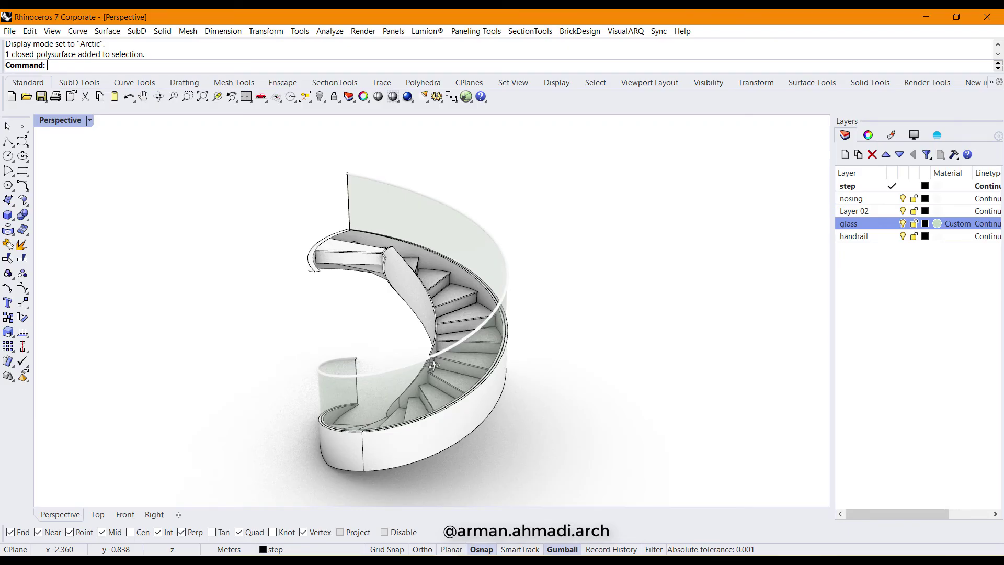
right_click_drag(433, 364, 515, 346)
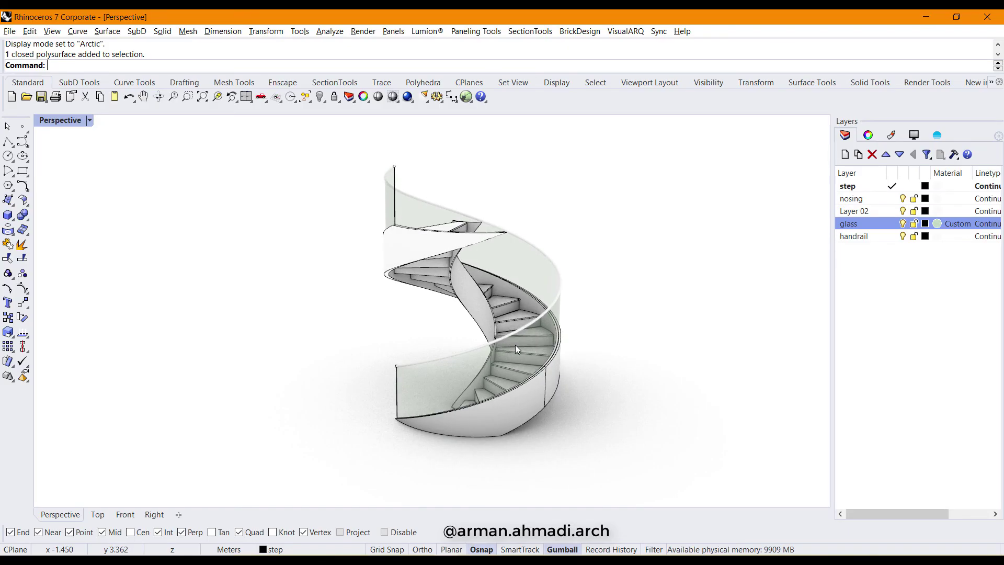